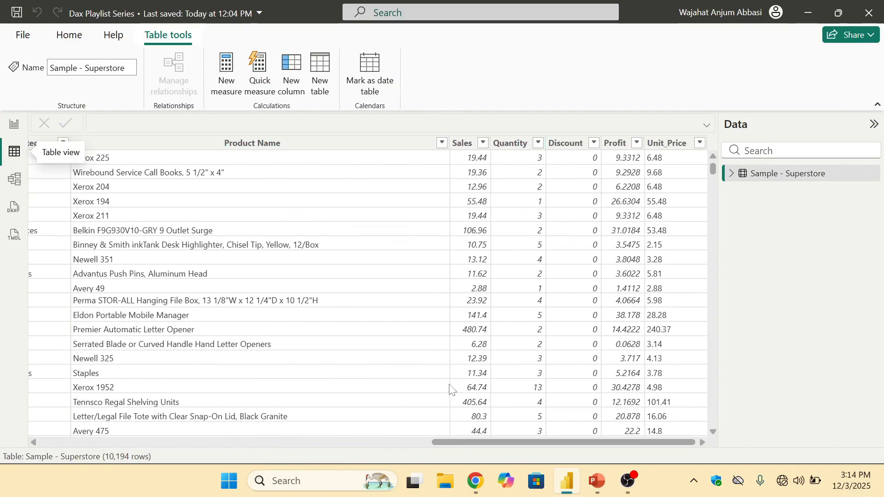
# Step: Look through the Sample - Superstore table's columns, from the customer and location fields to Sales, Quantity, Discount, Profit and Unit_Price
pyautogui.moveTo(485, 440); pyautogui.dragTo(374, 420)
pyautogui.hscroll(-10, 374, 420)
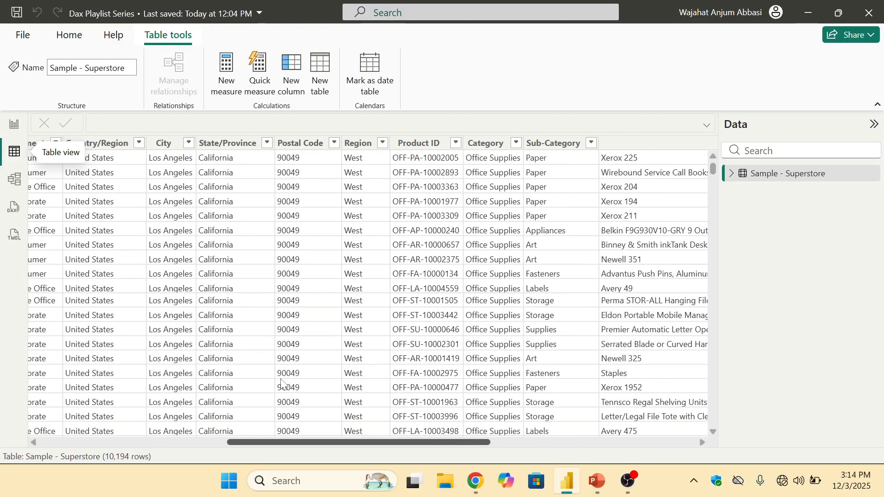
pyautogui.hscroll(15, 166, 327)
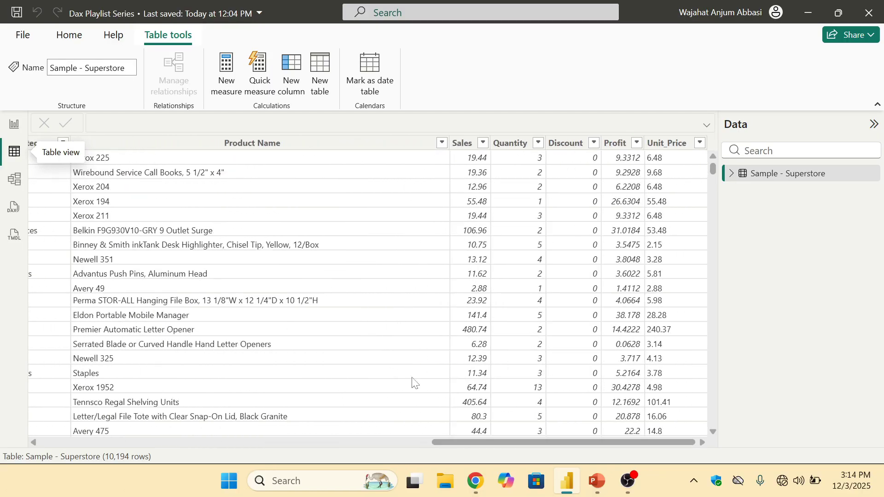
pyautogui.moveTo(469, 444); pyautogui.dragTo(251, 382)
pyautogui.hscroll(-5, 183, 365)
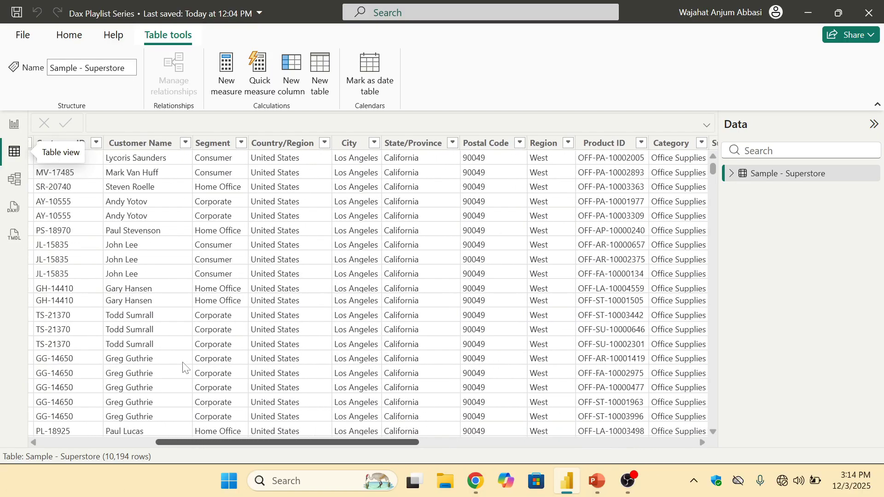
pyautogui.hscroll(10, 158, 341)
pyautogui.hscroll(-6, 326, 363)
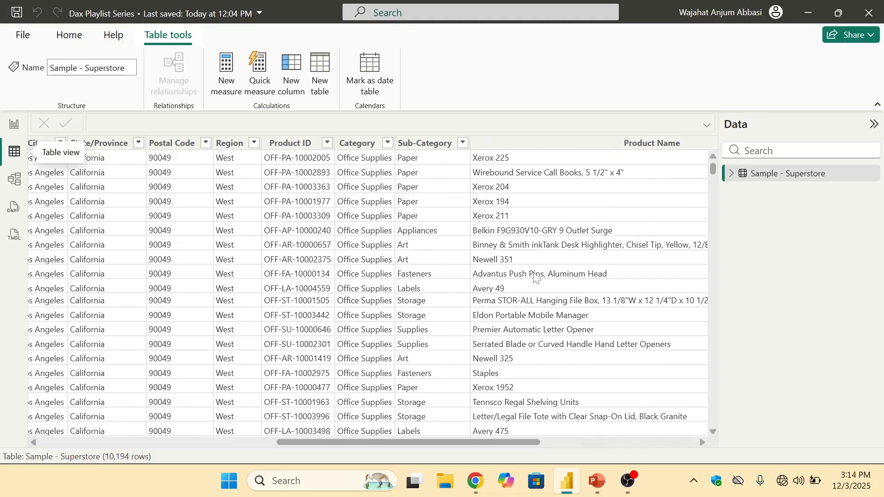
pyautogui.moveTo(466, 441); pyautogui.dragTo(634, 446)
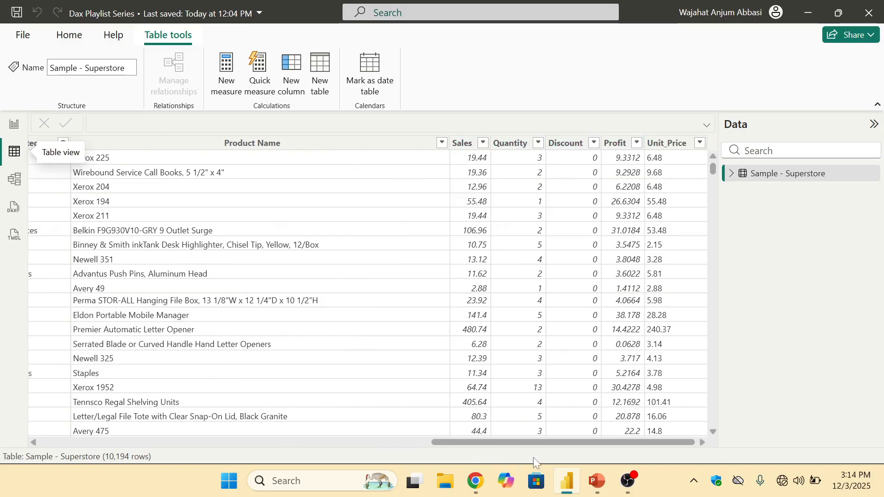
pyautogui.moveTo(514, 443); pyautogui.dragTo(357, 443)
# Step: Review the Sample - Superstore data again, examining the order fields and the State/Province column's values across several rows
pyautogui.click(16, 124)
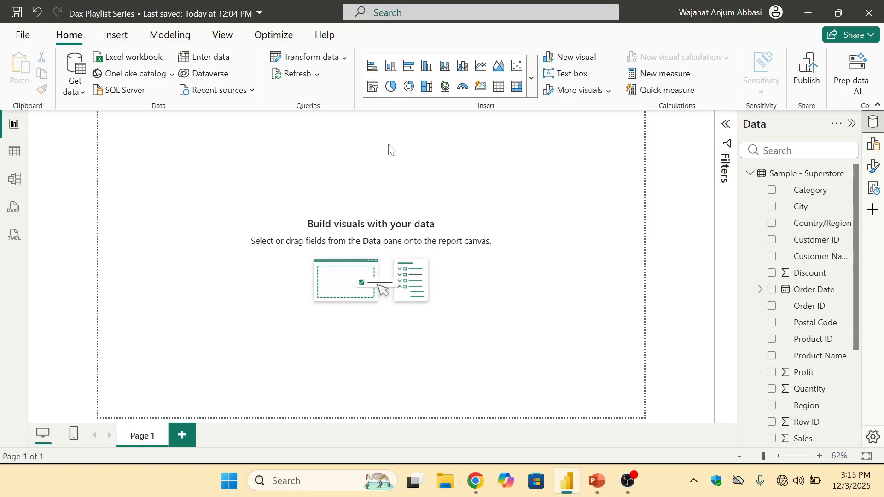
pyautogui.click(15, 154)
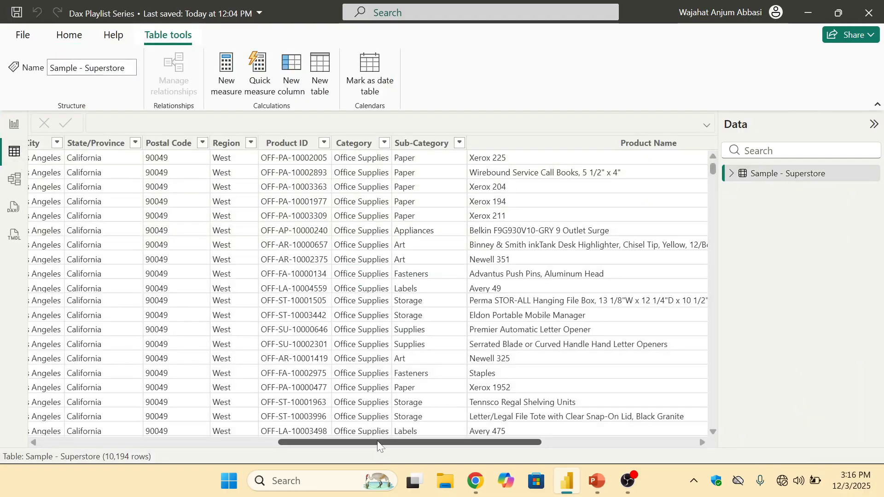
pyautogui.moveTo(379, 442); pyautogui.dragTo(562, 439)
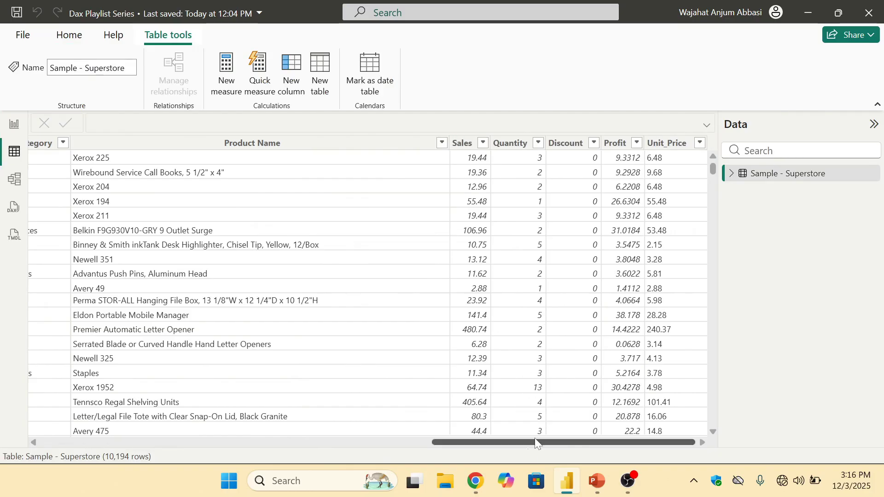
pyautogui.moveTo(501, 443); pyautogui.dragTo(125, 415)
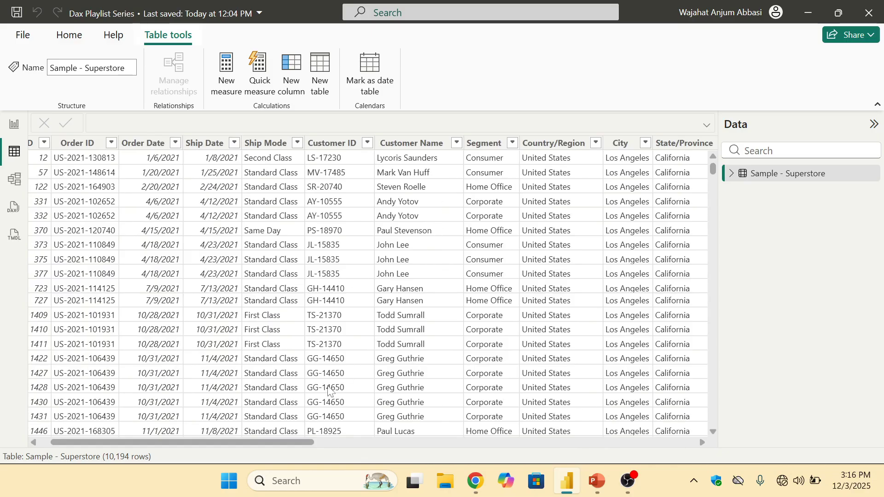
pyautogui.moveTo(226, 436); pyautogui.dragTo(388, 438)
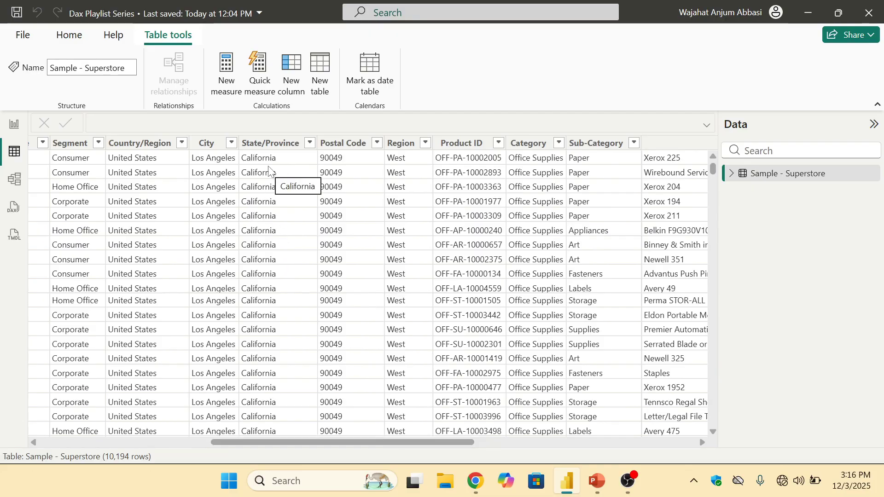
pyautogui.scroll(-8, 269, 193)
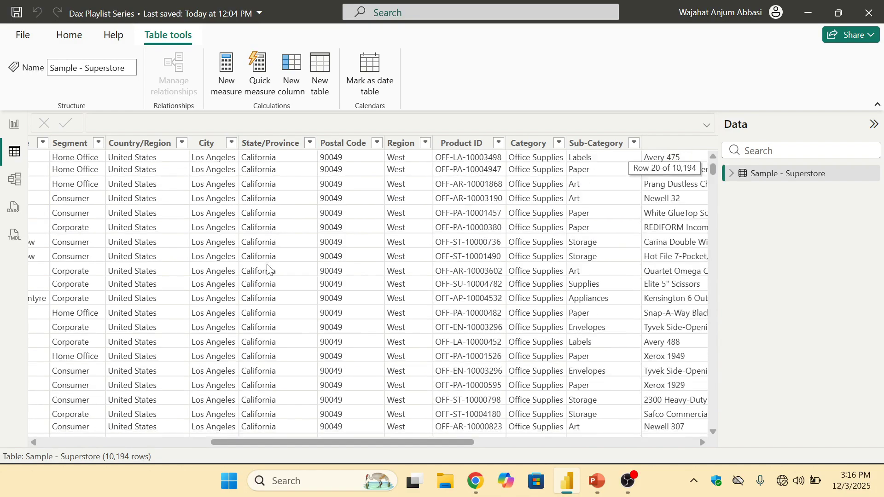
pyautogui.scroll(8, 268, 194)
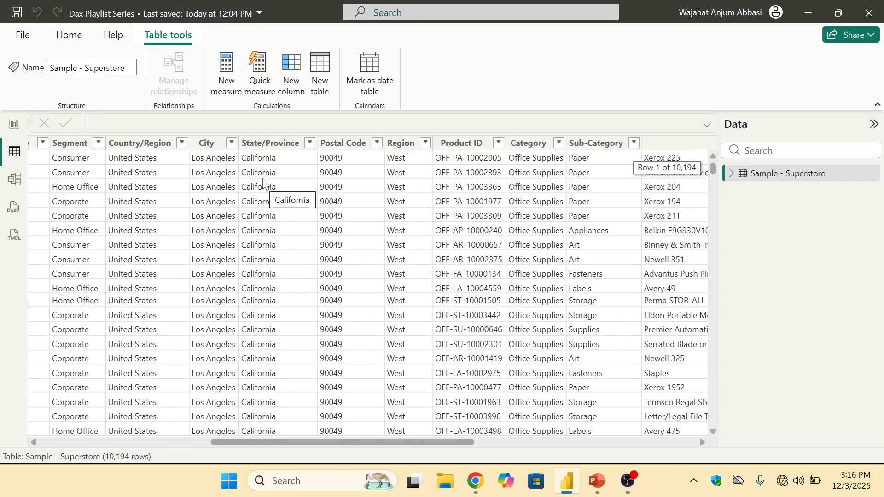
# Step: Create a new measure in the Sample - Superstore table named total_sales_state_wise and begin its formula with the CALCULATE function
pyautogui.click(14, 124)
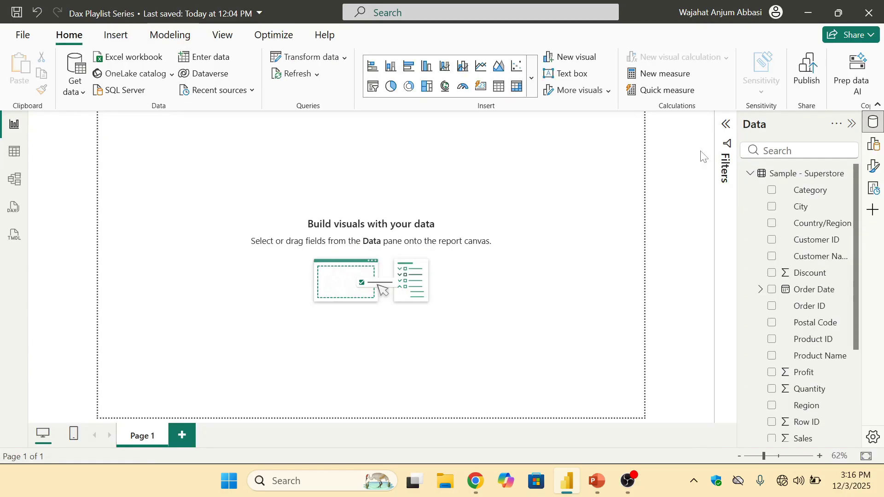
pyautogui.rightClick(778, 178)
pyautogui.click(675, 208)
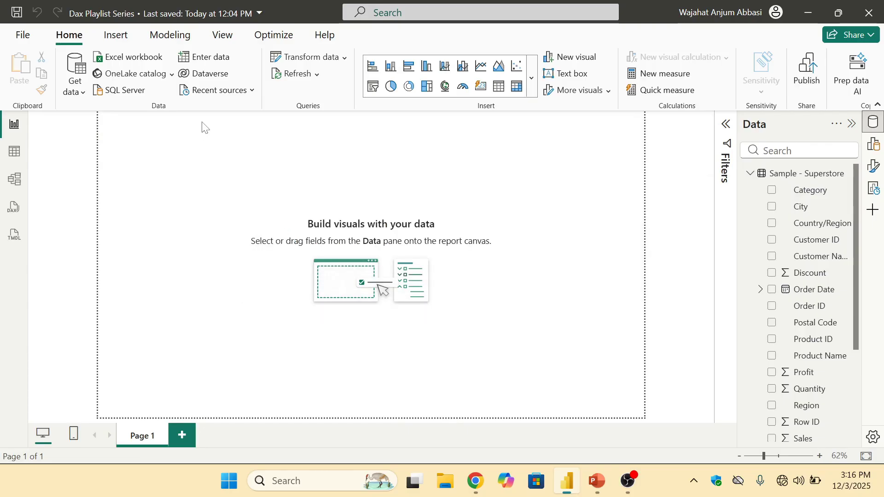
pyautogui.write('to')
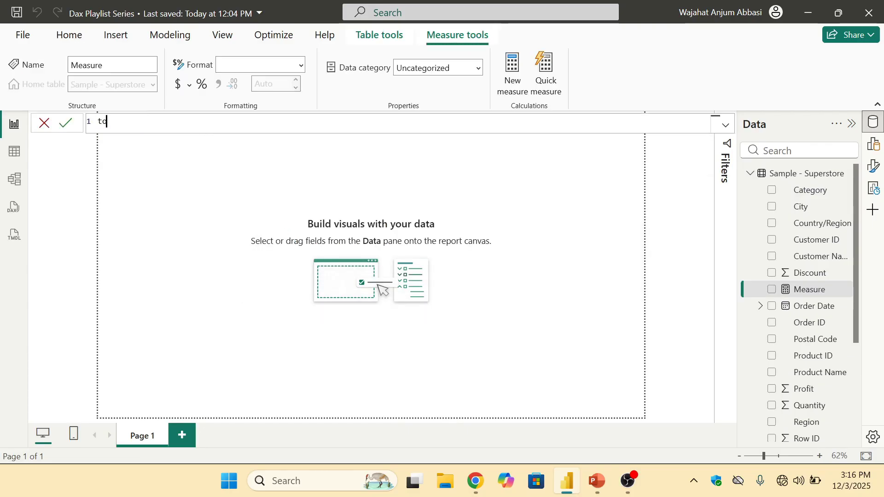
pyautogui.write('tal_slaes')
pyautogui.press('BackSpace')
pyautogui.press('BackSpace')
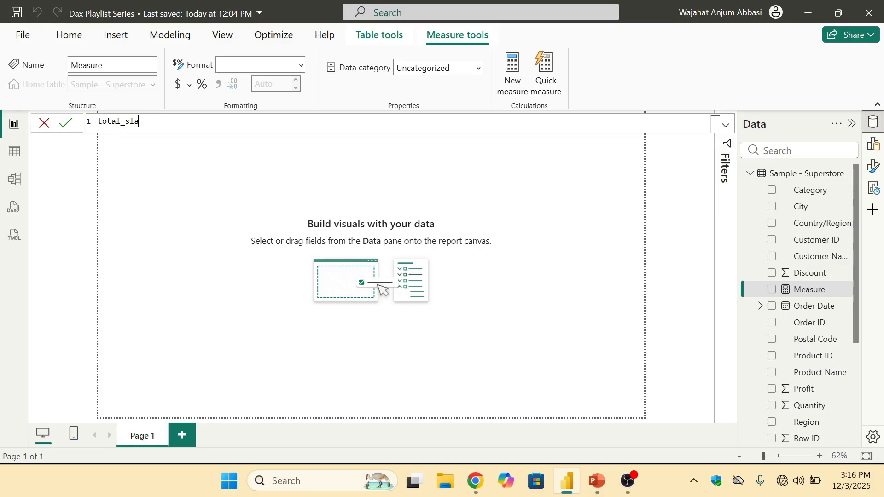
pyautogui.write('e')
pyautogui.press('BackSpace')
pyautogui.press('BackSpace')
pyautogui.press('BackSpace')
pyautogui.write('ales_state')
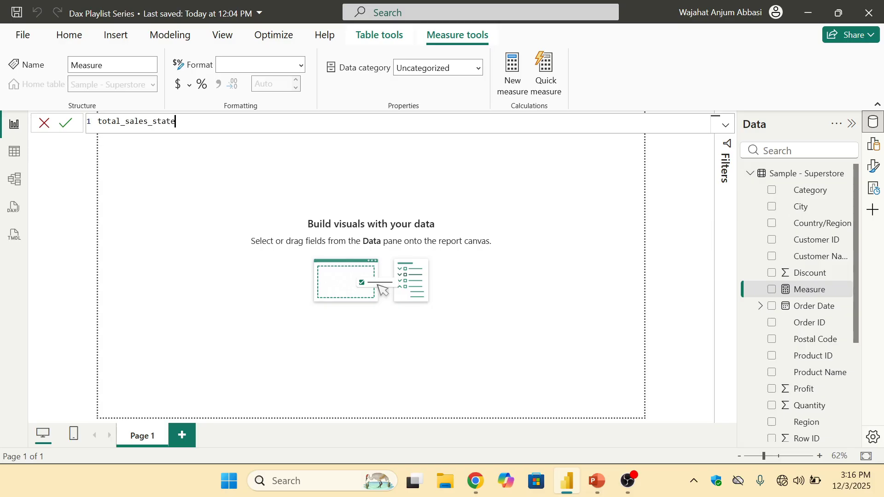
pyautogui.write('_wise = cal')
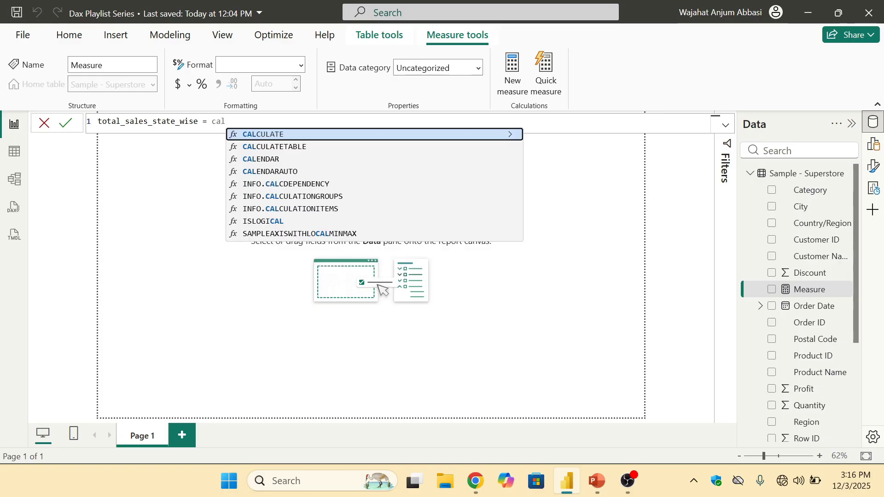
pyautogui.press('Tab')
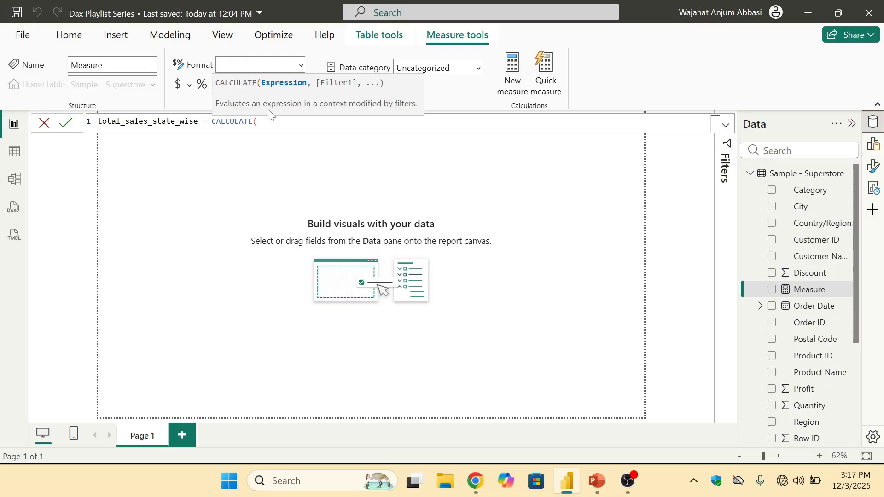
pyautogui.write('sum(sa')
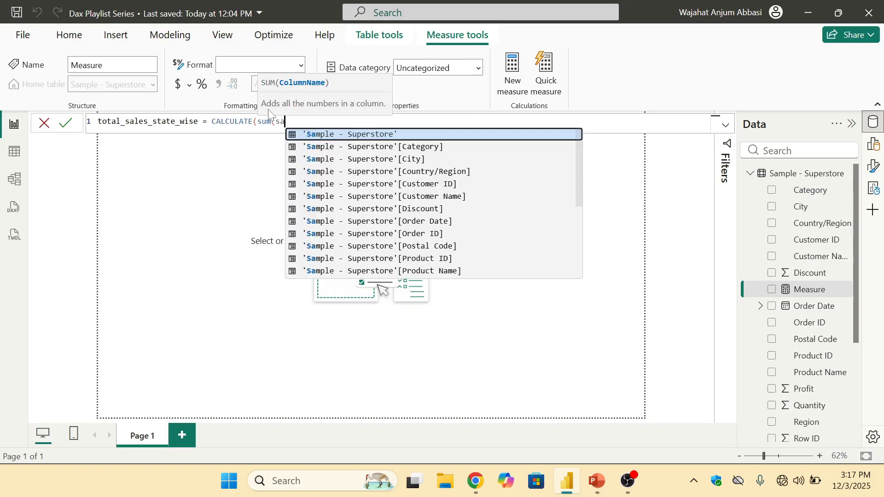
pyautogui.press('BackSpace')
pyautogui.press('BackSpace')
pyautogui.press('BackSpace')
pyautogui.press('BackSpace')
pyautogui.press('BackSpace')
pyautogui.press('BackSpace')
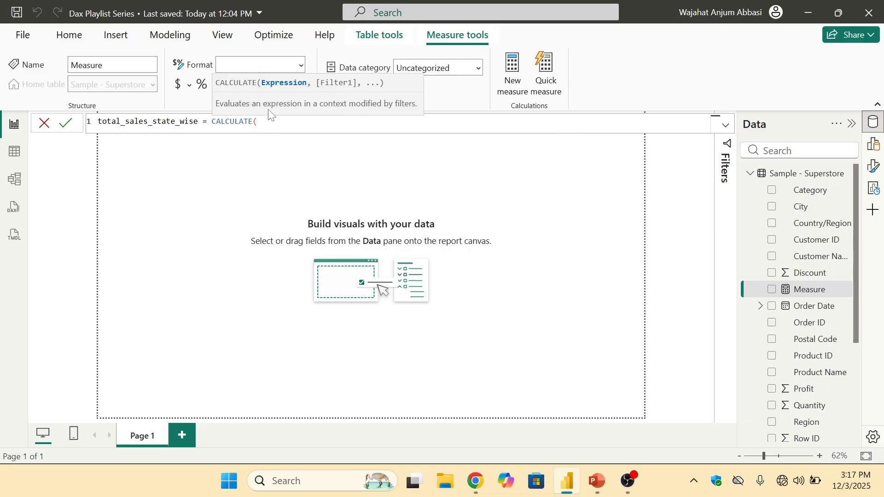
# Step: Enter the existing [total_sales] measure as the expression argument of CALCULATE, followed by a comma
pyautogui.scroll(-3, 817, 295)
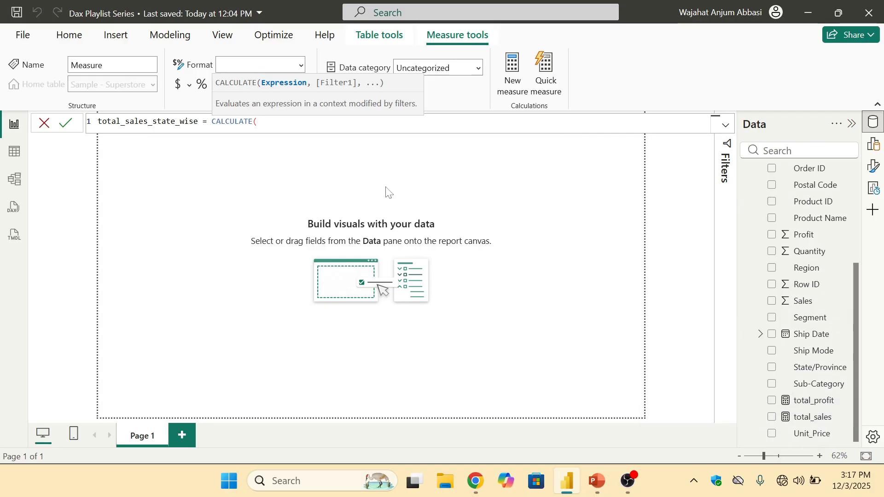
pyautogui.write('tot')
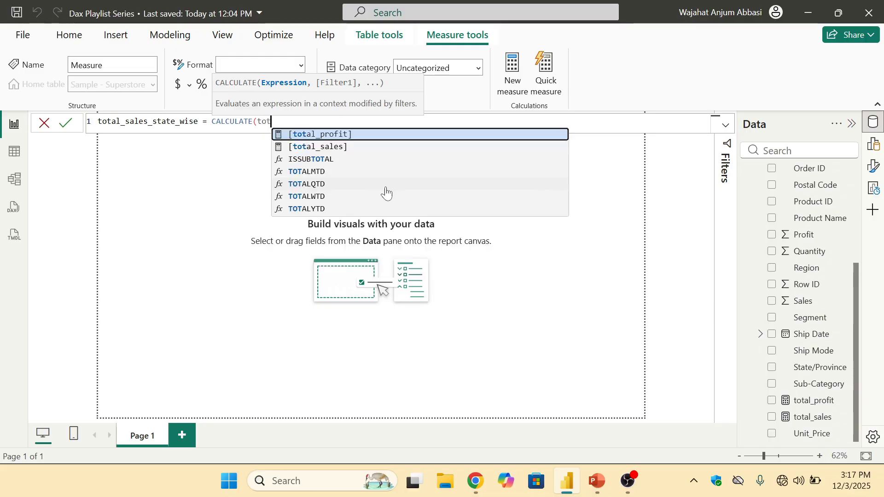
pyautogui.write('al_s')
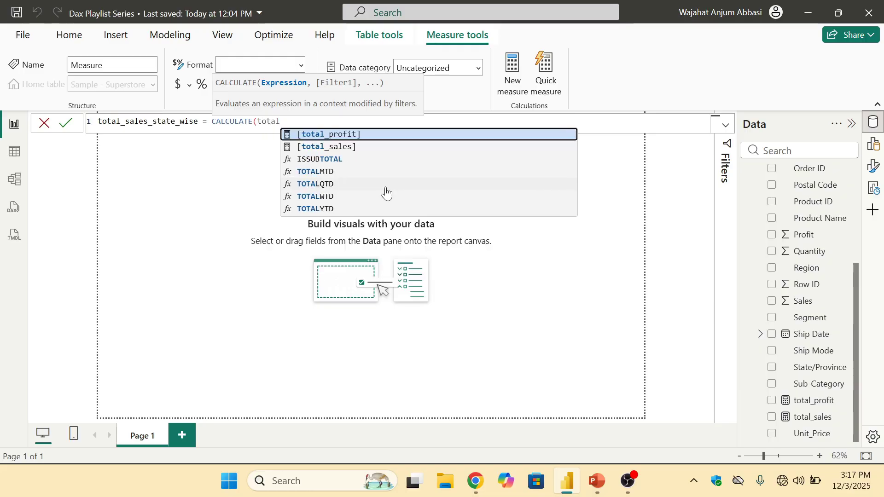
pyautogui.press('Tab')
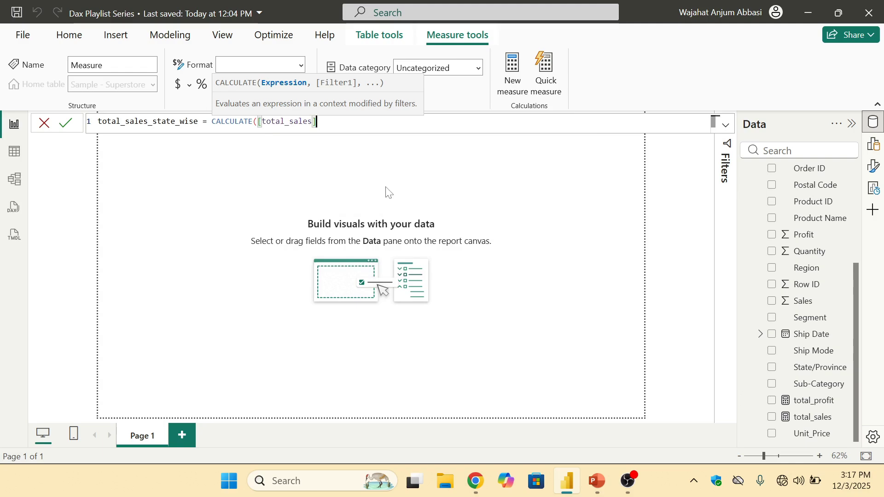
pyautogui.write(',')
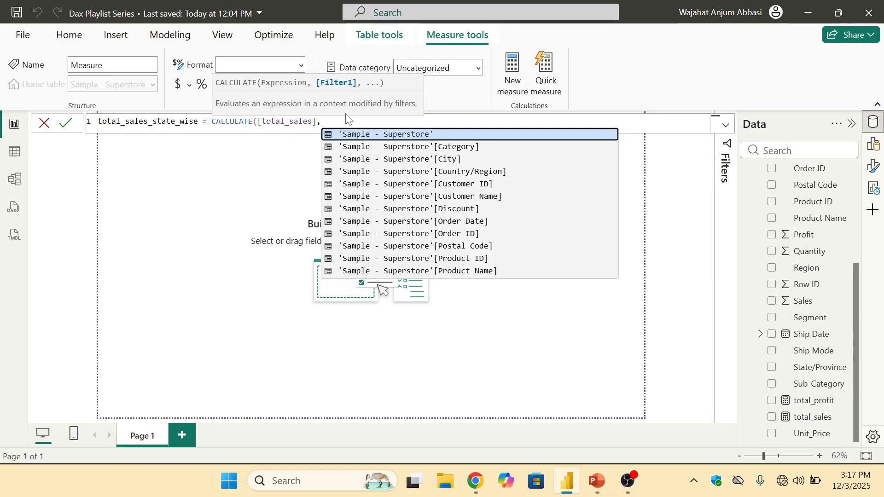
pyautogui.write(',,,,,')
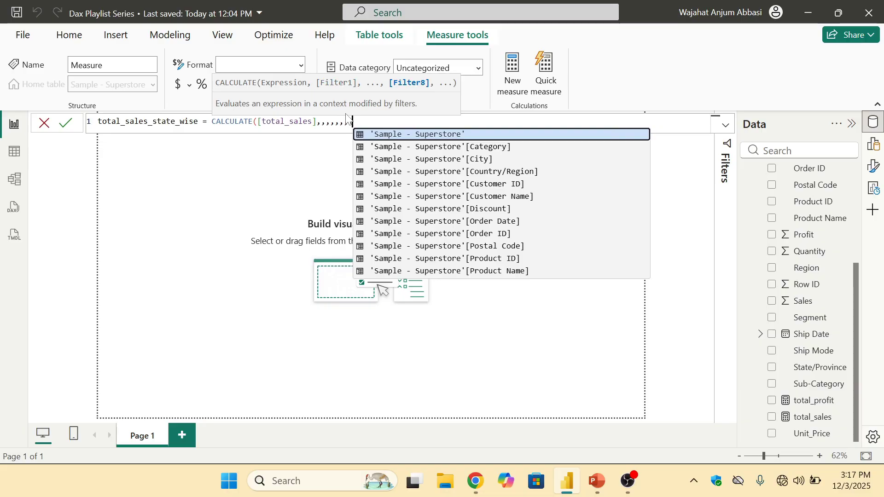
pyautogui.press('BackSpace')
pyautogui.press('BackSpace')
pyautogui.press('BackSpace')
pyautogui.press('BackSpace')
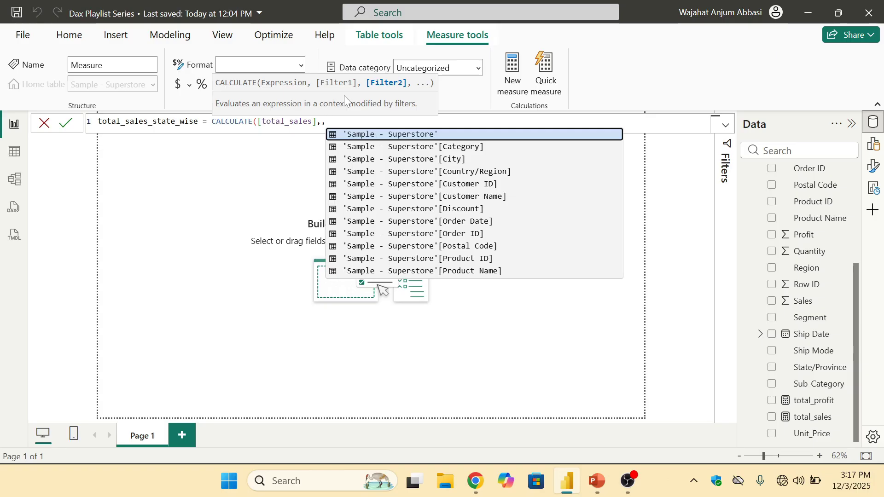
pyautogui.press('BackSpace')
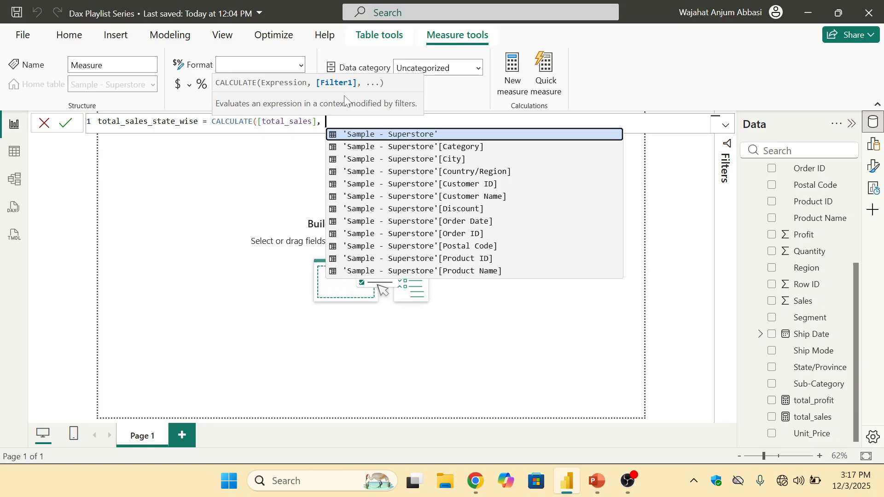
# Step: Add the filter 'Sample - Superstore'[State/Province] = "California" to CALCULATE, close the formula and commit the measure
pyautogui.write('sta')
pyautogui.write('te')
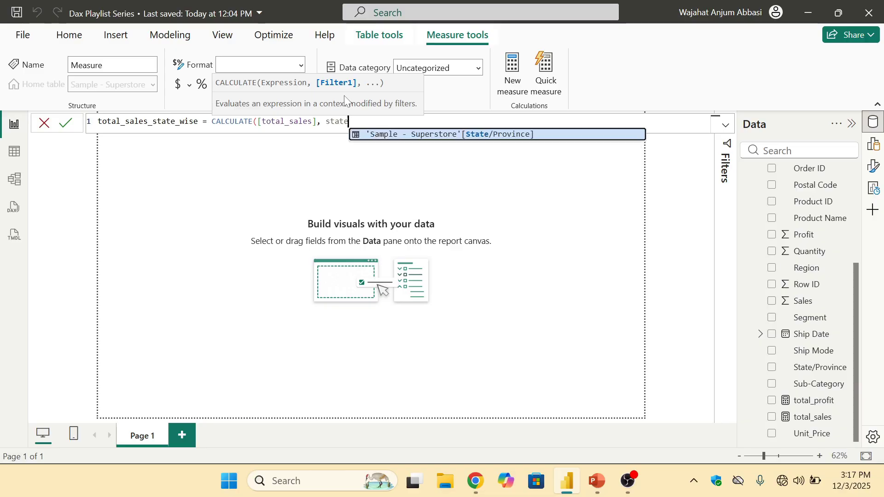
pyautogui.press('Tab')
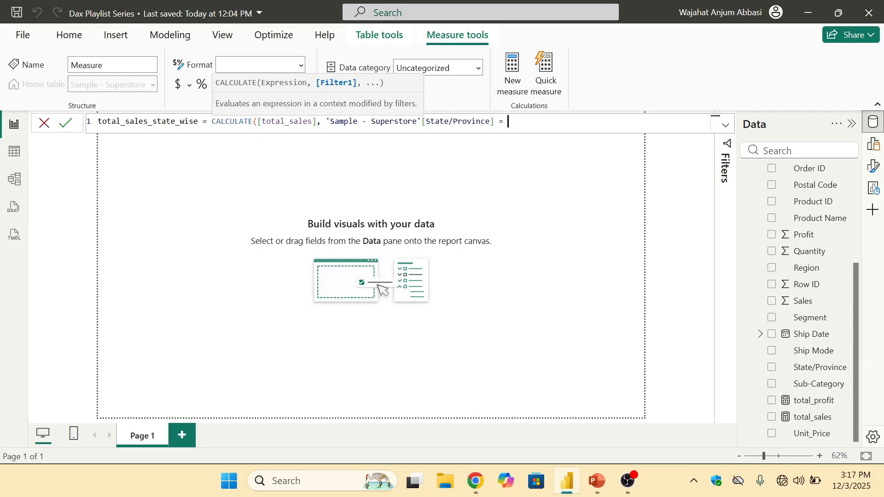
pyautogui.write('= "California')
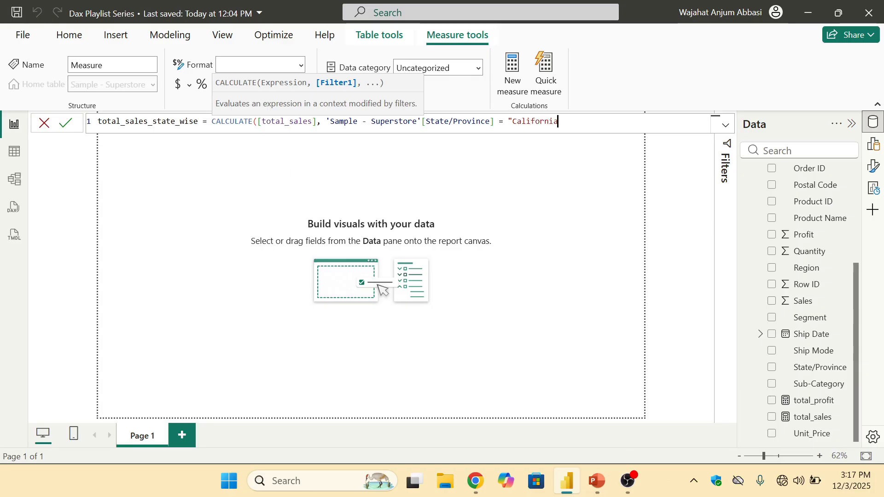
pyautogui.write('")')
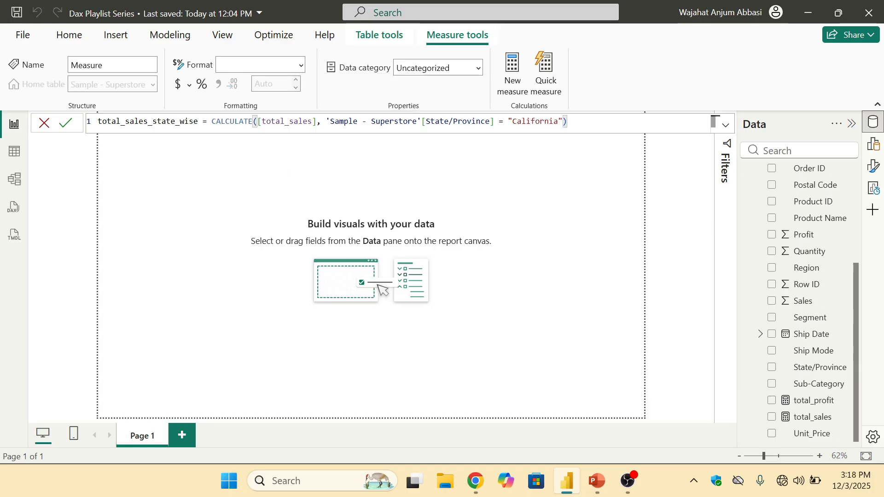
pyautogui.press('Return')
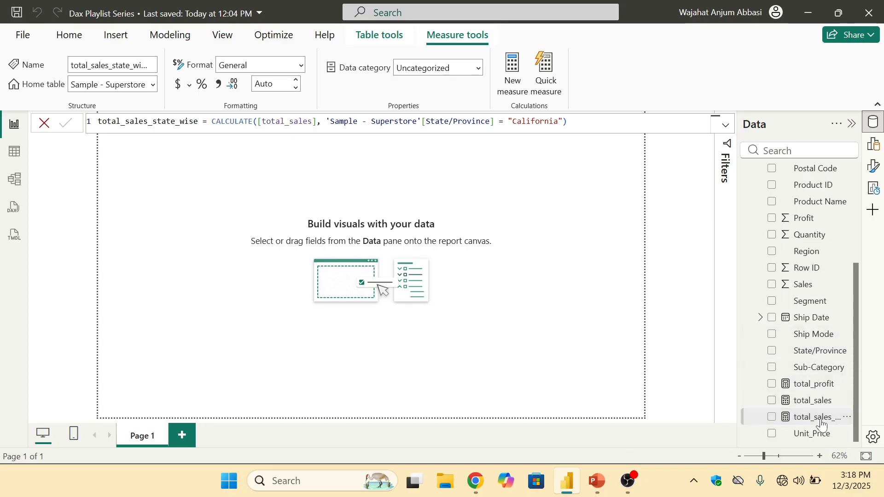
# Step: Place the total_sales_state_wise measure on the blank report canvas as a new visual
pyautogui.moveTo(823, 424); pyautogui.dragTo(311, 252)
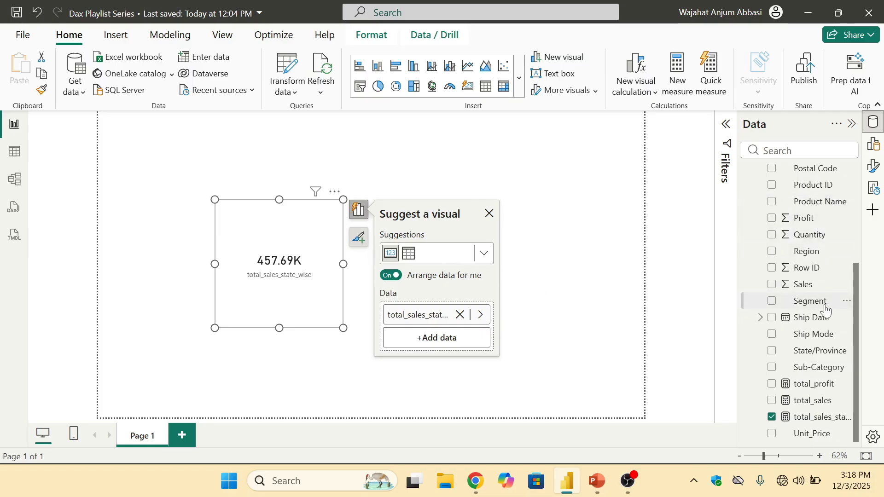
# Step: Build a table visual of State/Province and total_sales beside the total_sales_state_wise card and widen it toward the card
pyautogui.moveTo(813, 402); pyautogui.dragTo(572, 217)
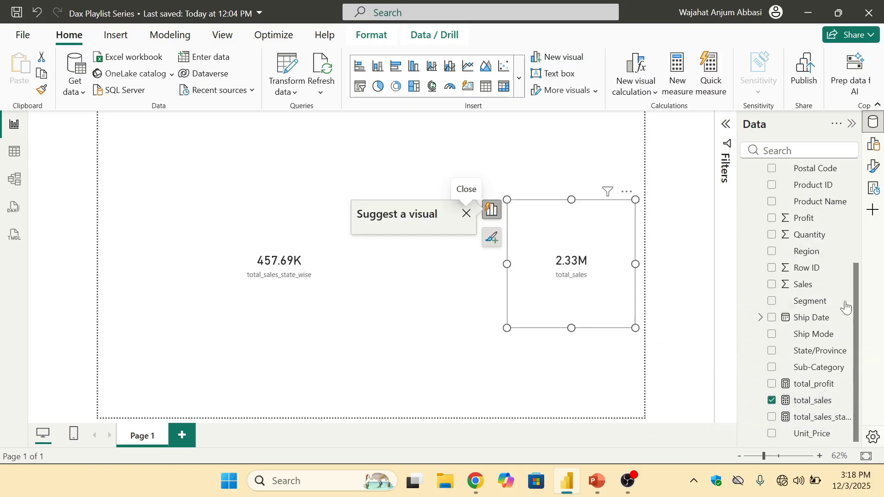
pyautogui.scroll(3, 823, 329)
pyautogui.scroll(-3, 783, 318)
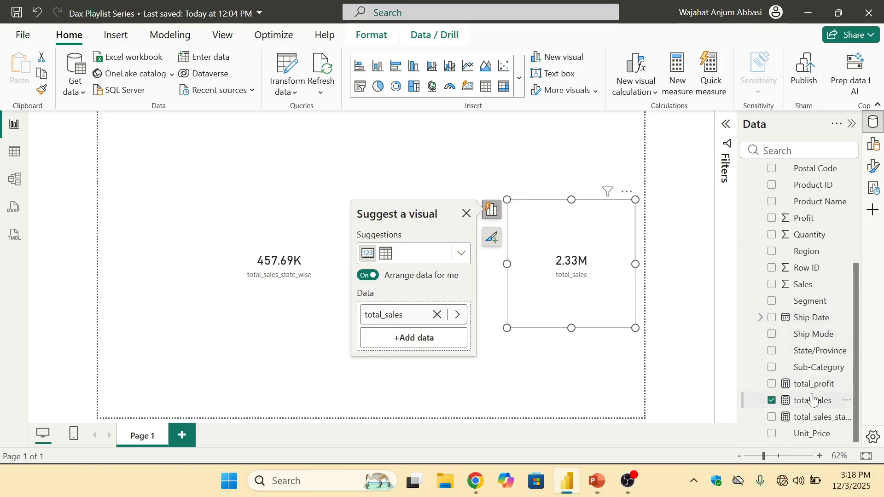
pyautogui.moveTo(802, 357); pyautogui.dragTo(541, 258)
pyautogui.click(487, 88)
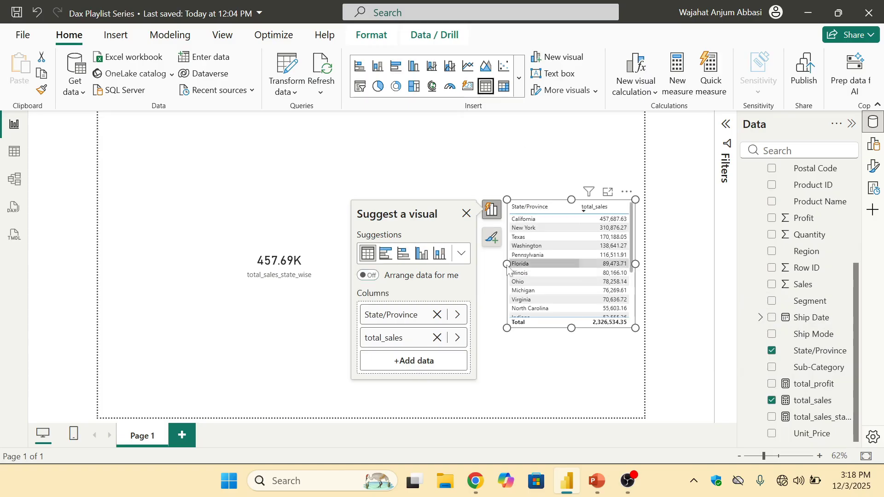
pyautogui.moveTo(506, 264); pyautogui.dragTo(383, 265)
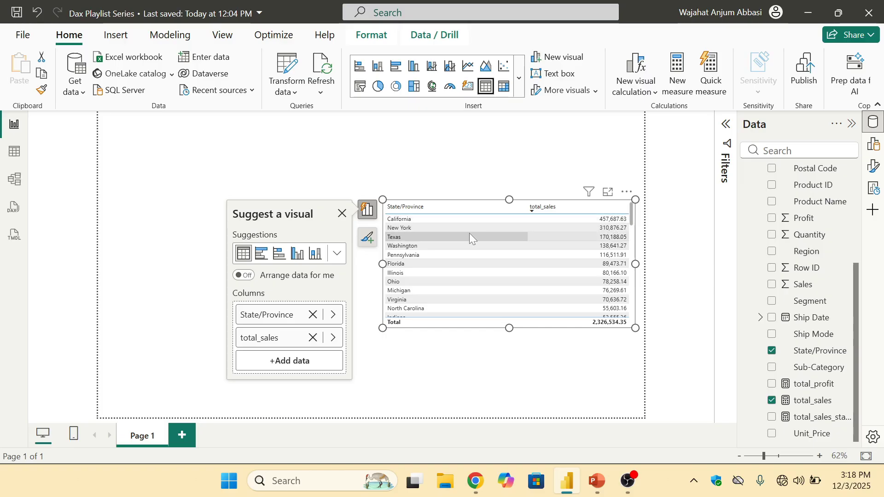
pyautogui.click(386, 166)
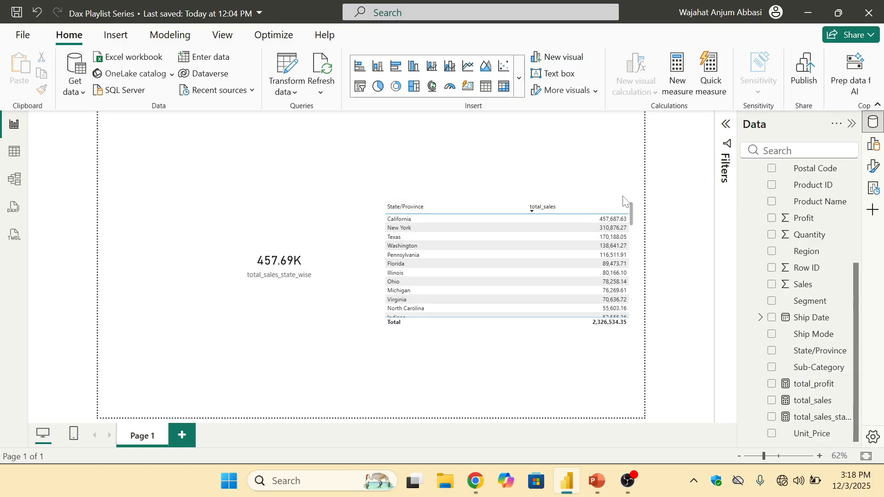
# Step: Set the callout value display units of the total_sales_state_wise card to None
pyautogui.click(279, 263)
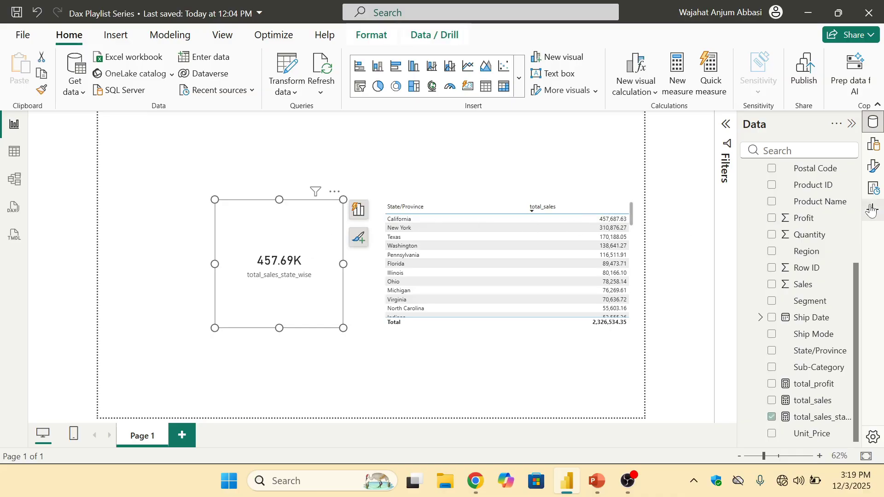
pyautogui.click(874, 166)
pyautogui.click(633, 268)
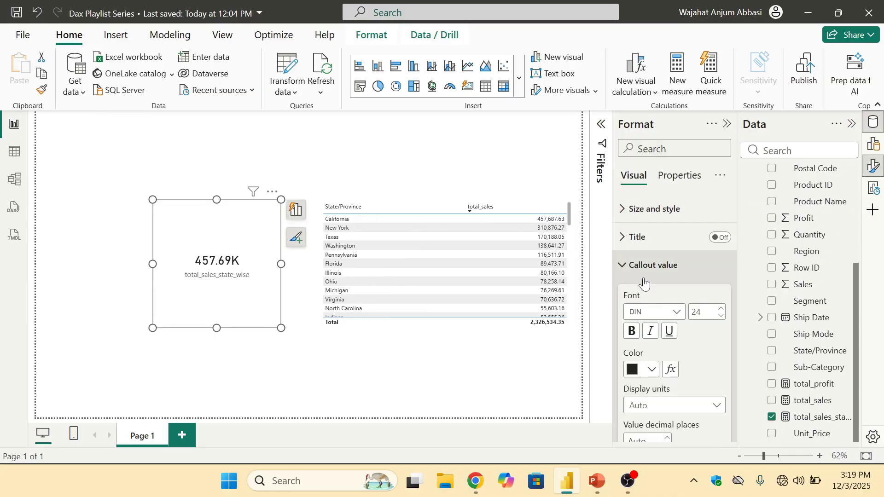
pyautogui.scroll(-3, 645, 286)
pyautogui.click(649, 298)
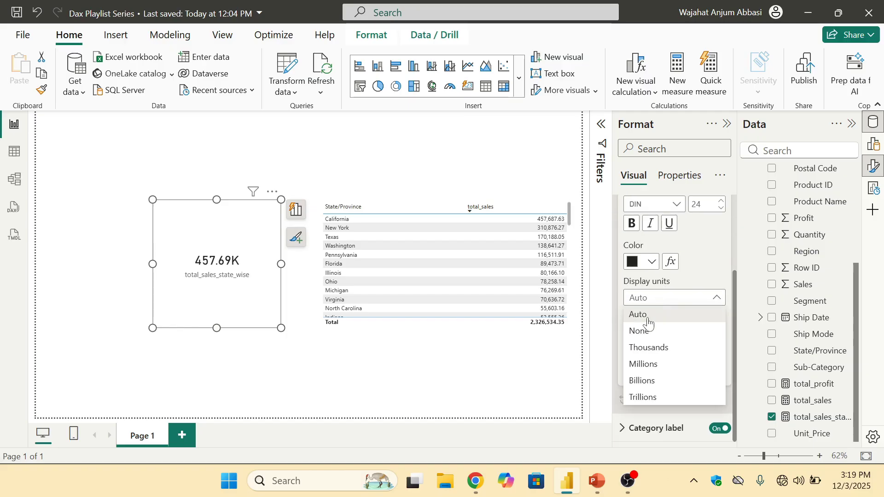
pyautogui.click(640, 331)
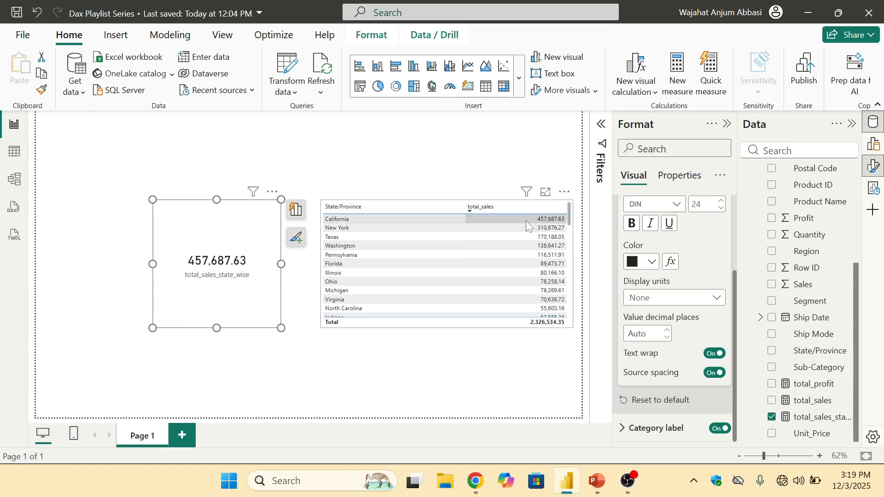
# Step: Remove the State/Province table visual and the total_sales_state_wise card from the report page
pyautogui.click(565, 192)
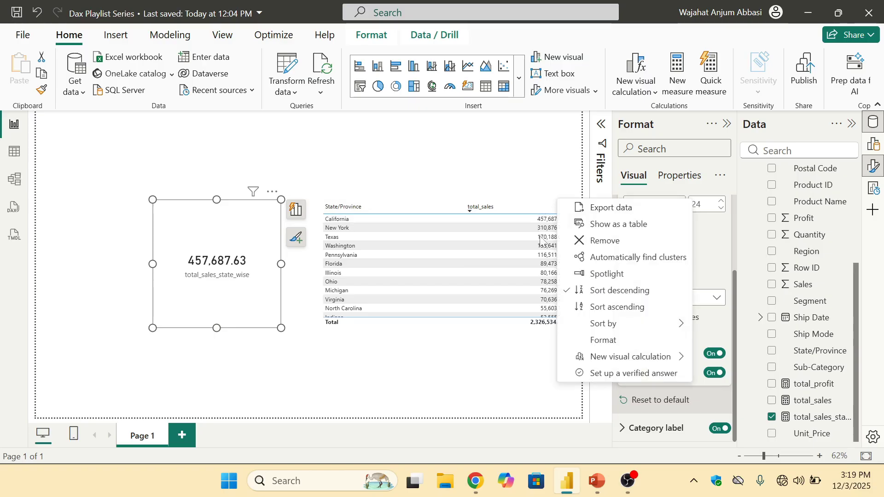
pyautogui.click(584, 240)
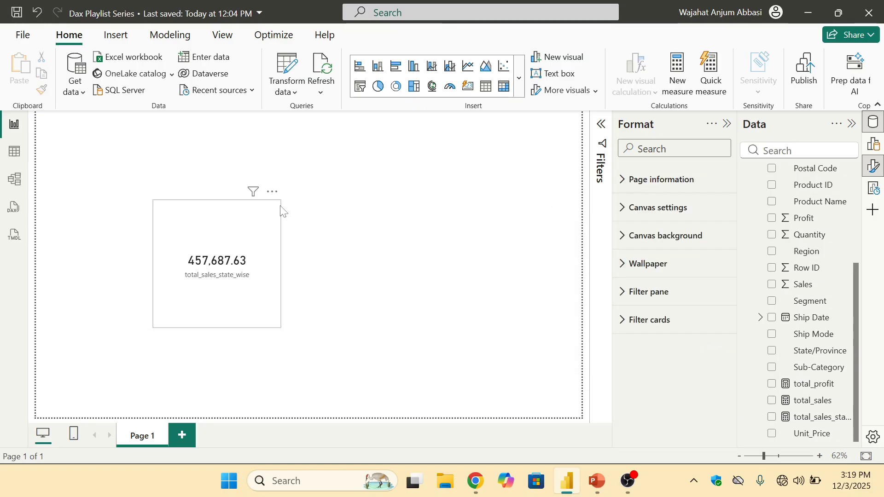
pyautogui.click(273, 192)
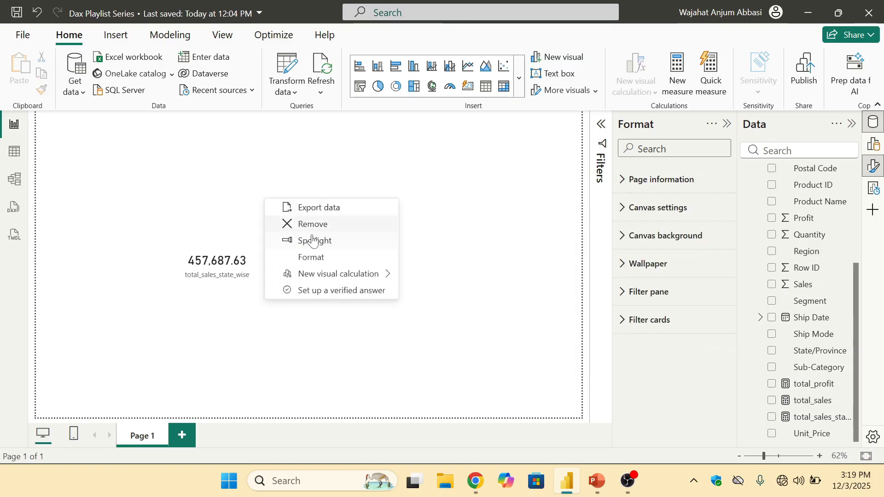
pyautogui.click(271, 224)
# Step: Examine the State/Province and Region columns in the Sample - Superstore table data
pyautogui.click(14, 151)
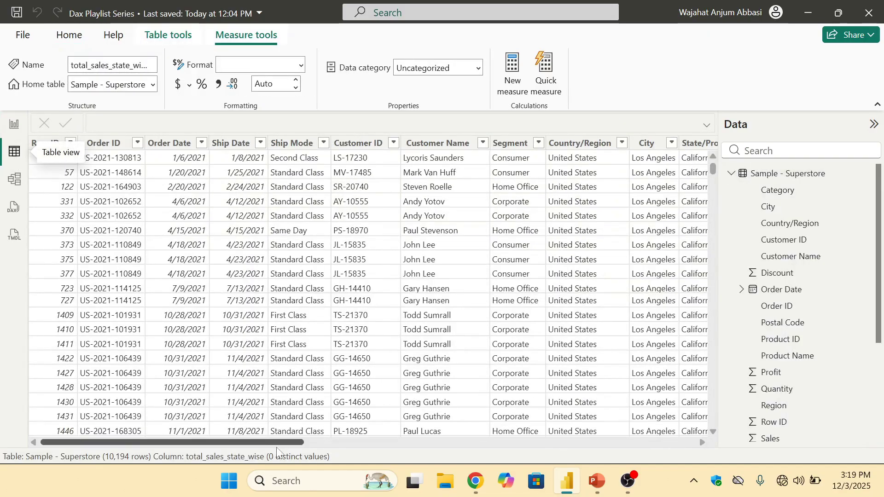
pyautogui.moveTo(293, 441); pyautogui.dragTo(423, 446)
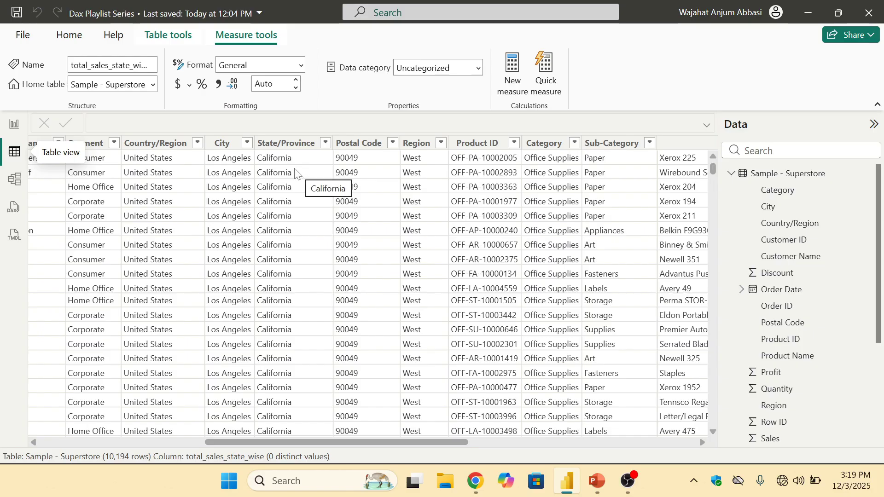
pyautogui.moveTo(296, 439); pyautogui.dragTo(351, 433)
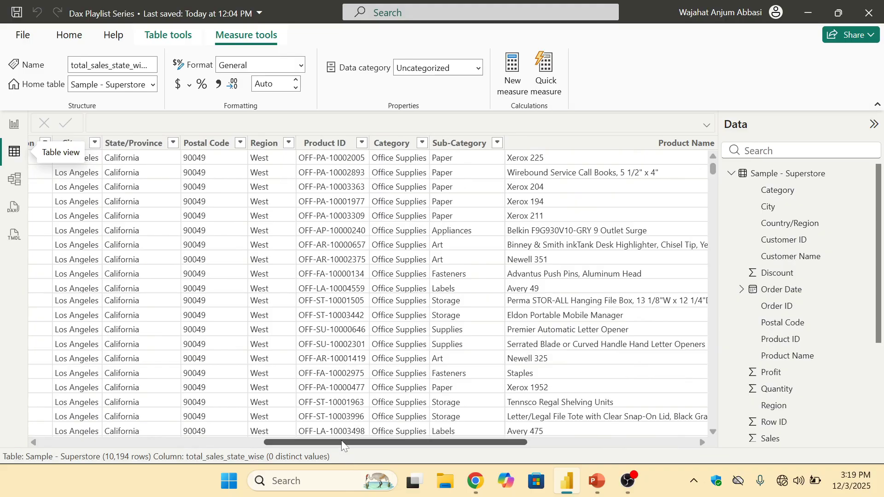
pyautogui.moveTo(345, 442); pyautogui.dragTo(313, 442)
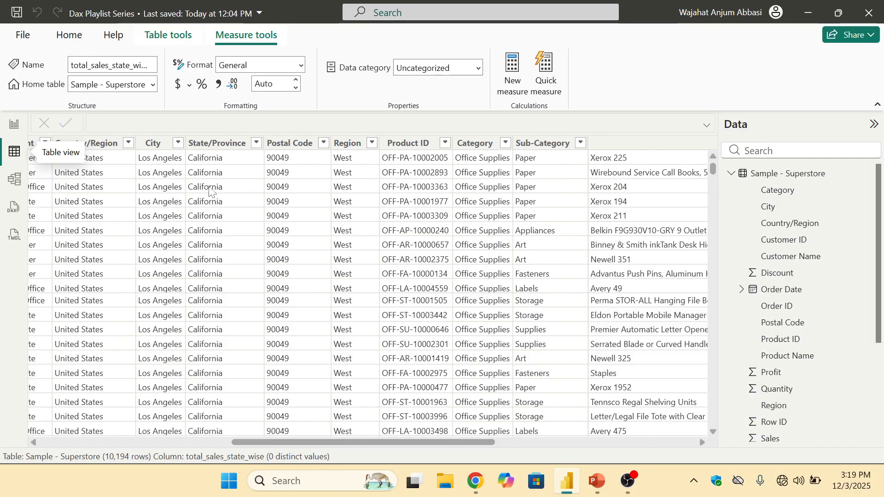
# Step: Back in the report, create a new Sample - Superstore measure named many_conditions and begin its formula with the CALCULATE function
pyautogui.click(14, 125)
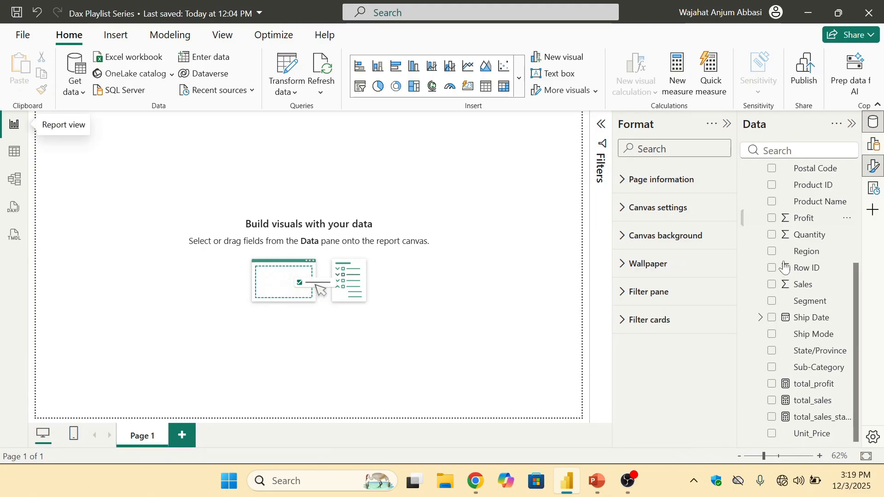
pyautogui.scroll(5, 787, 231)
pyautogui.rightClick(771, 182)
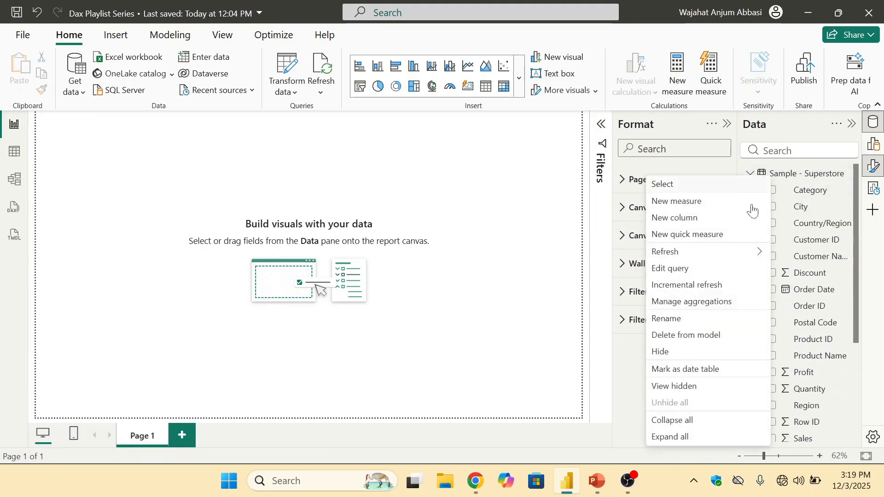
pyautogui.press('Escape')
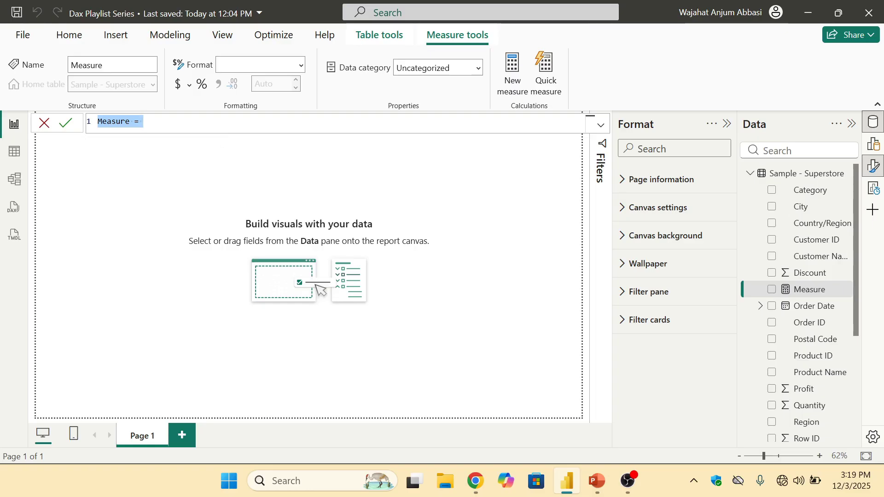
pyautogui.hotkey('ctrl', 'BackSpace')
pyautogui.hotkey('ctrl', 'BackSpace')
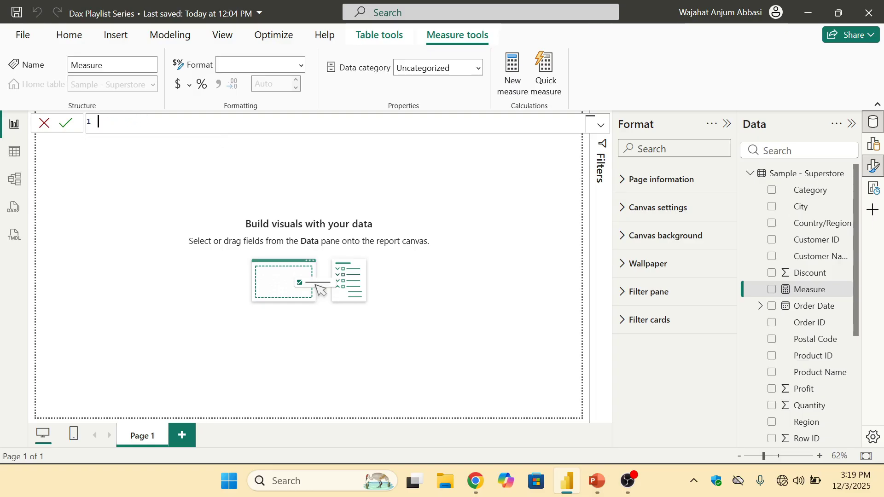
pyautogui.write('many_co')
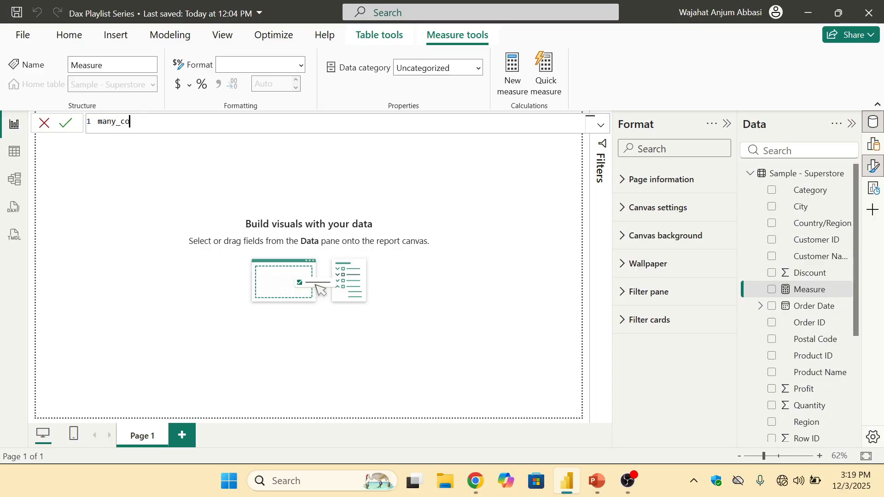
pyautogui.press('BackSpace')
pyautogui.press('BackSpace')
pyautogui.press('BackSpace')
pyautogui.press('BackSpace')
pyautogui.write('itions = calu')
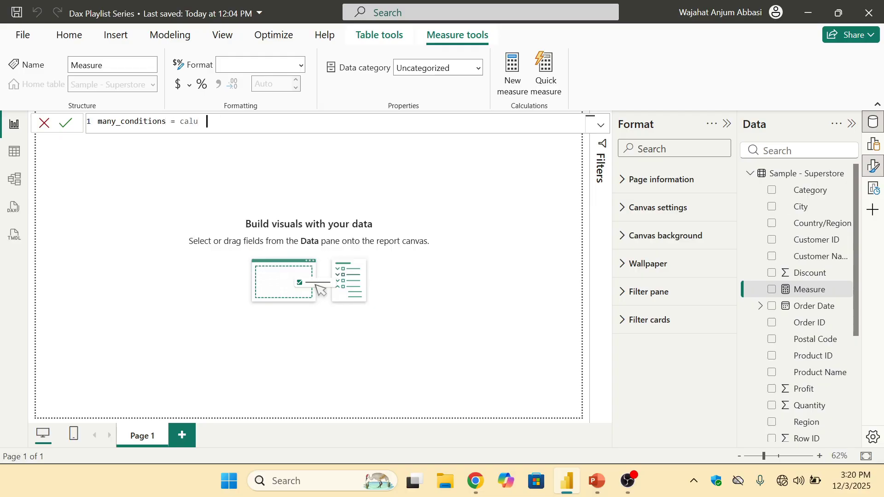
pyautogui.press('BackSpace')
pyautogui.write('culate')
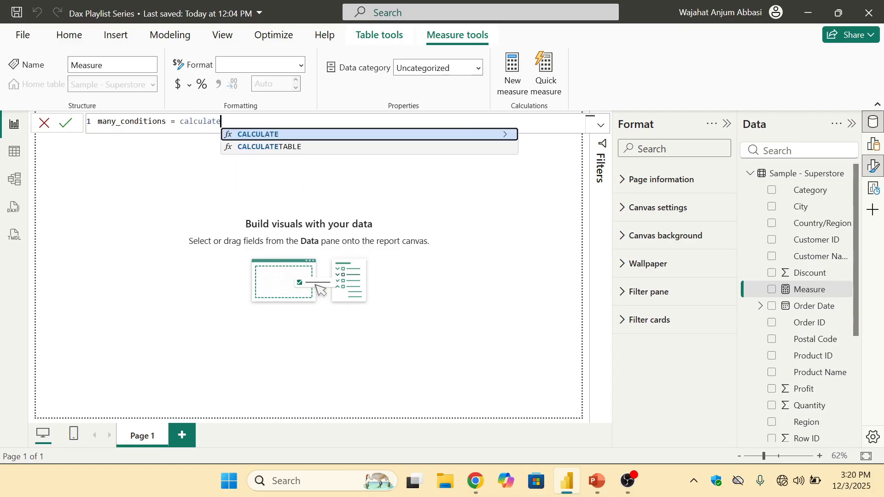
# Step: Enter the [total_sales] measure as the expression argument of the many_conditions formula, followed by a comma
pyautogui.write('([total')
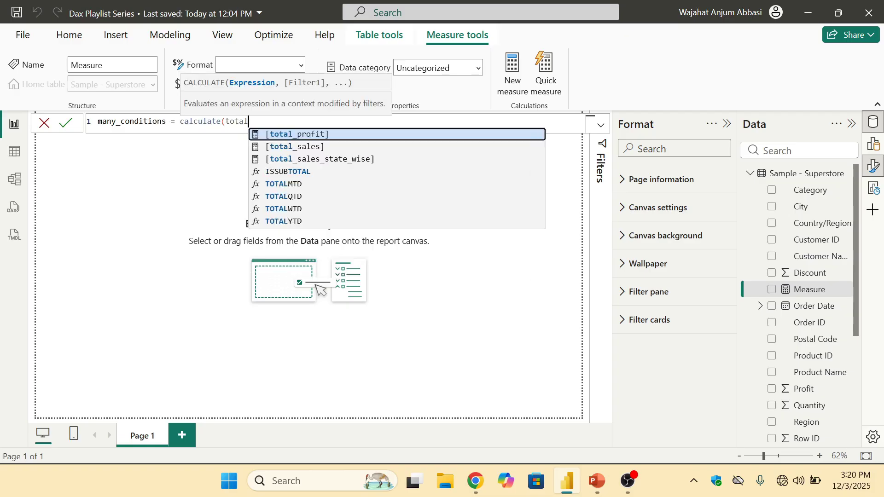
pyautogui.write('_s')
pyautogui.press('Down')
pyautogui.press('Tab')
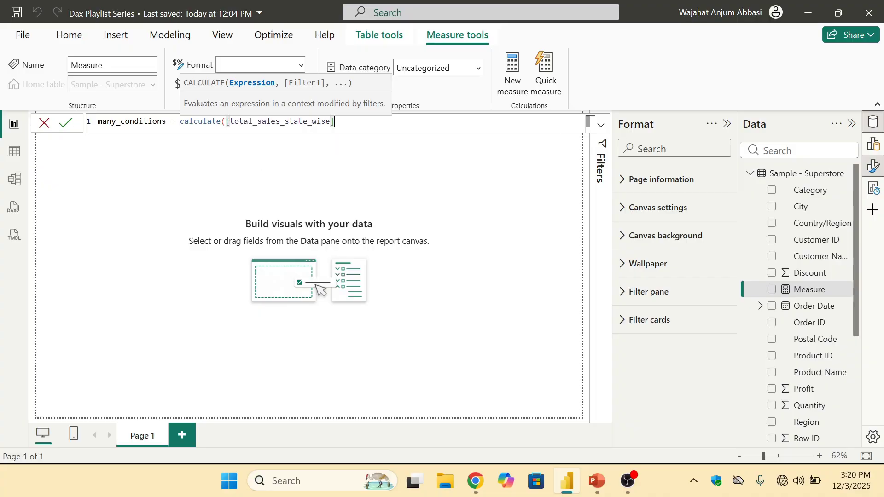
pyautogui.press('BackSpace')
pyautogui.press('BackSpace')
pyautogui.press('BackSpace')
pyautogui.press('BackSpace')
pyautogui.press('BackSpace')
pyautogui.press('BackSpace')
pyautogui.press('BackSpace')
pyautogui.press('BackSpace')
pyautogui.press('BackSpace')
pyautogui.press('BackSpace')
pyautogui.press('BackSpace')
pyautogui.press('BackSpace')
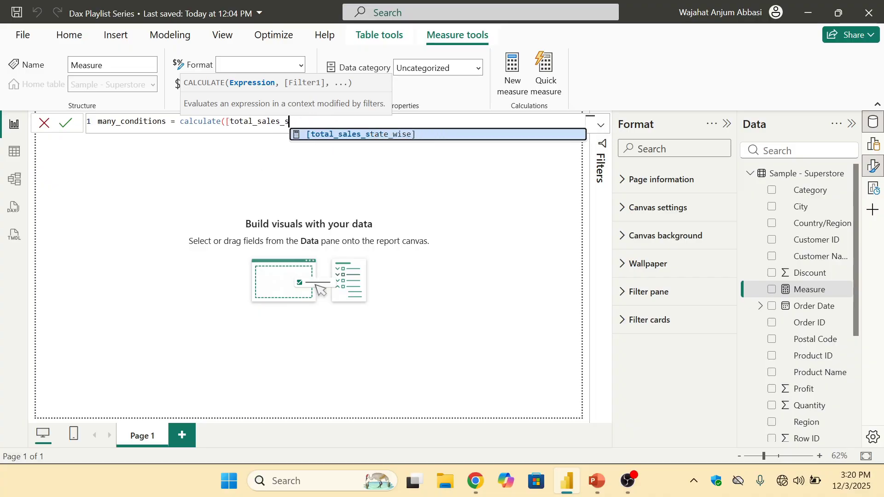
pyautogui.write(']')
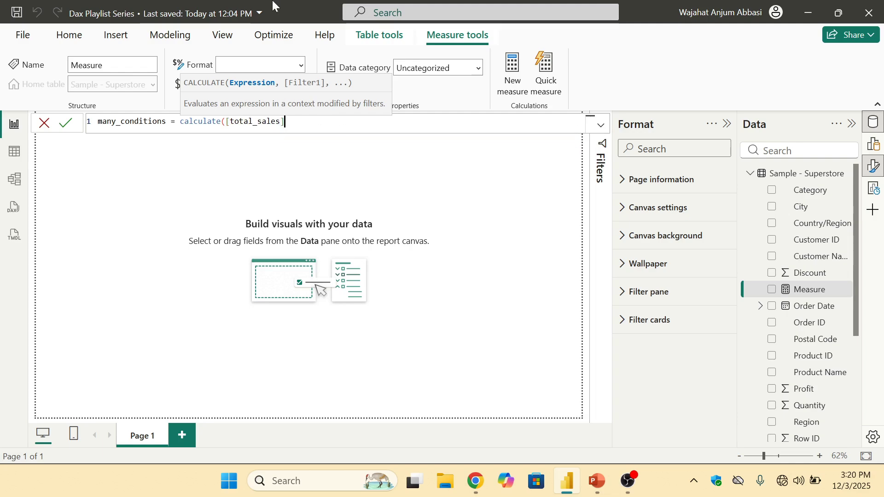
pyautogui.write(',')
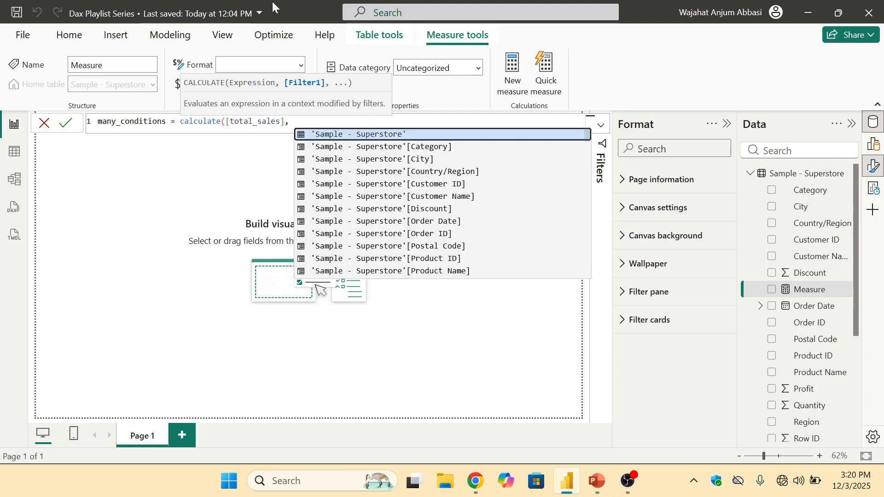
# Step: Add the first filter 'Sample - Superstore'[Region] = "West" to the formula, followed by a comma
pyautogui.write(' reg')
pyautogui.press('Tab')
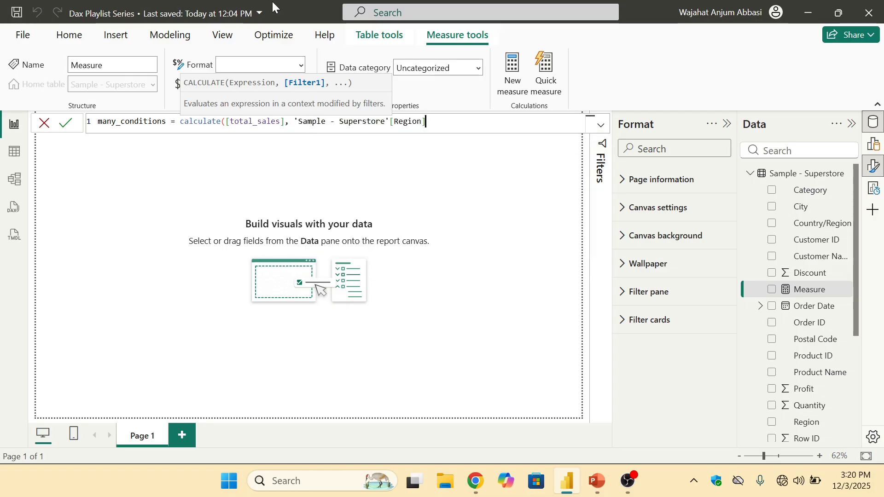
pyautogui.write('=')
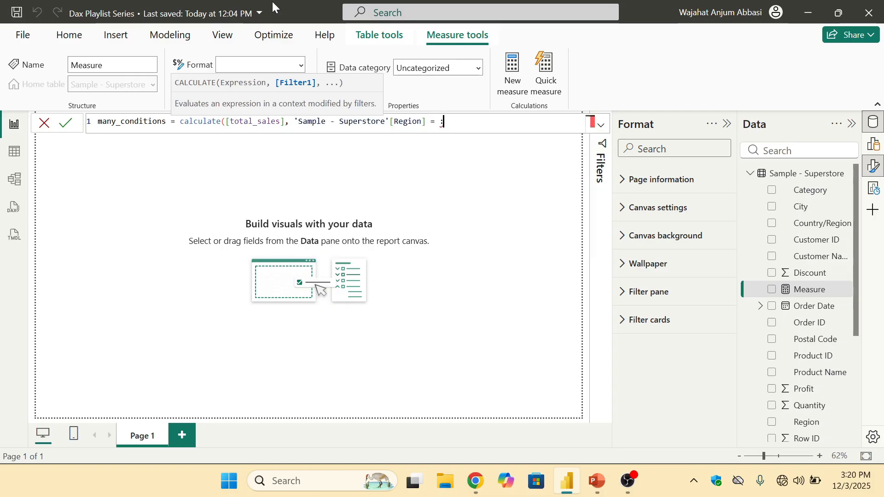
pyautogui.write(' "wes')
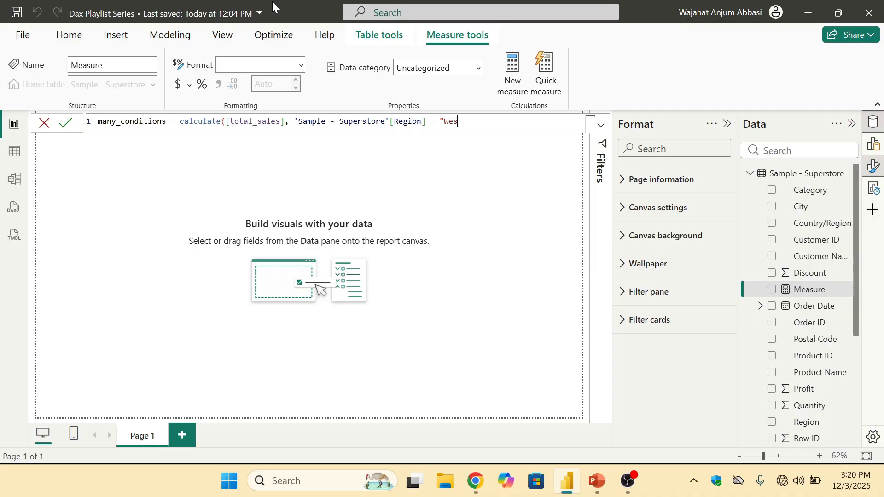
pyautogui.write('t",')
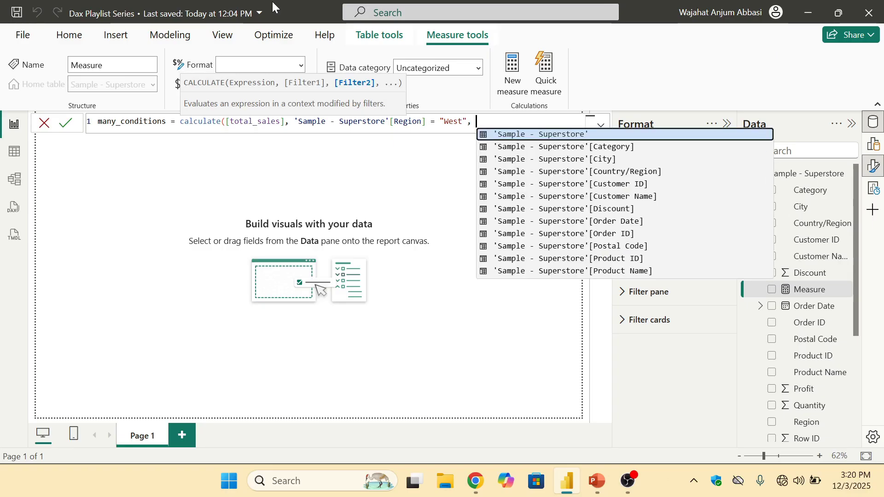
# Step: Add the second filter 'Sample - Superstore'[State/Province] = "California" to the many_conditions formula, followed by a comma
pyautogui.write(' stat')
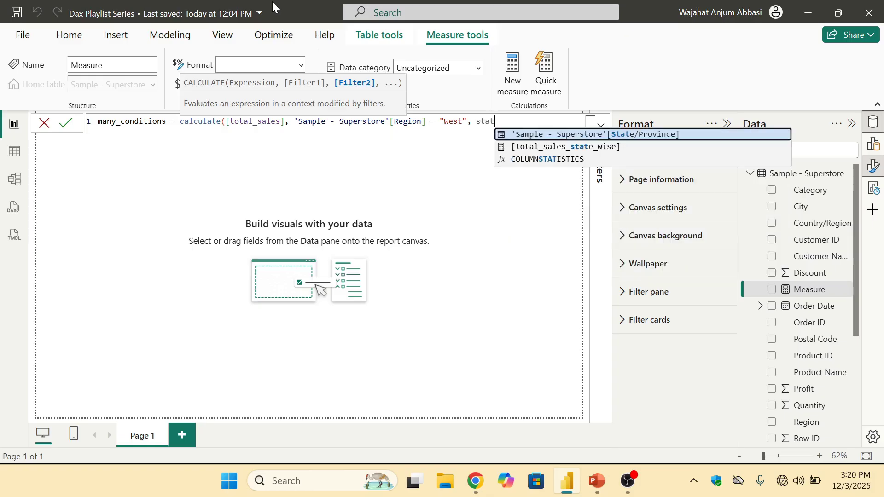
pyautogui.press('Tab')
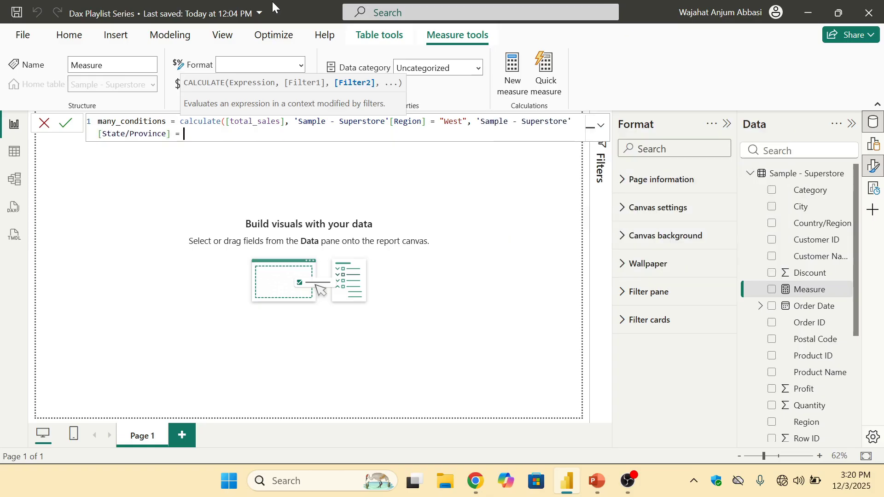
pyautogui.write('= "')
pyautogui.write('Cali')
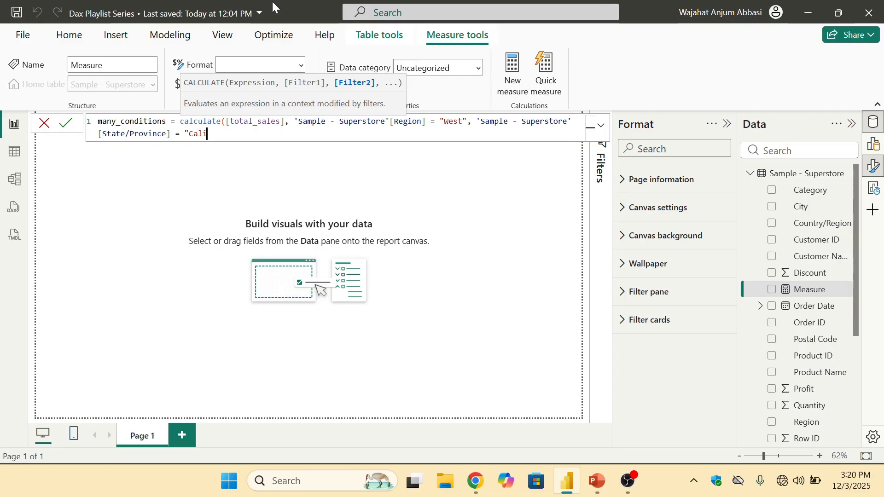
pyautogui.write('fornia",')
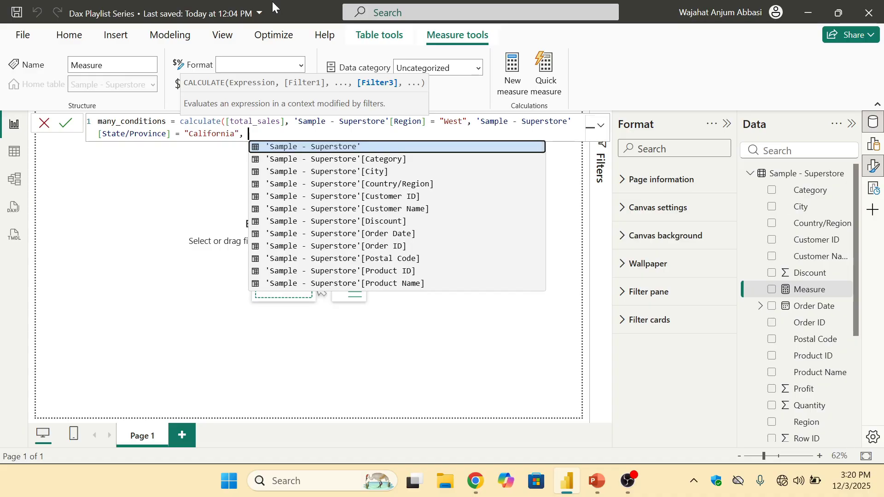
# Step: Add the third filter 'Sample - Superstore'[Category] = "Office Supplies", close the CALCULATE function and commit the many_conditions measure
pyautogui.write(' cate')
pyautogui.press('Tab')
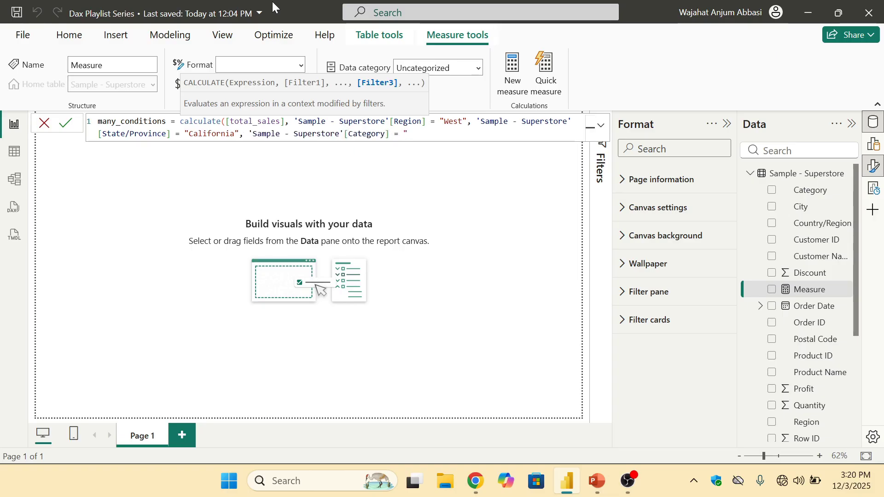
pyautogui.write('= "Office s')
pyautogui.press('BackSpace')
pyautogui.press('BackSpace')
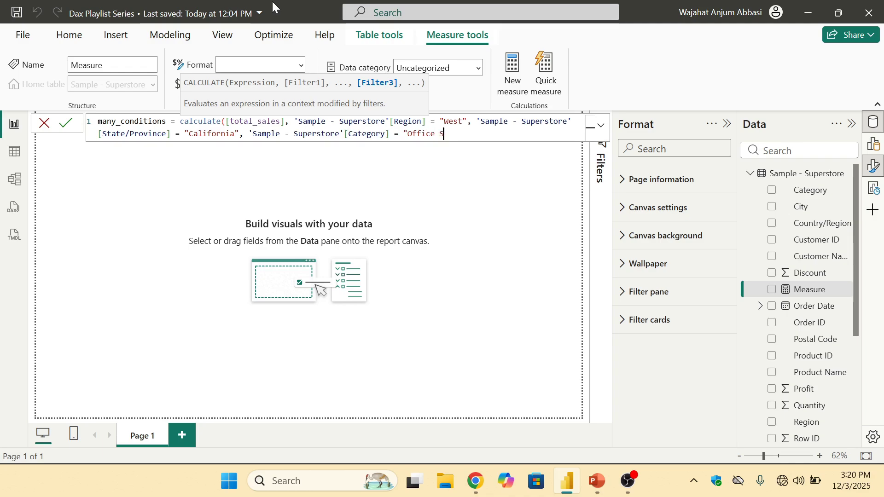
pyautogui.write('upplies')
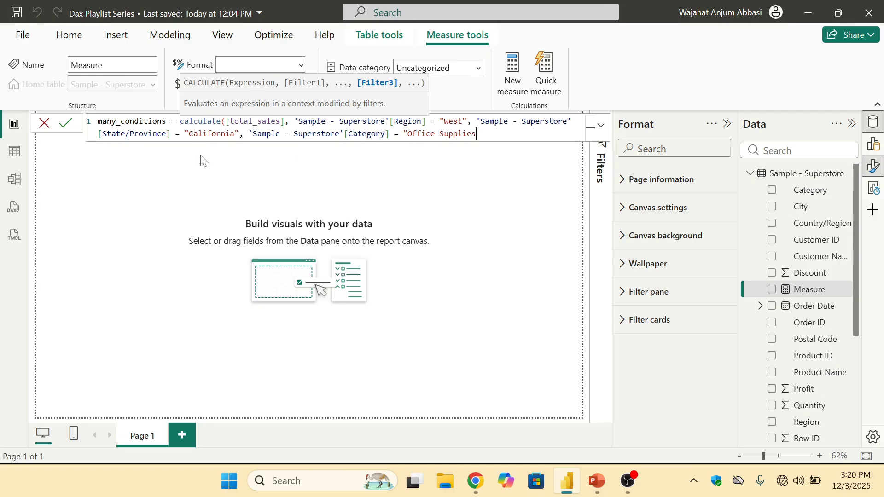
pyautogui.click(184, 134)
pyautogui.moveTo(193, 133); pyautogui.dragTo(235, 133)
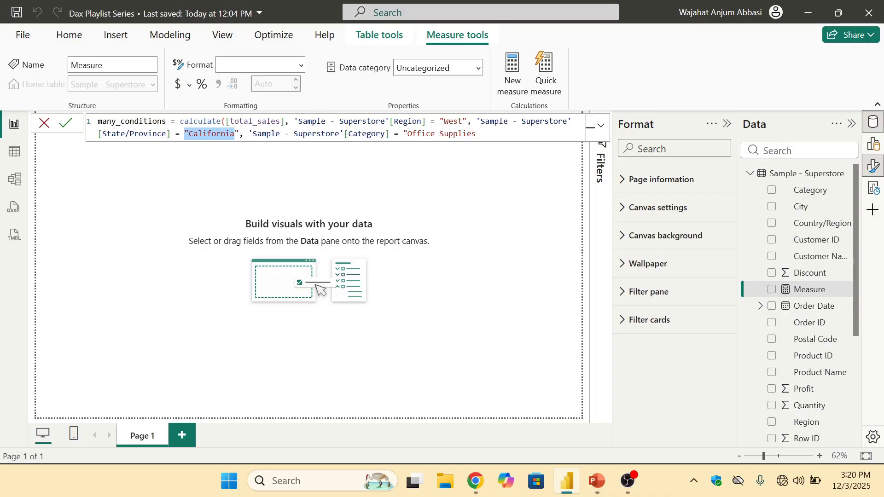
pyautogui.click(193, 133)
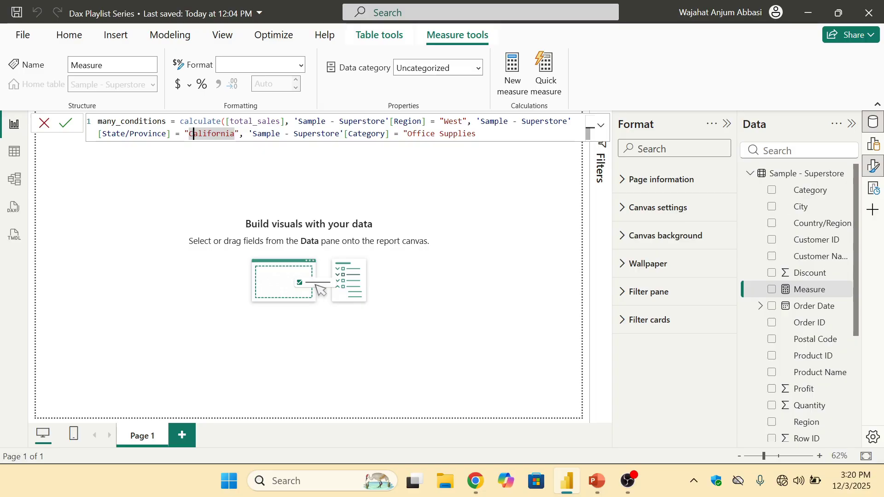
pyautogui.click(477, 133)
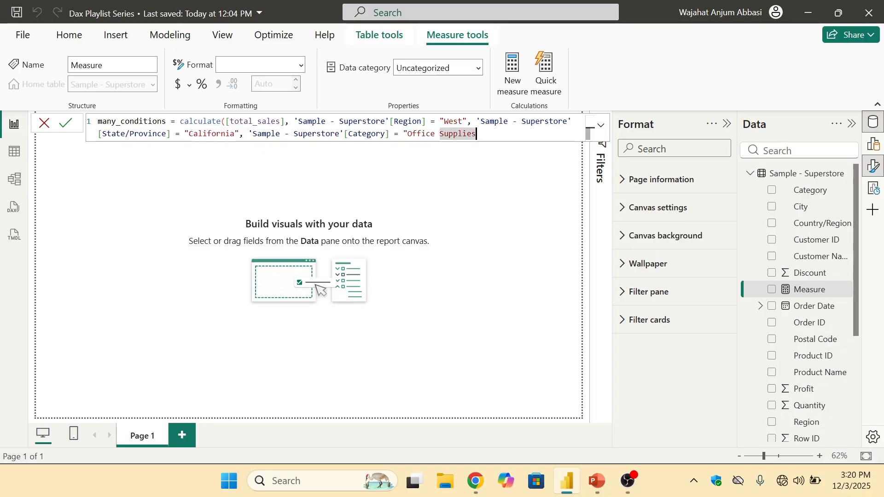
pyautogui.write('")')
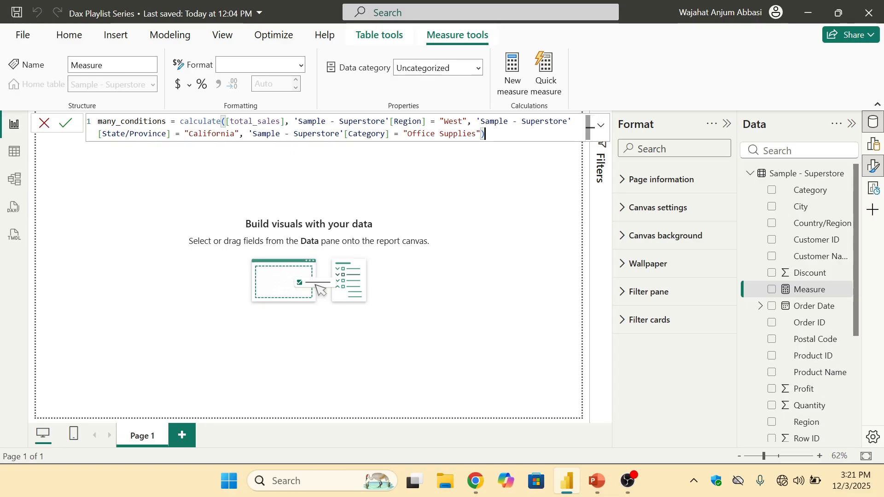
pyautogui.press('Return')
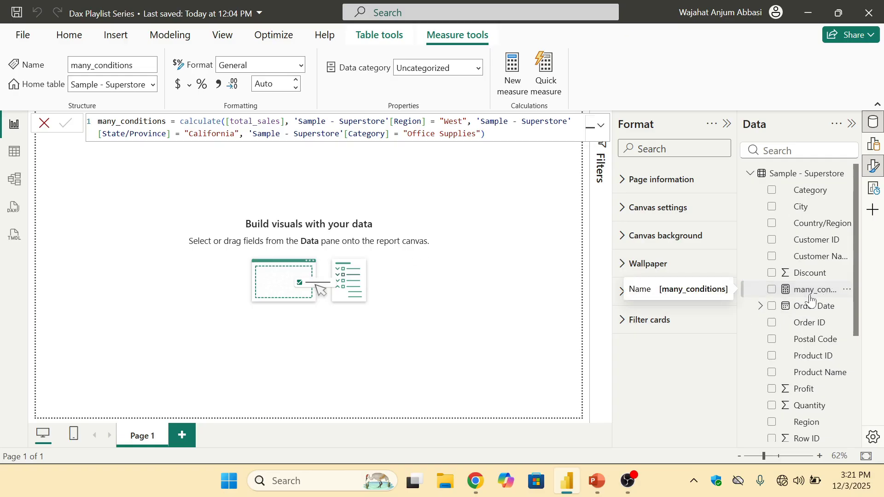
# Step: Check the many_conditions measure in a card visual on the report page, and remove the visual
pyautogui.moveTo(811, 298); pyautogui.dragTo(355, 260)
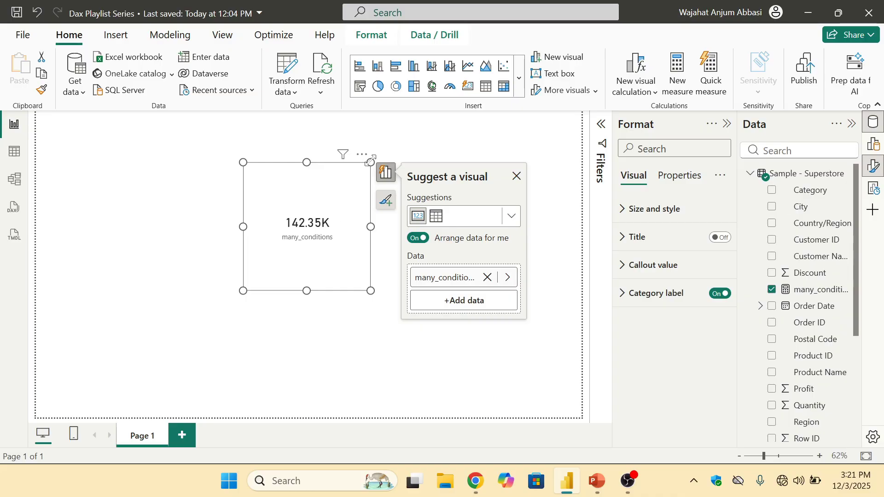
pyautogui.moveTo(371, 163); pyautogui.dragTo(351, 198)
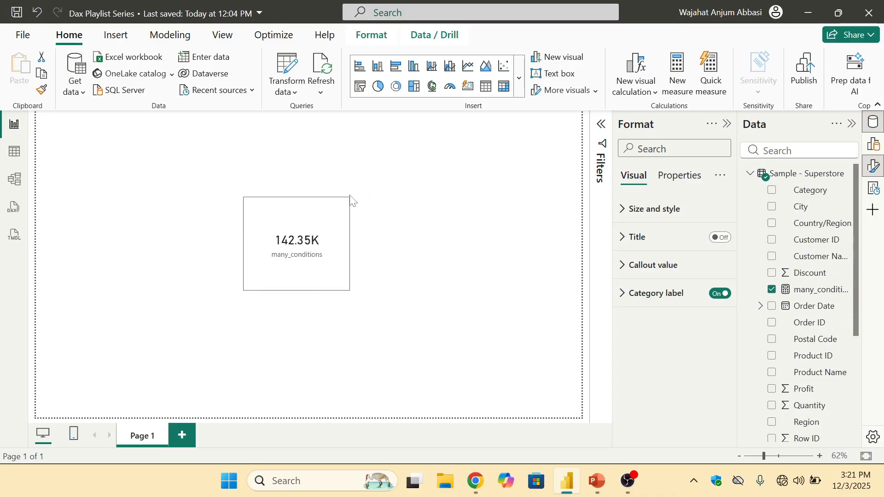
pyautogui.click(772, 290)
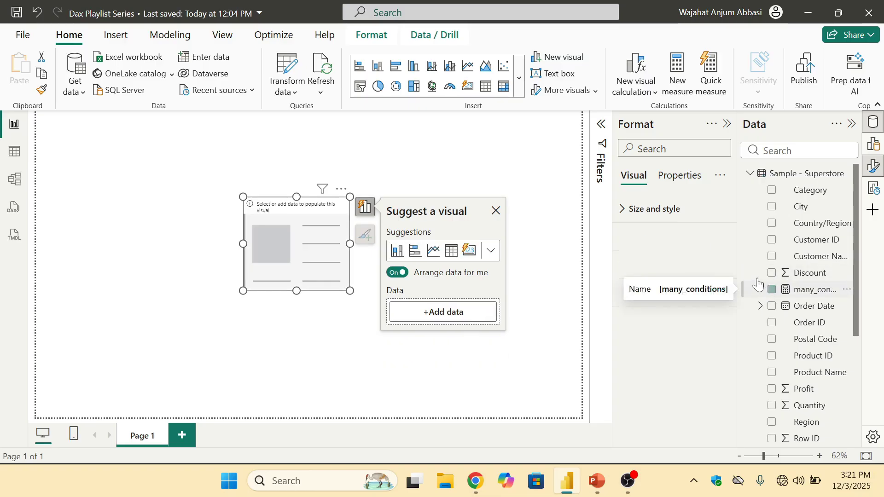
pyautogui.click(343, 190)
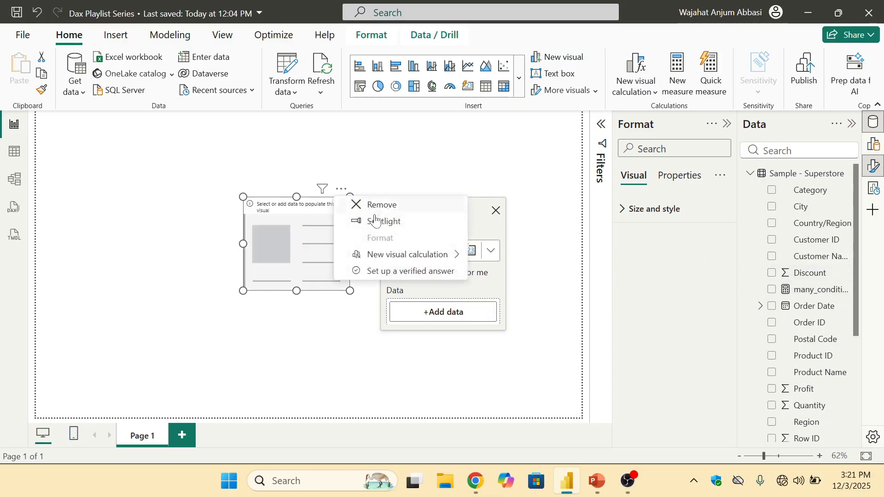
pyautogui.click(361, 202)
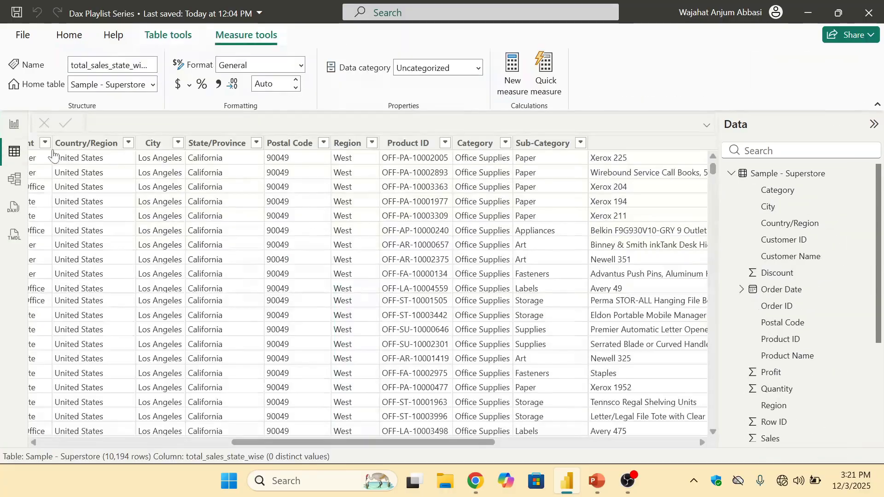
# Step: Review the location columns in the table data, and back in the report start a new Sample - Superstore measure with the CALCULATE function
pyautogui.click(14, 151)
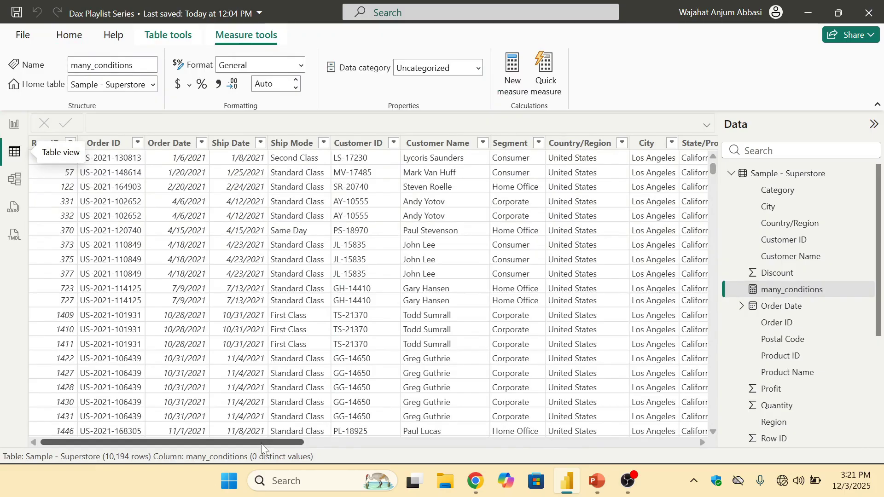
pyautogui.moveTo(261, 443); pyautogui.dragTo(388, 444)
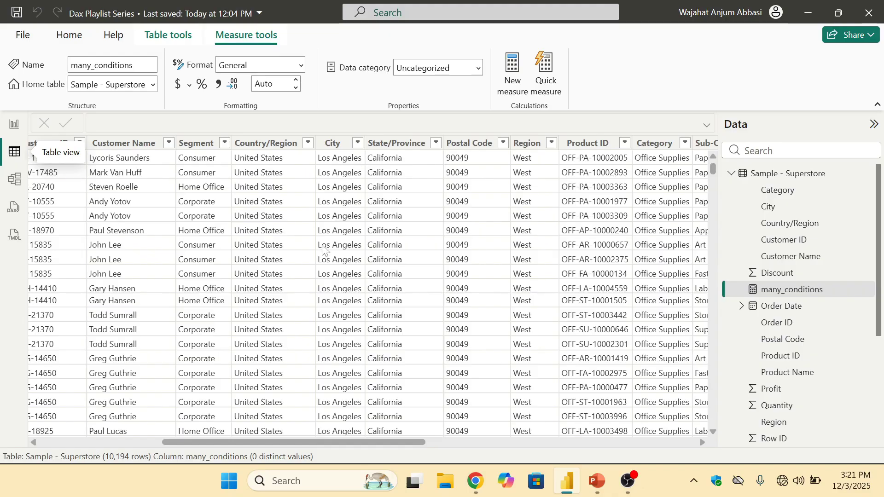
pyautogui.click(14, 124)
pyautogui.rightClick(790, 174)
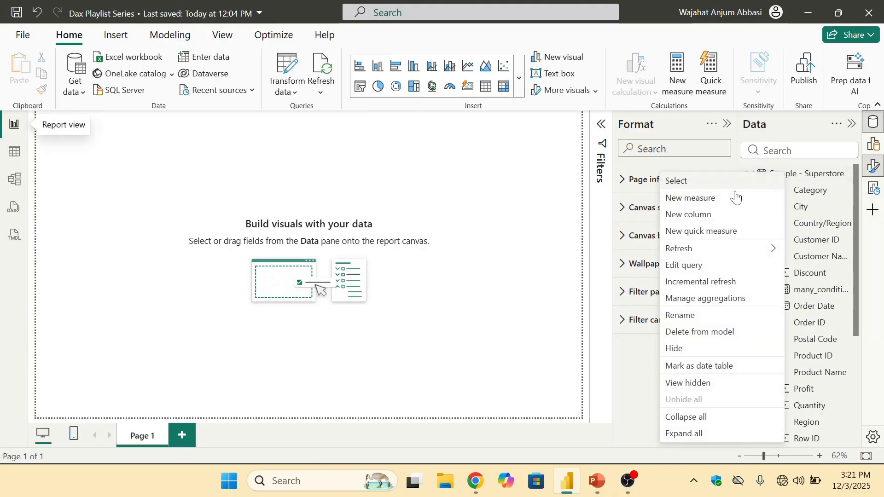
pyautogui.press('Escape')
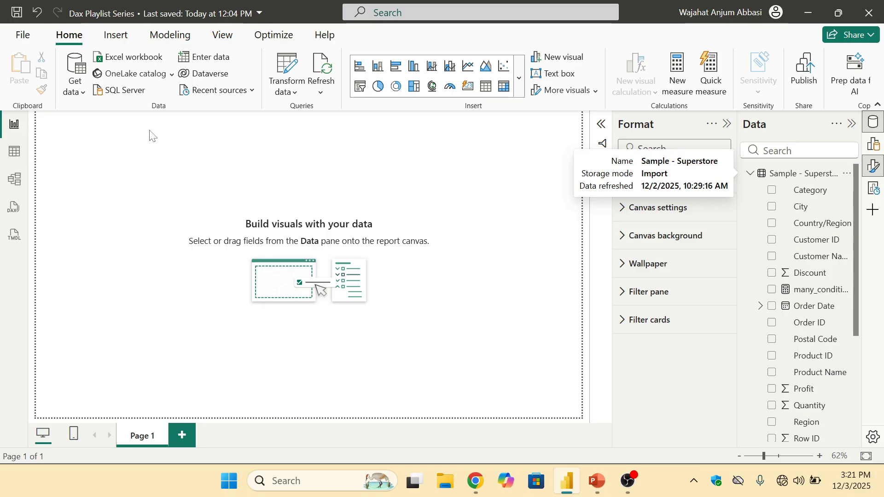
pyautogui.press('End')
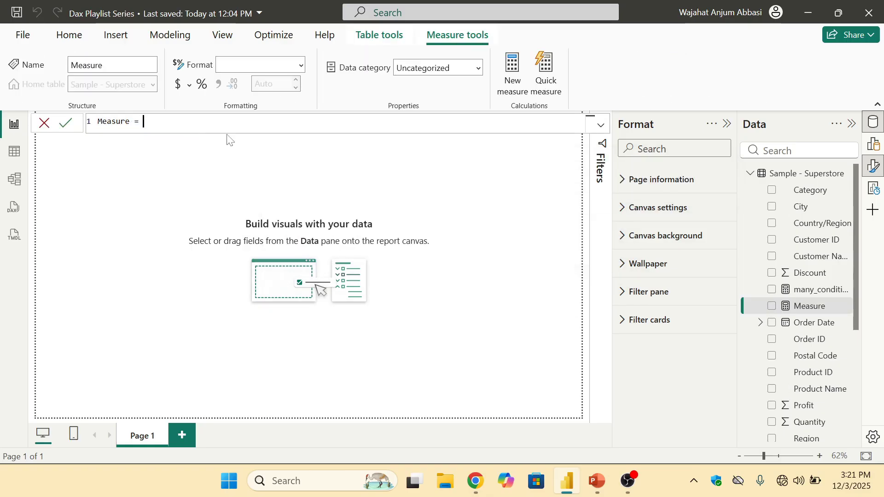
pyautogui.write('cal')
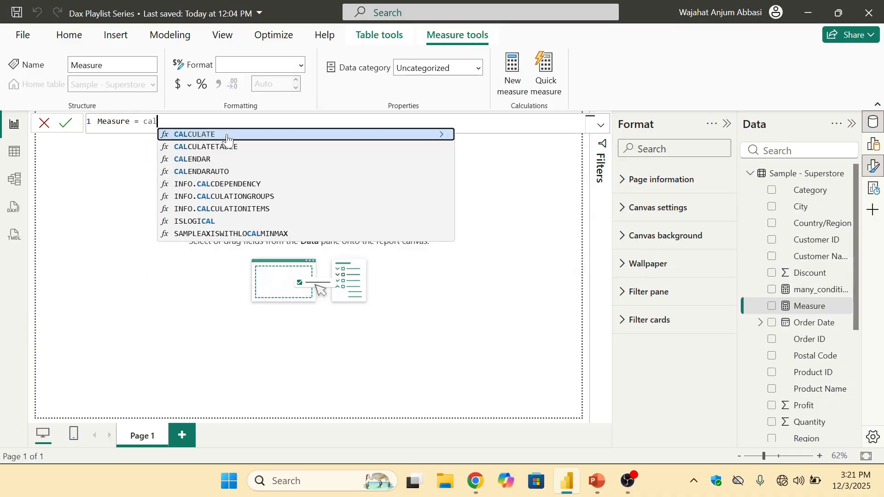
pyautogui.click(227, 135)
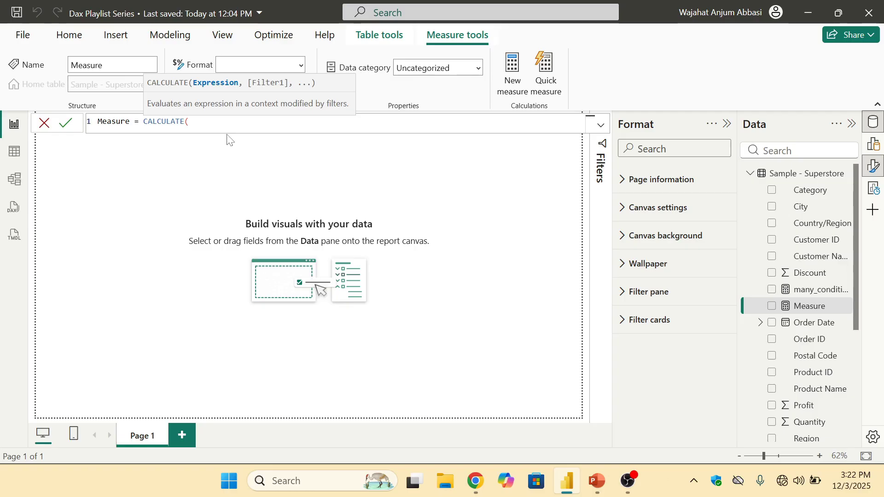
# Step: Enter max('Sample - Superstore'[Sales]) as the expression argument of the new measure's CALCULATE function, followed by a comma
pyautogui.write('m')
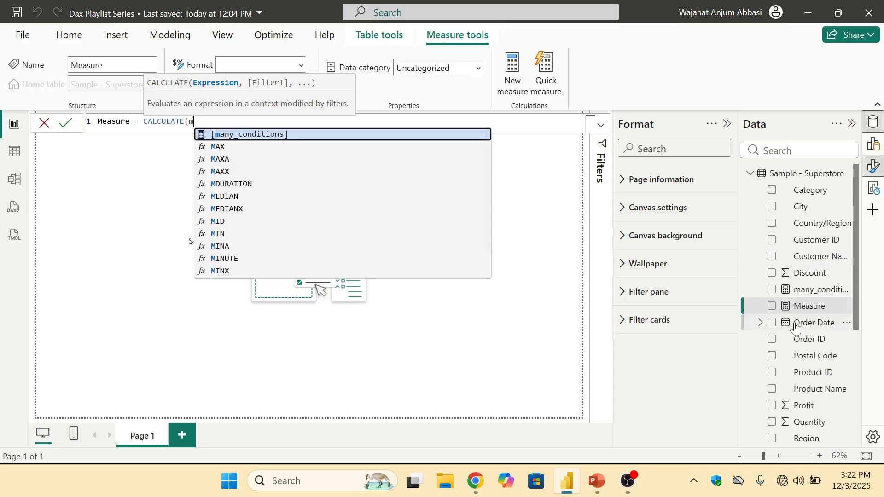
pyautogui.scroll(-3, 798, 317)
pyautogui.scroll(-1, 798, 316)
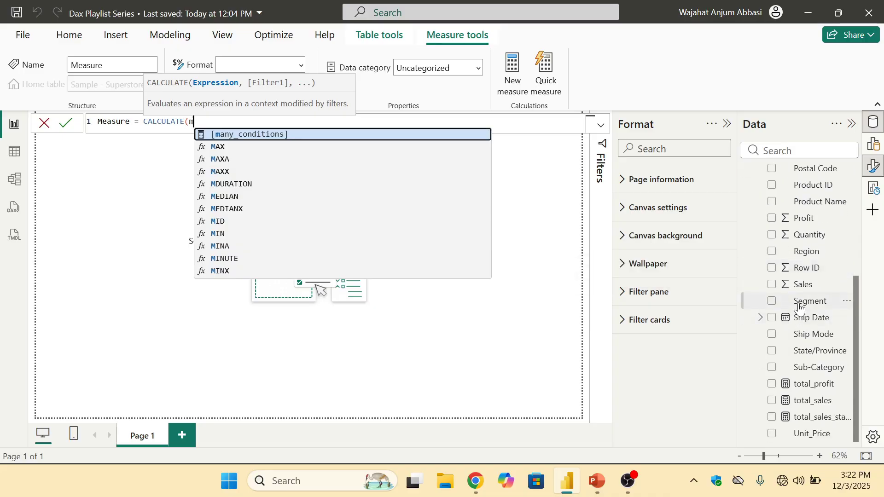
pyautogui.scroll(4, 798, 304)
pyautogui.write('ax')
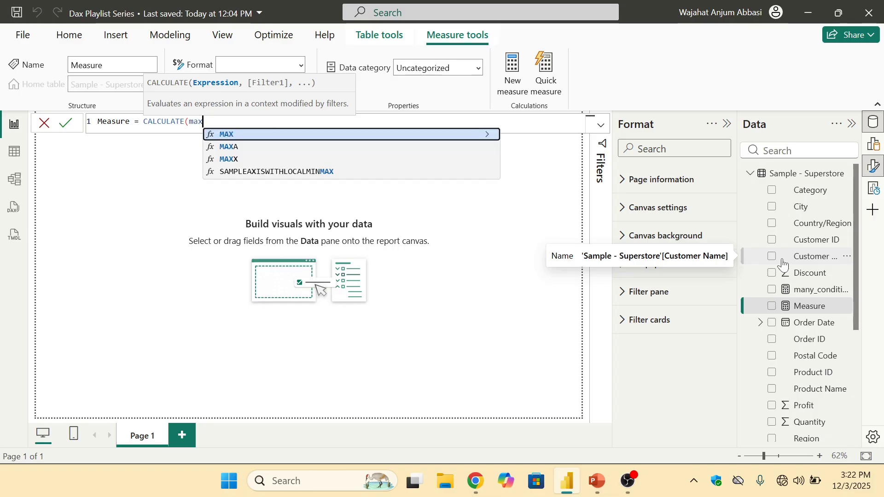
pyautogui.write('(')
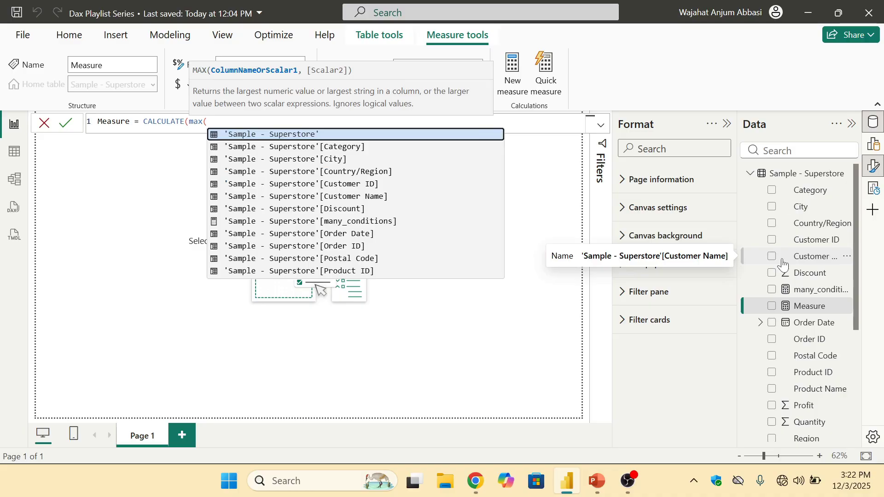
pyautogui.write('sales')
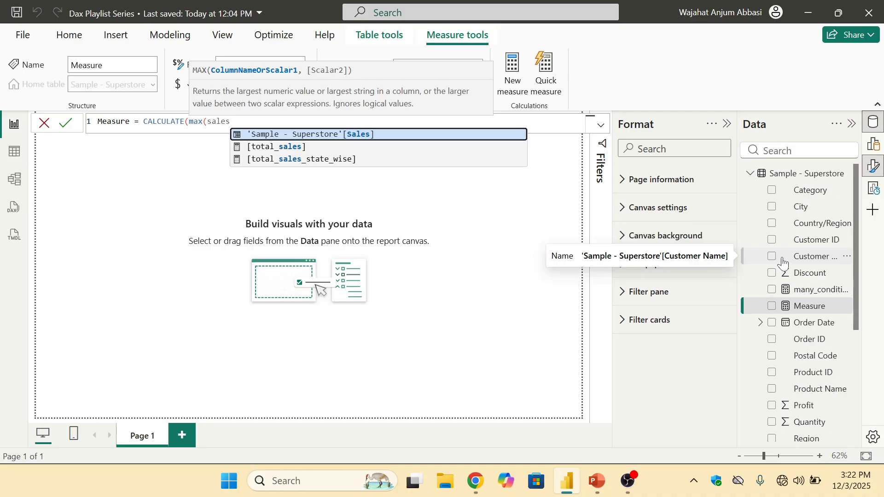
pyautogui.press('Tab')
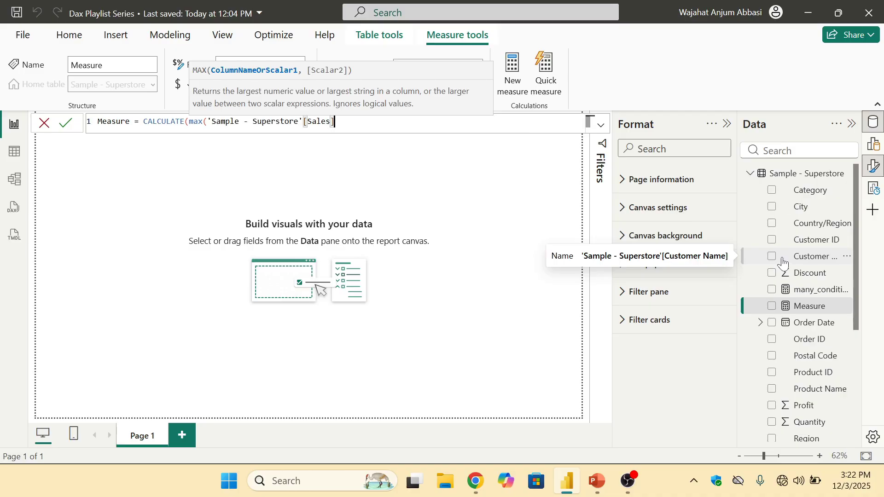
pyautogui.write(')')
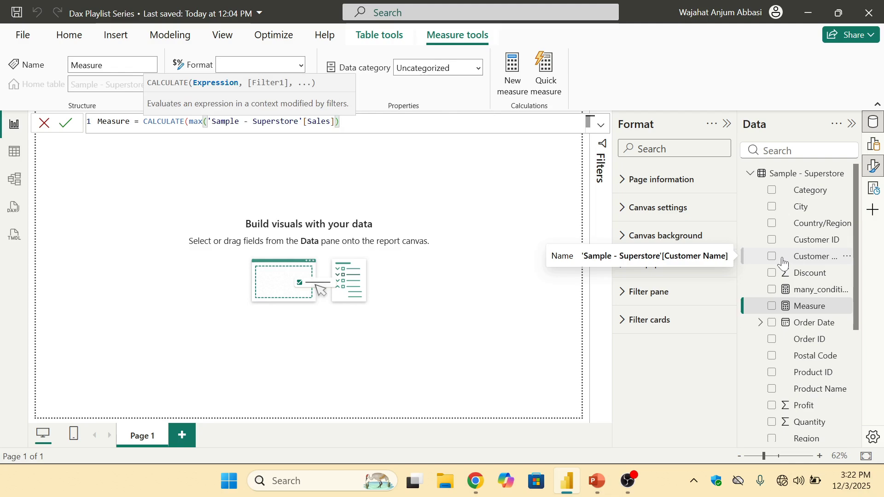
pyautogui.write(',')
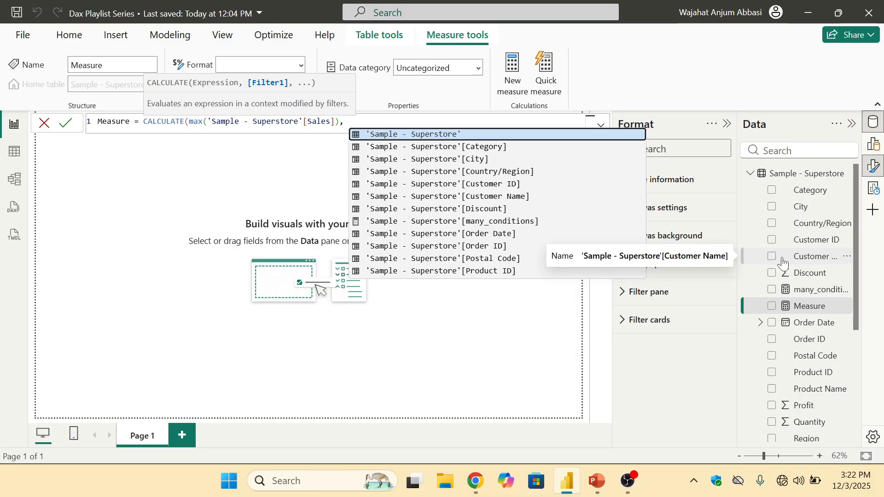
# Step: Add the filter 'Sample - Superstore'[City] = "Los Angeles", close the CALCULATE function and commit the measure
pyautogui.write('city')
pyautogui.press('Tab')
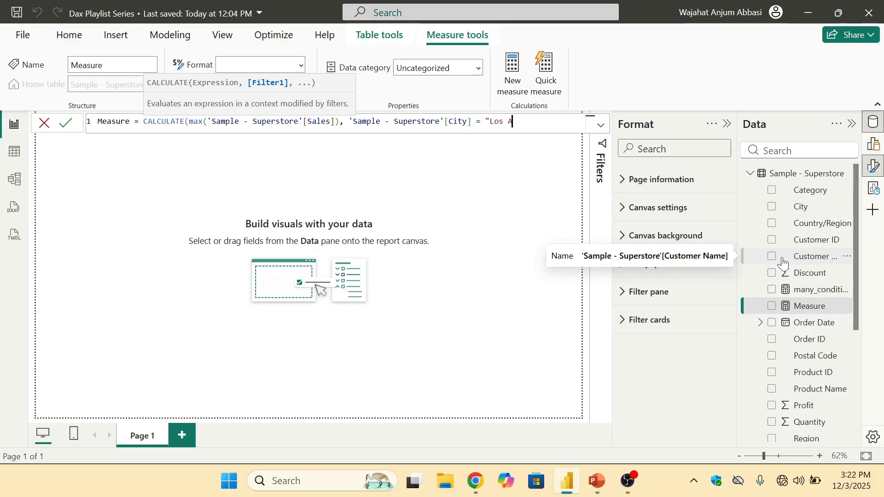
pyautogui.write('= "Los Angeles")')
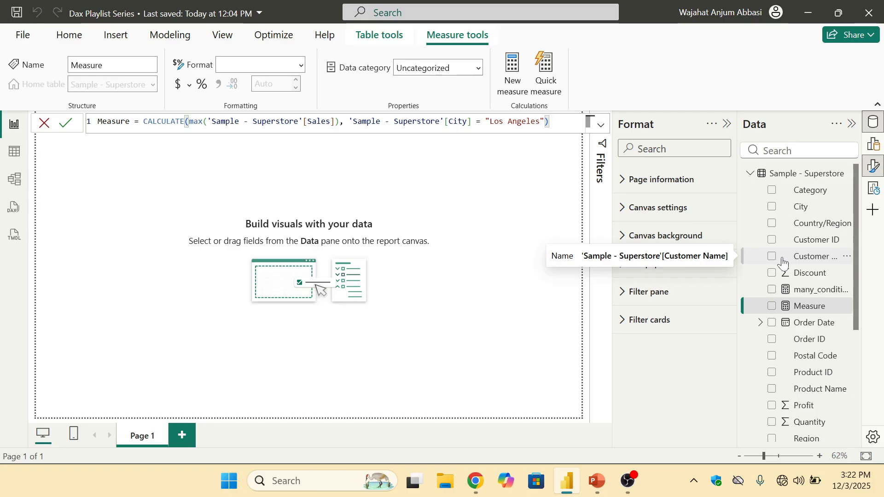
pyautogui.press('Return')
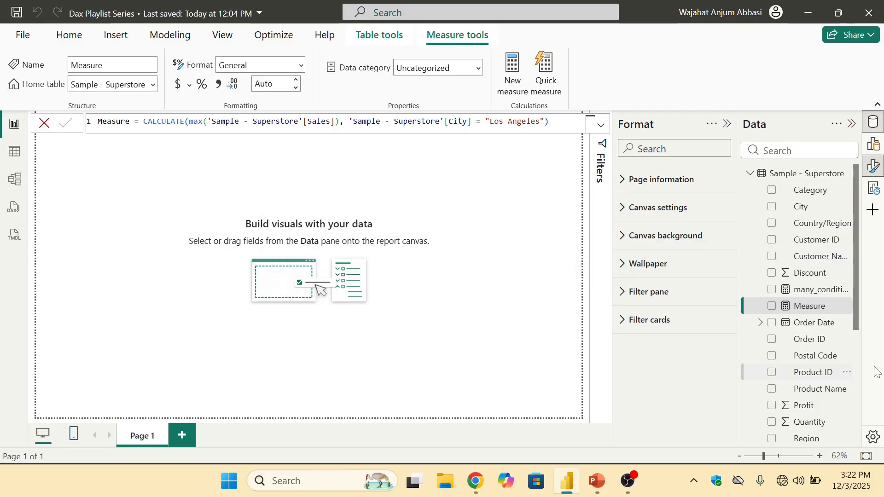
# Step: Check the Los Angeles maximum sales measure in a card visual, remove the visual and close the Format pane
pyautogui.moveTo(783, 306); pyautogui.dragTo(295, 223)
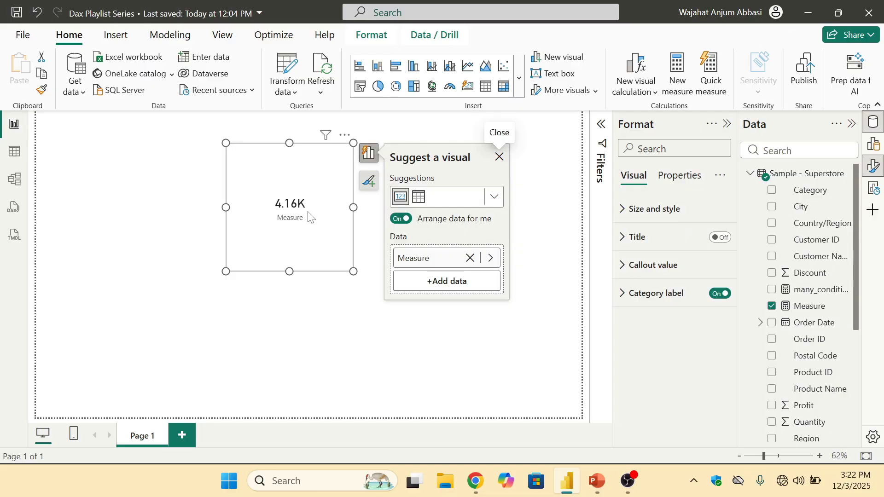
pyautogui.click(344, 135)
pyautogui.click(371, 170)
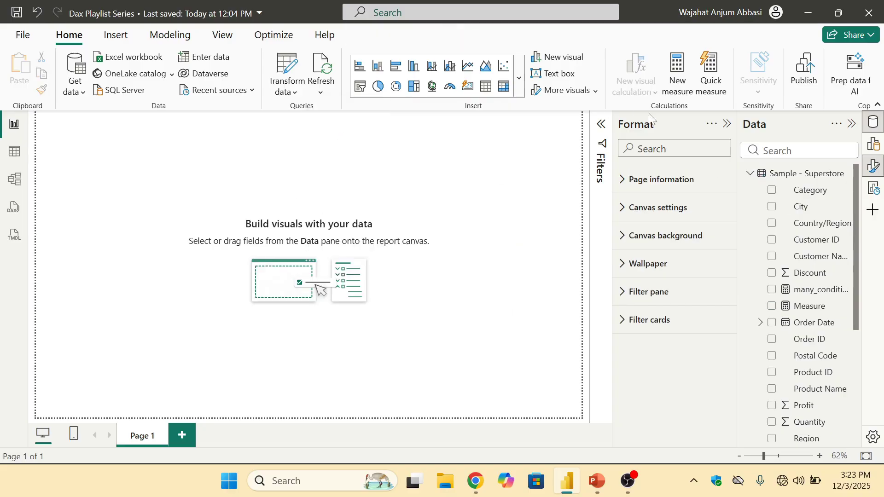
pyautogui.click(727, 124)
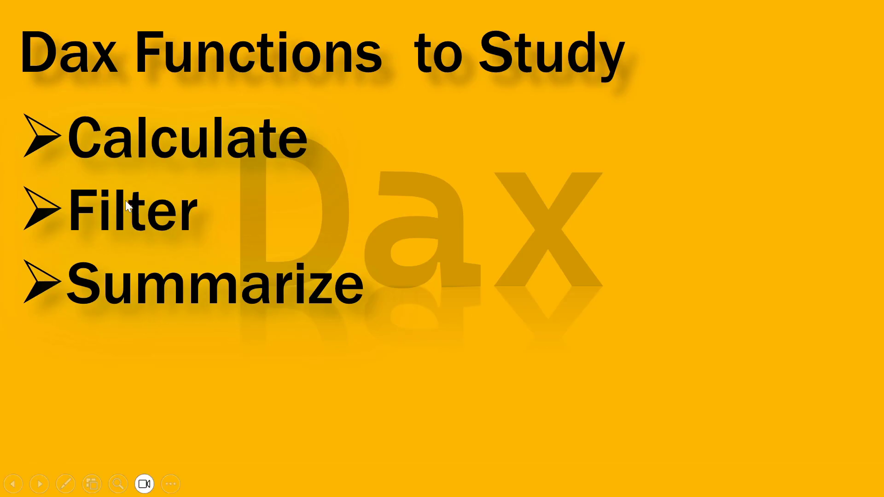
# Step: Switch back to Power BI Desktop and review the Ship Mode column and its neighbours in the Sample - Superstore table data
pyautogui.hotkey('alt', 'Tab')
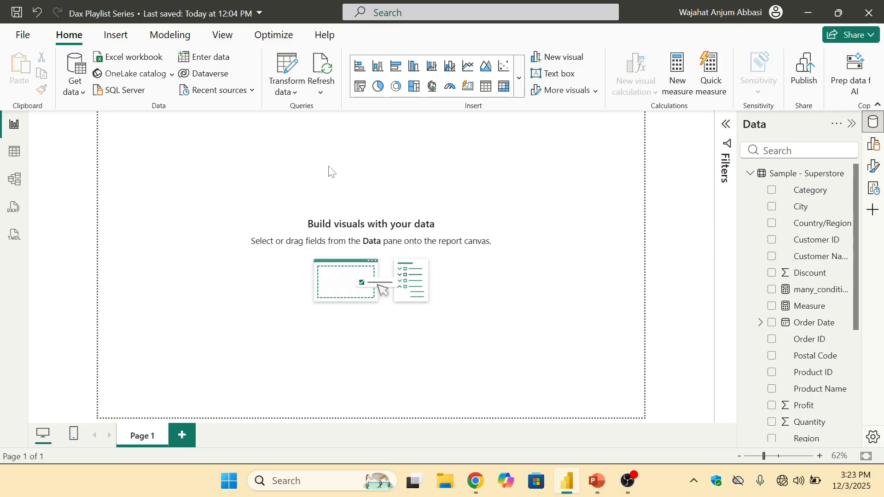
pyautogui.click(14, 151)
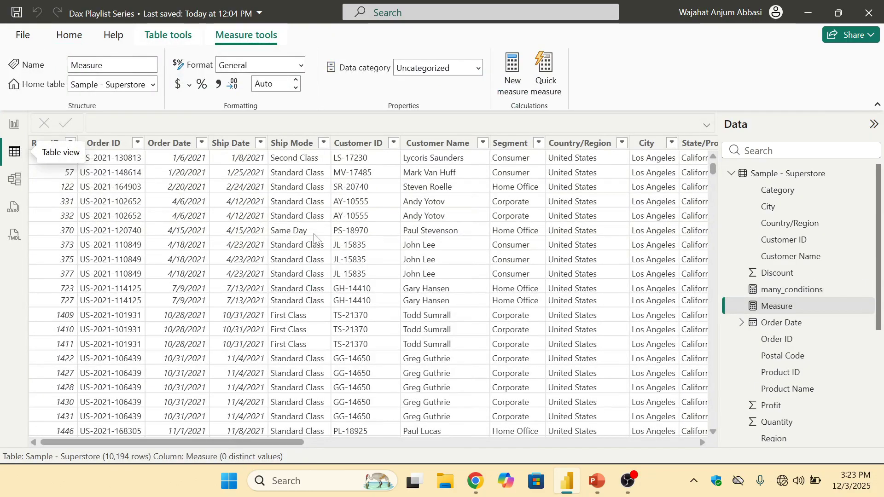
pyautogui.moveTo(269, 443); pyautogui.dragTo(227, 442)
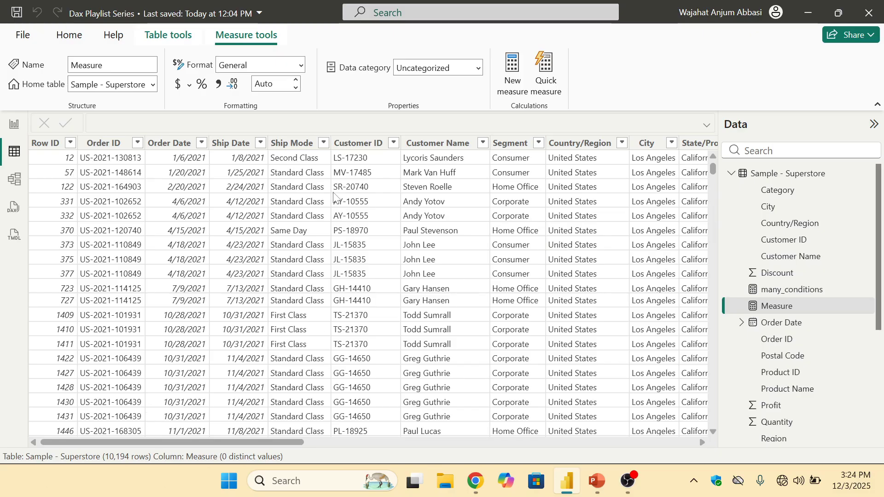
# Step: From the report, start a new calculated table with the FILTER function and enter 'Sample - Superstore' as its table argument
pyautogui.click(14, 125)
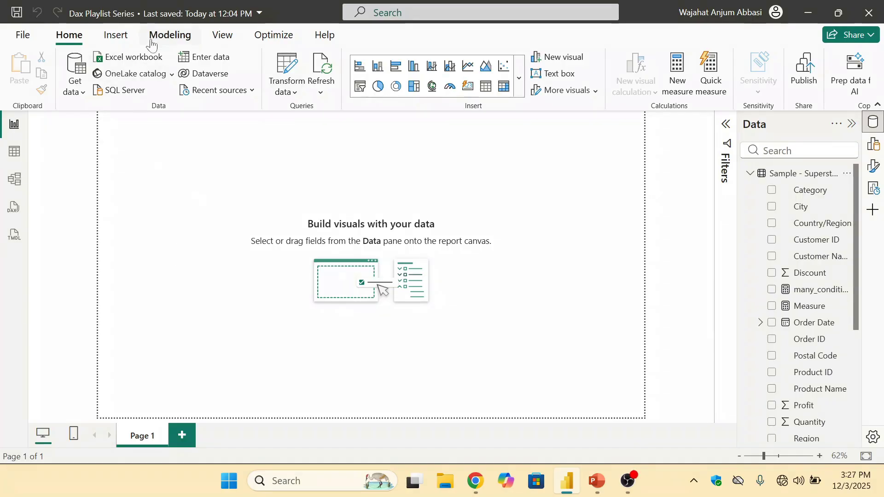
pyautogui.click(168, 38)
pyautogui.click(226, 74)
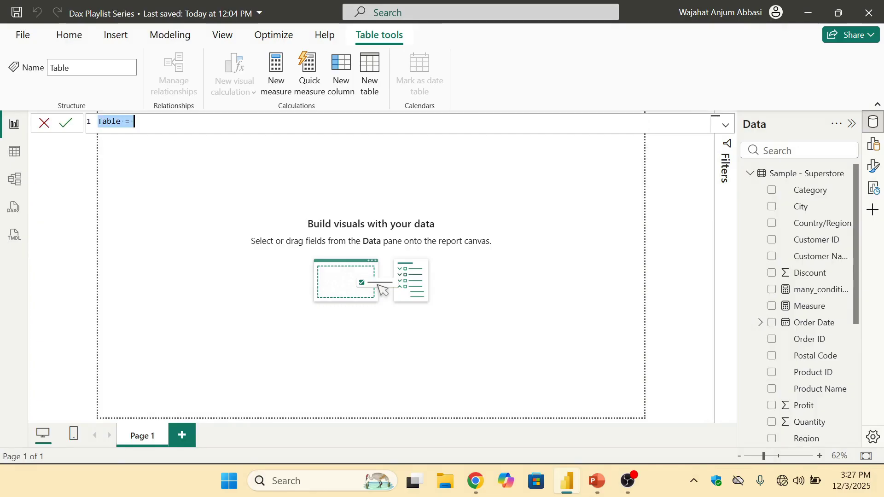
pyautogui.press('End')
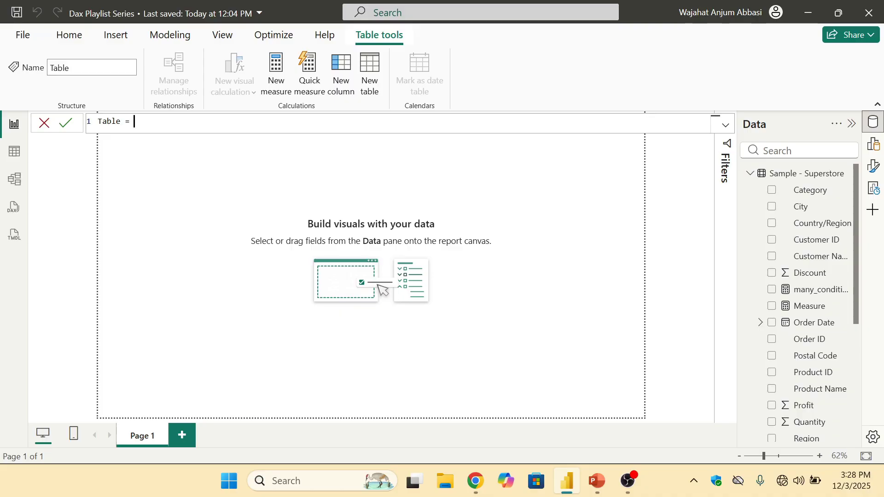
pyautogui.write('f')
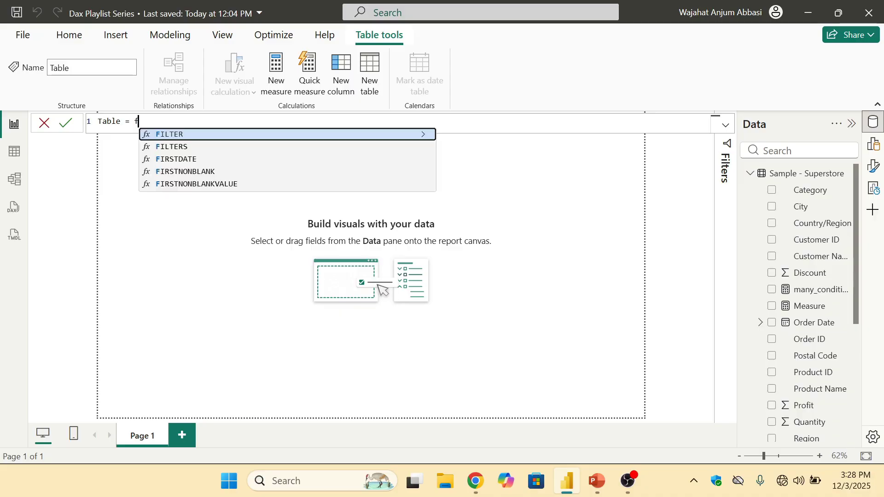
pyautogui.write('ilter(')
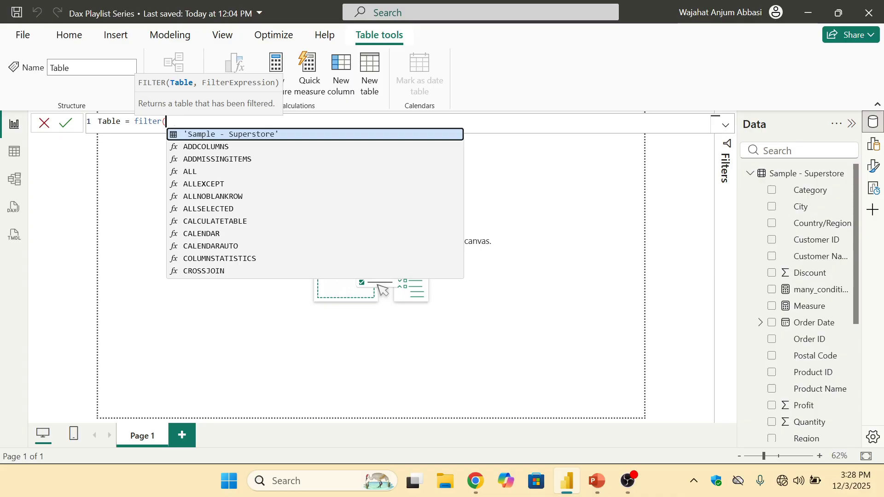
pyautogui.write('sam')
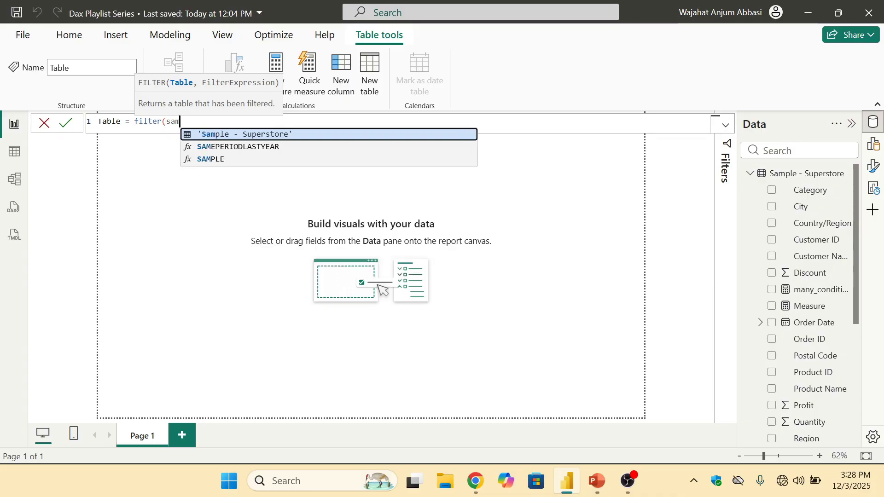
pyautogui.press('Tab')
pyautogui.write(',')
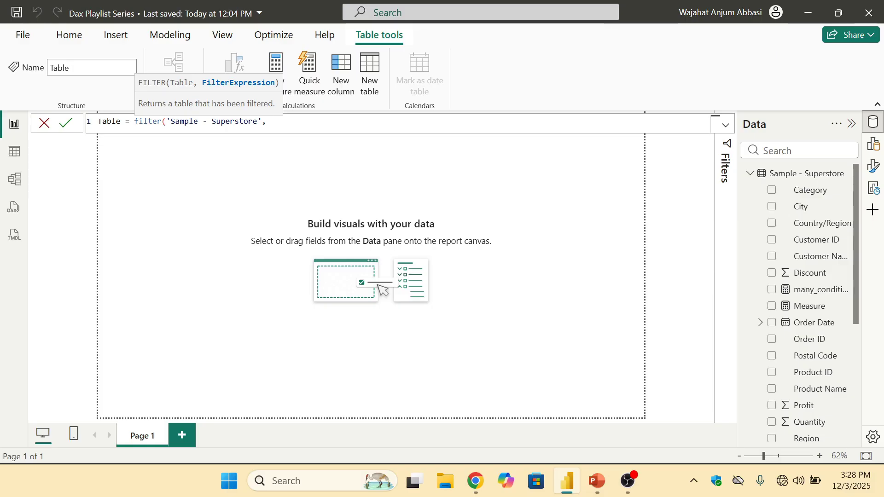
# Step: Add the filter expression 'Sample - Superstore'[Ship Mode] = "Standard Class", close the FILTER function and commit the calculated table
pyautogui.write('ship')
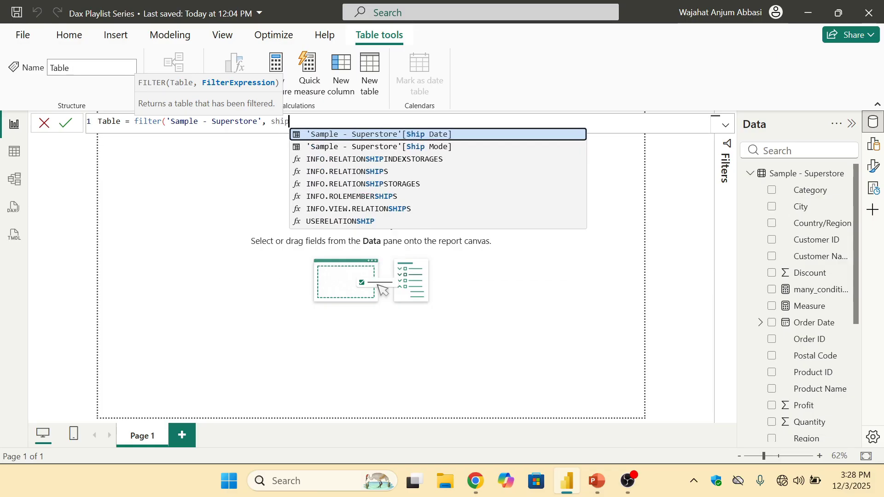
pyautogui.press('Down')
pyautogui.press('Tab')
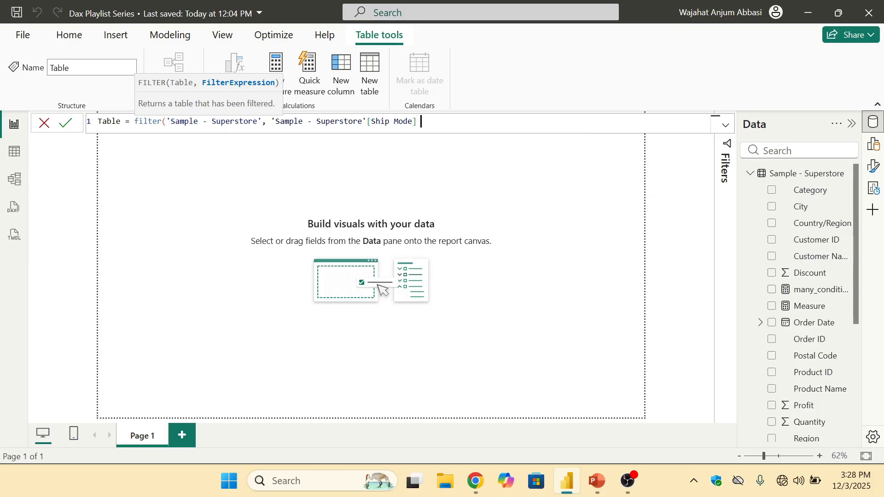
pyautogui.write('= S')
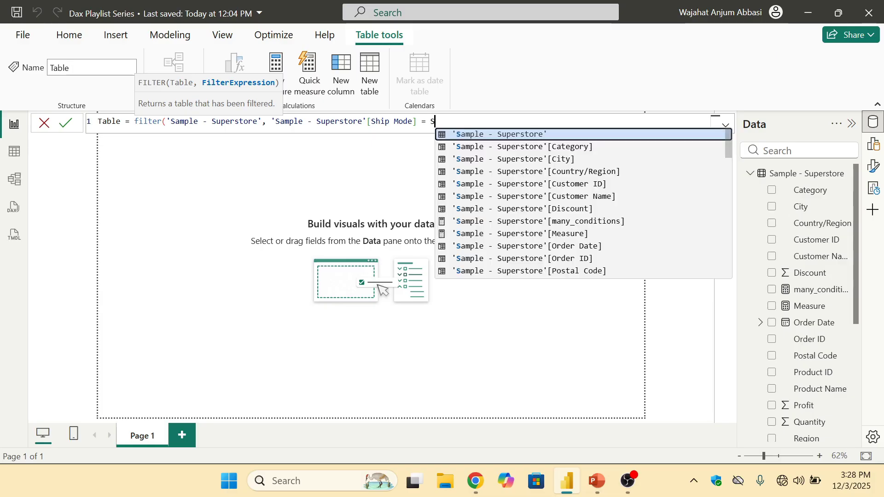
pyautogui.press('BackSpace')
pyautogui.write('"')
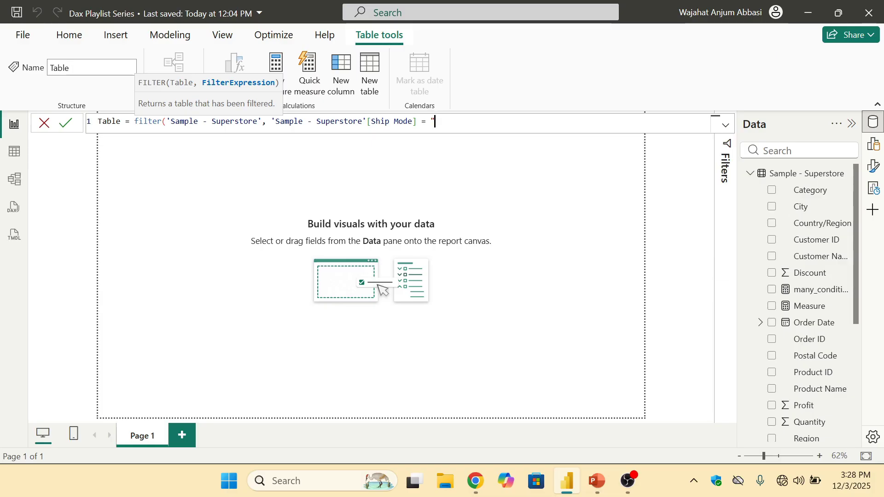
pyautogui.write('Standard Class")')
pyautogui.press('Return')
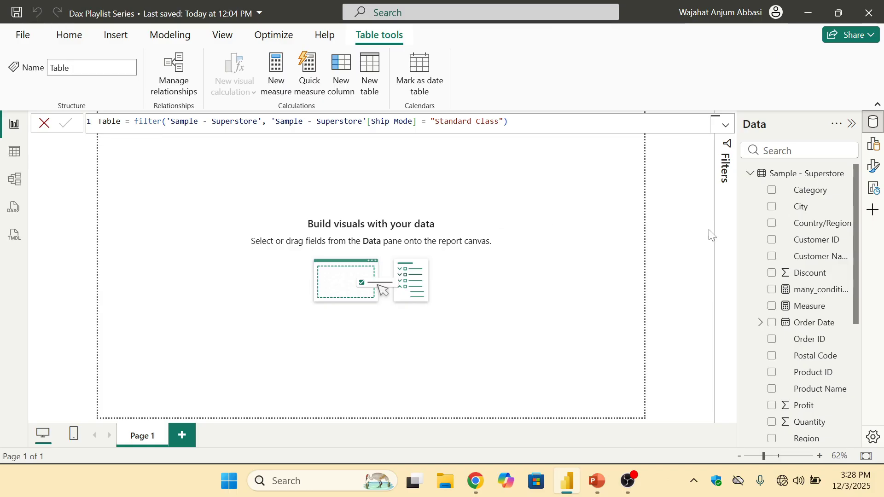
# Step: Collapse the Sample - Superstore field list, and examine the new calculated table's rows and fields in the table data
pyautogui.scroll(-5, 750, 276)
pyautogui.scroll(5, 751, 277)
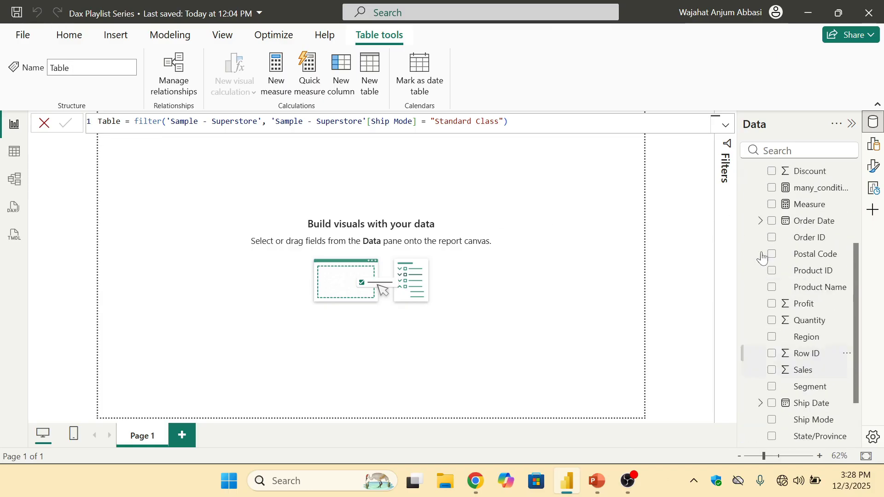
pyautogui.click(750, 172)
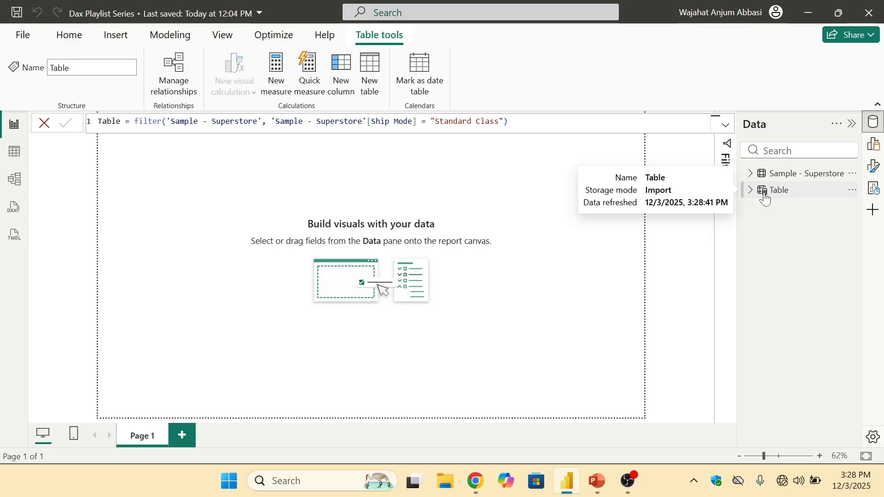
pyautogui.click(8, 158)
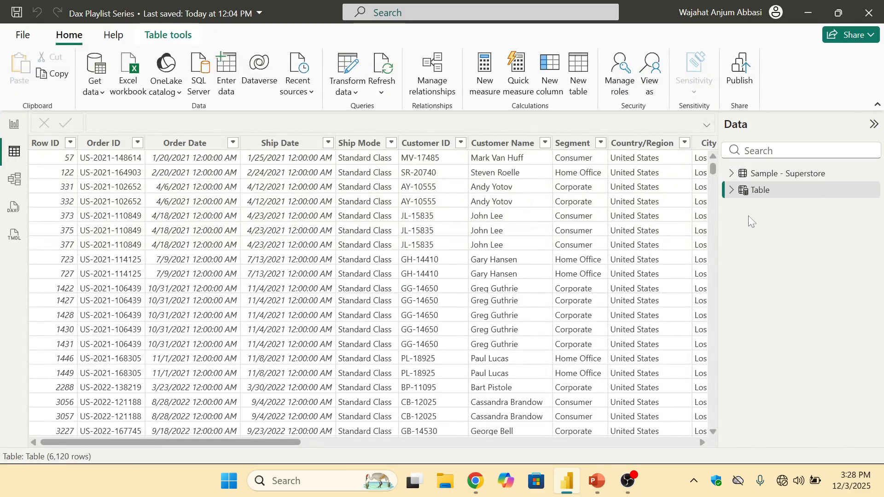
pyautogui.click(732, 193)
pyautogui.click(732, 191)
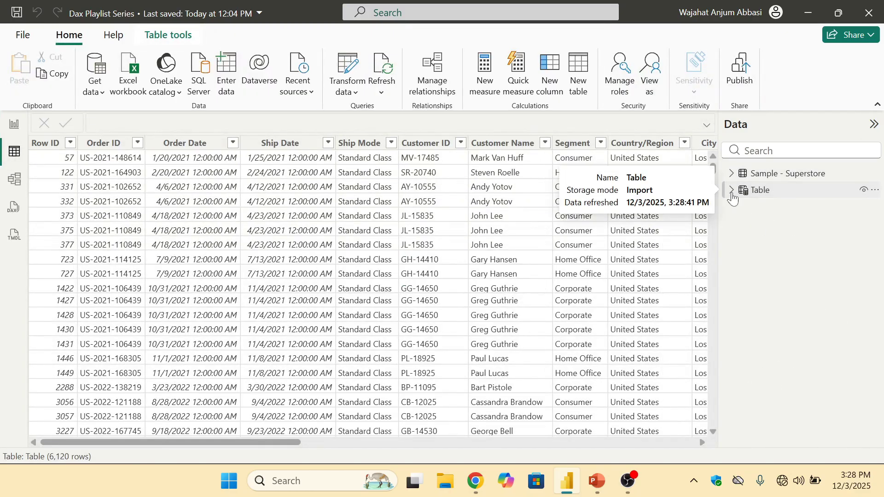
pyautogui.click(732, 191)
pyautogui.scroll(-3, 762, 295)
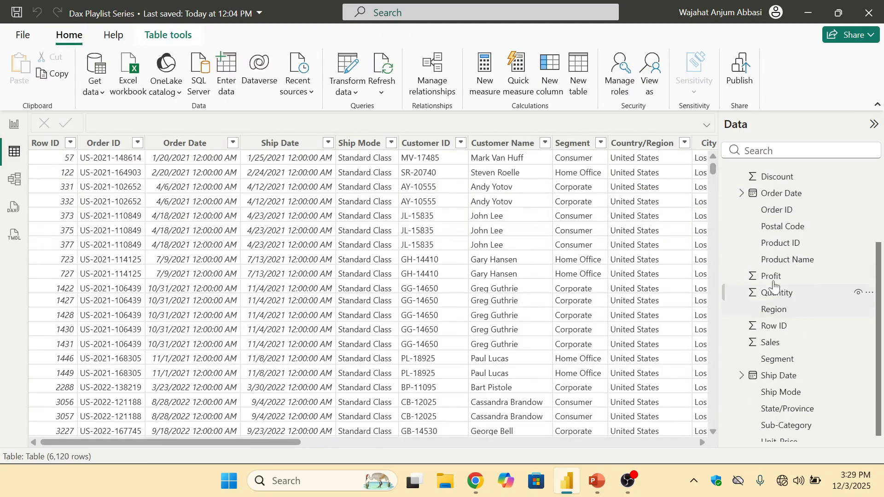
pyautogui.scroll(3, 764, 258)
pyautogui.scroll(-3, 764, 213)
pyautogui.scroll(3, 760, 212)
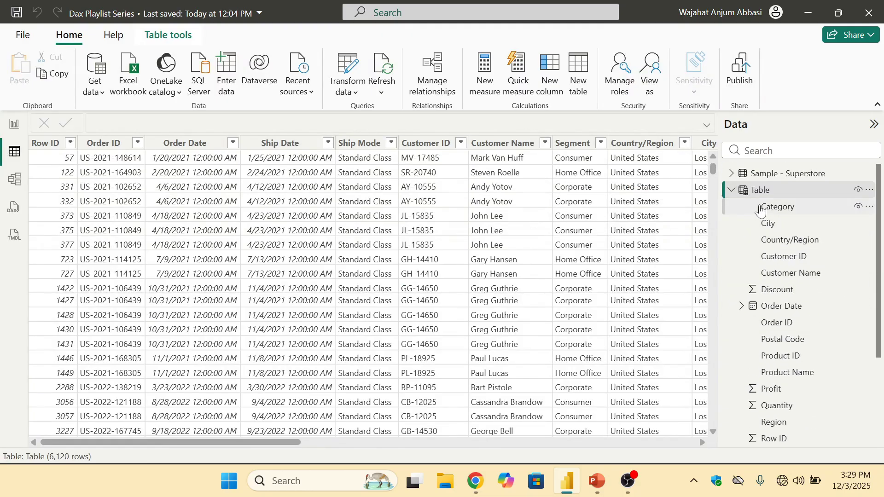
pyautogui.click(732, 190)
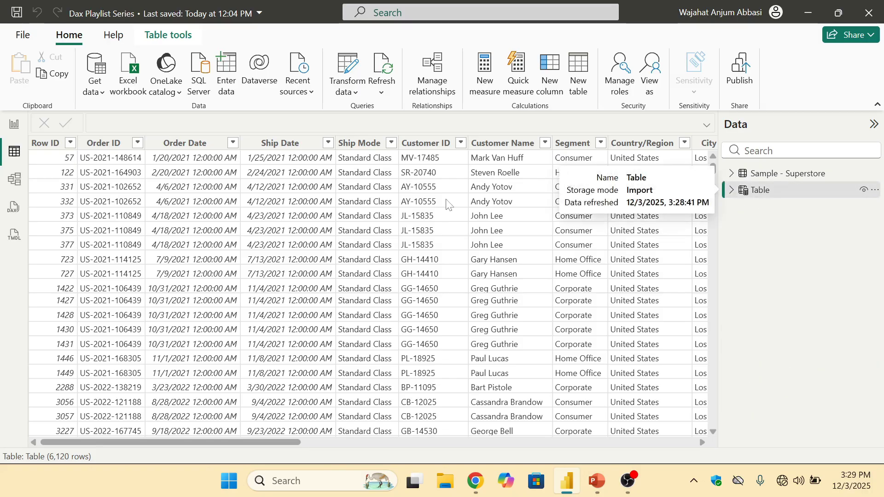
# Step: Check which values the calculated table's Ship Mode column contains without applying a filter, and return to the report
pyautogui.click(392, 143)
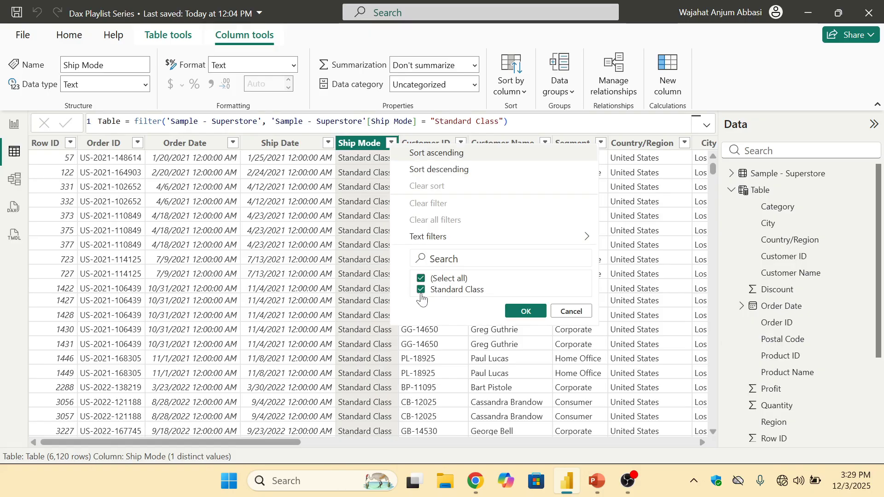
pyautogui.click(569, 310)
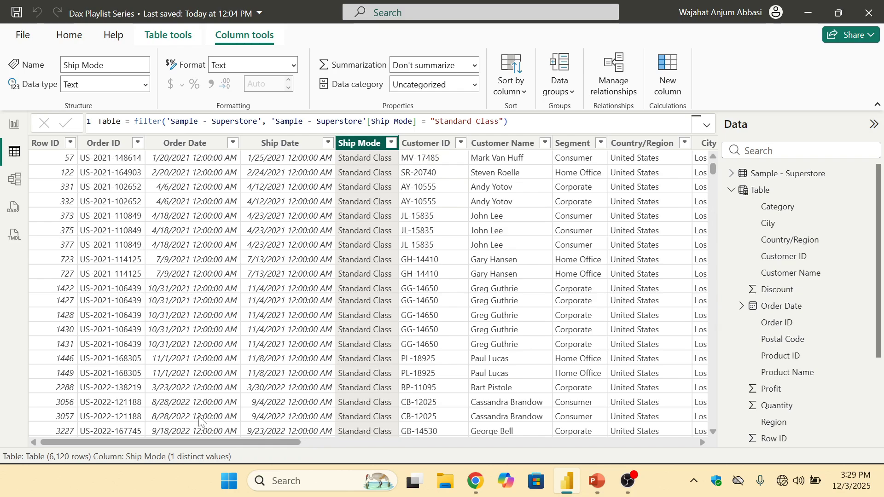
pyautogui.moveTo(205, 438); pyautogui.dragTo(579, 400)
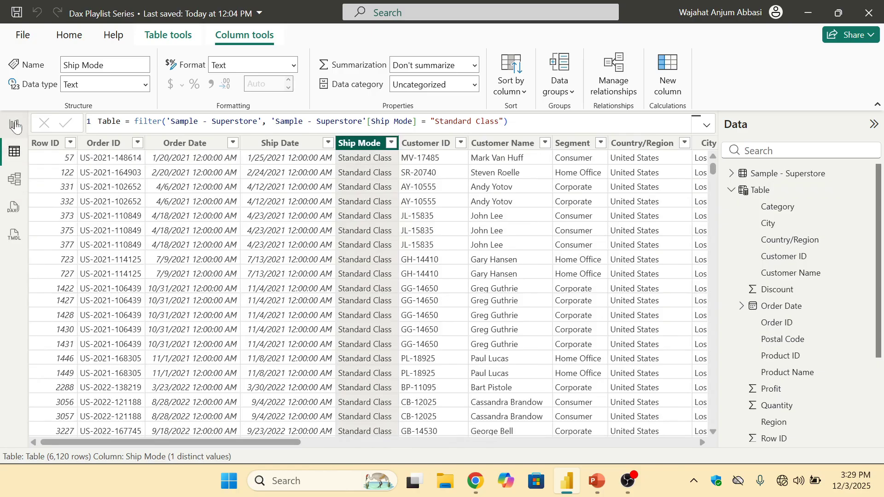
pyautogui.click(14, 125)
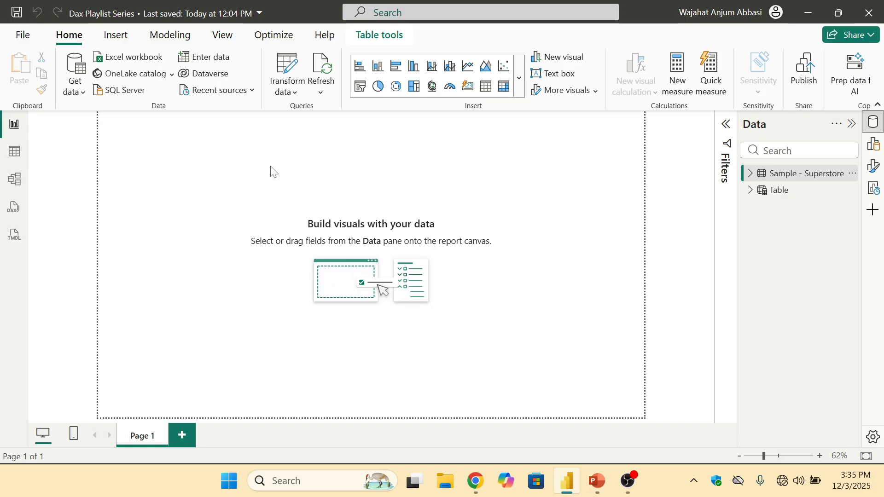
# Step: Review the Region, Category and Sub-Category columns in the Sample - Superstore table data
pyautogui.click(9, 159)
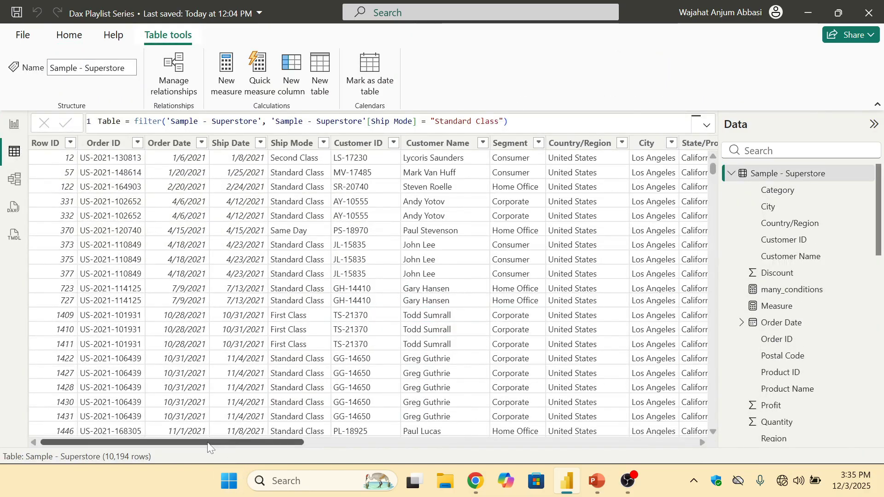
pyautogui.moveTo(209, 443); pyautogui.dragTo(403, 445)
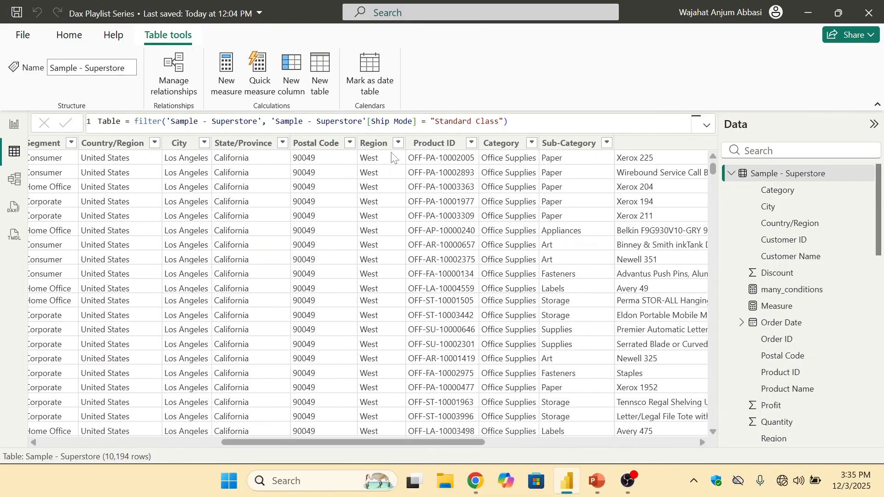
pyautogui.scroll(-8, 367, 225)
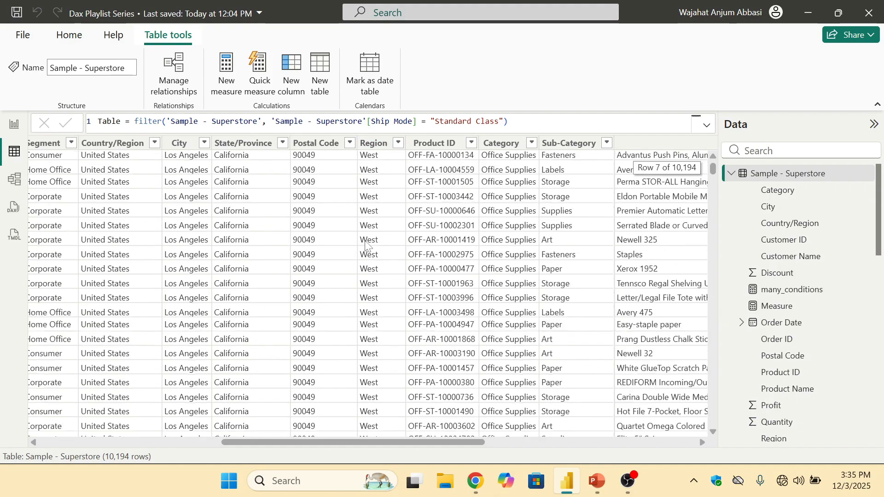
pyautogui.scroll(8, 373, 216)
pyautogui.scroll(-20, 381, 209)
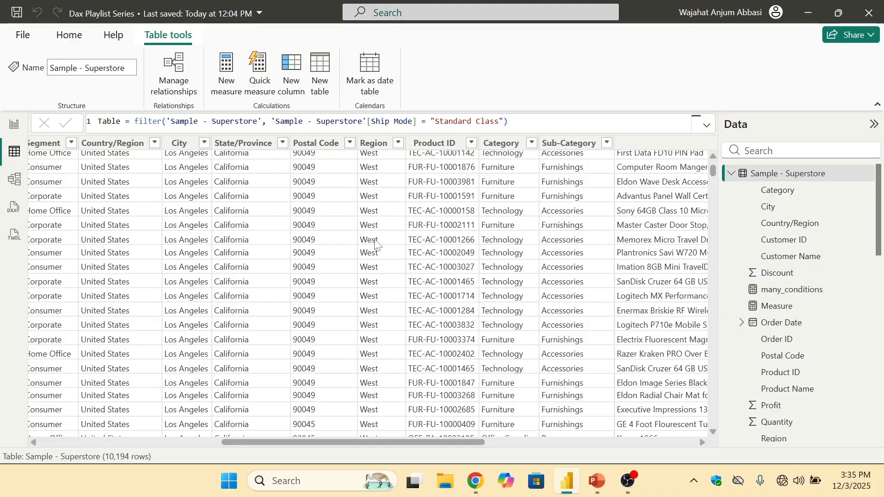
pyautogui.scroll(5, 376, 219)
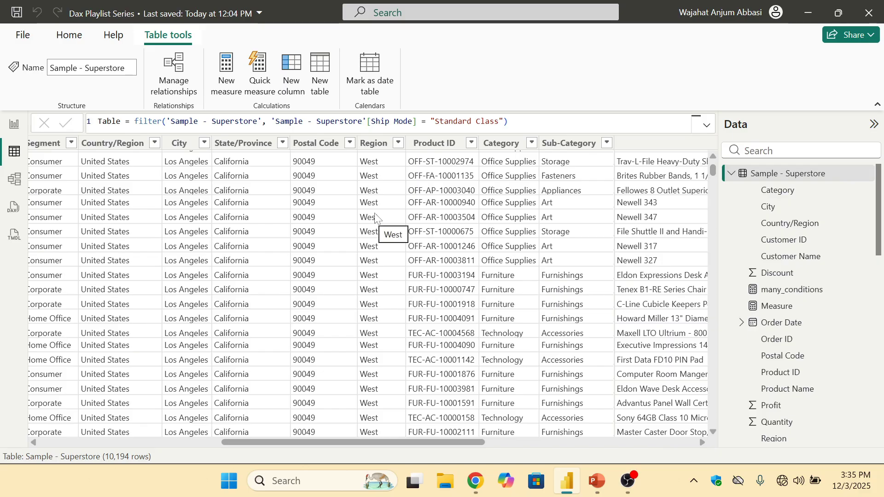
pyautogui.scroll(-8, 374, 221)
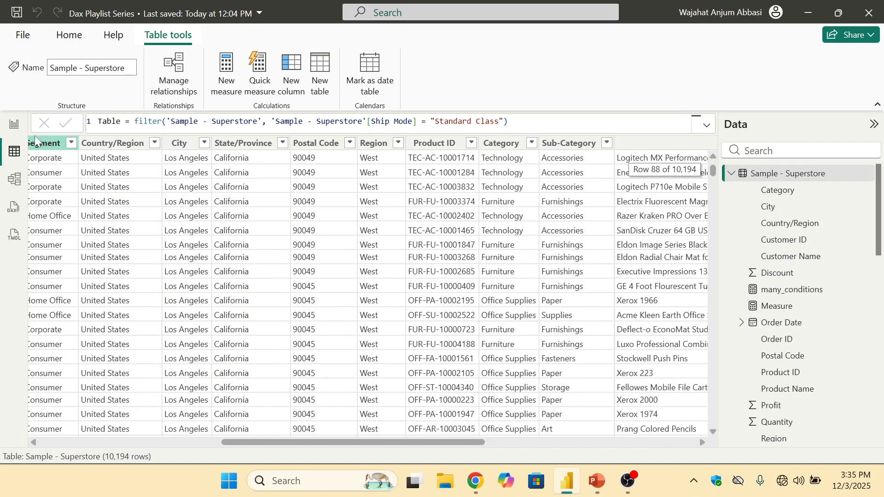
# Step: Create a new measure named total_sales two_region in the Sample - Superstore table, starting its formula with the CALCULATE function
pyautogui.click(15, 124)
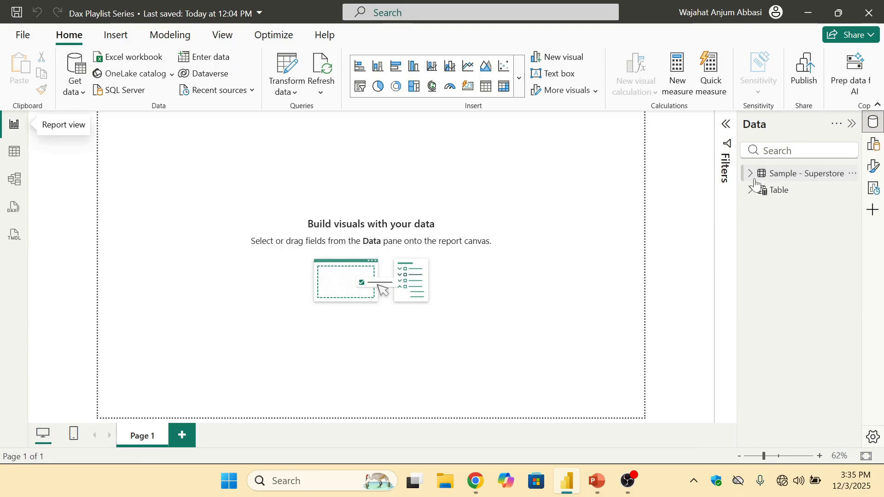
pyautogui.click(754, 176)
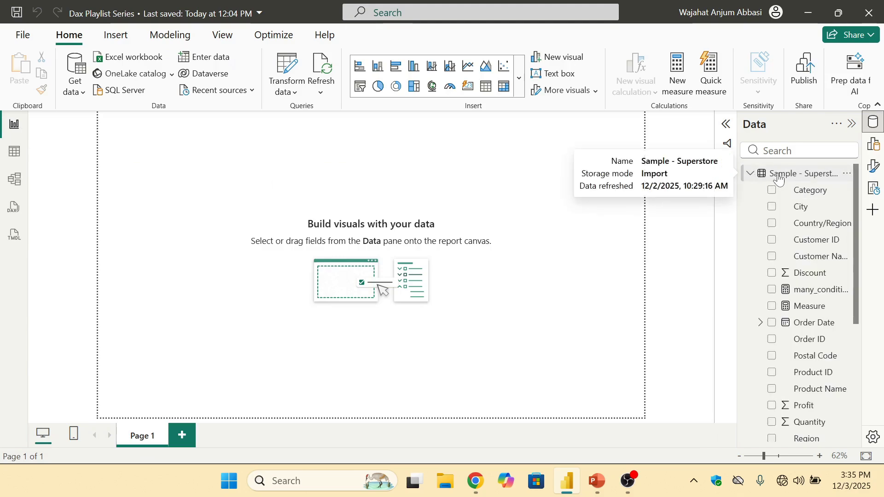
pyautogui.rightClick(762, 181)
pyautogui.click(691, 194)
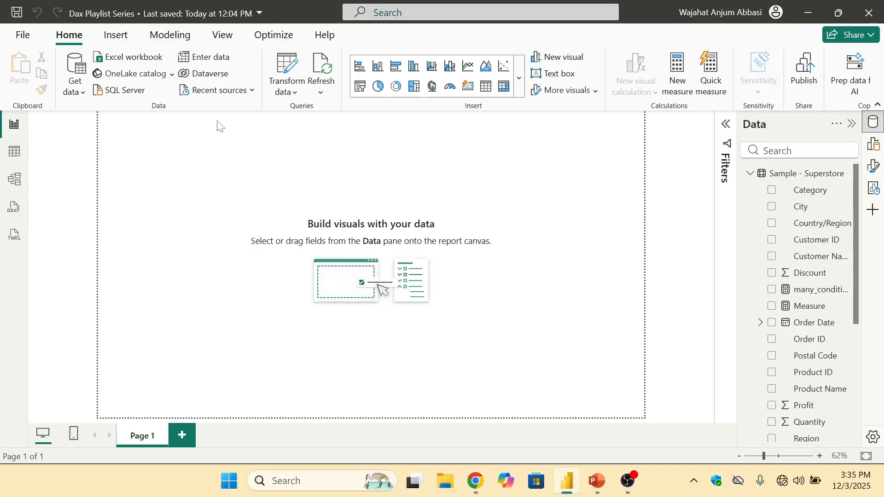
pyautogui.press('BackSpace')
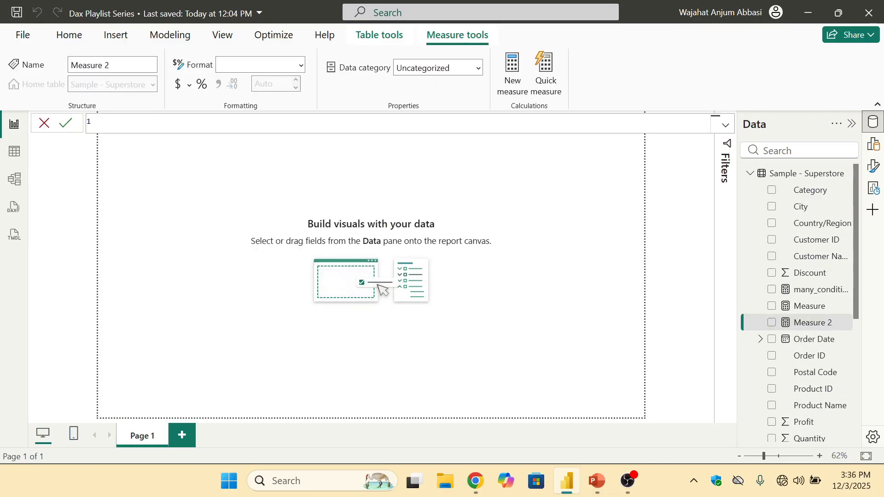
pyautogui.write('total_sales two_region = cal')
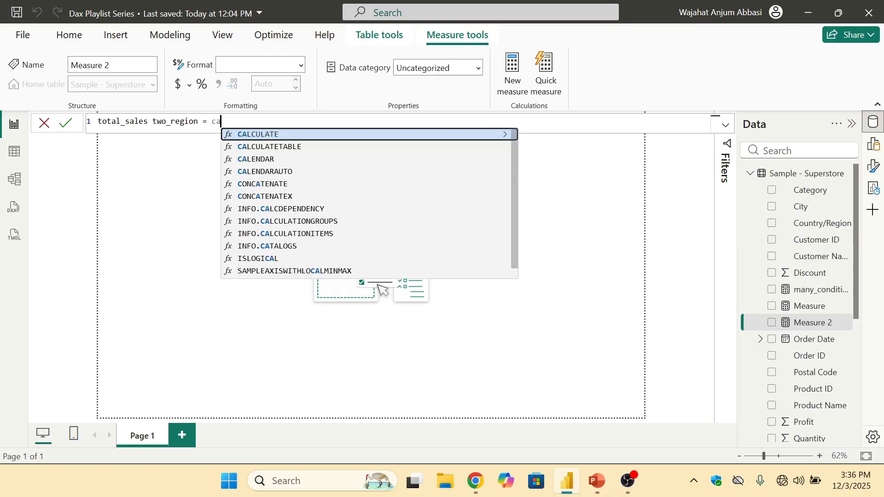
pyautogui.press('Tab')
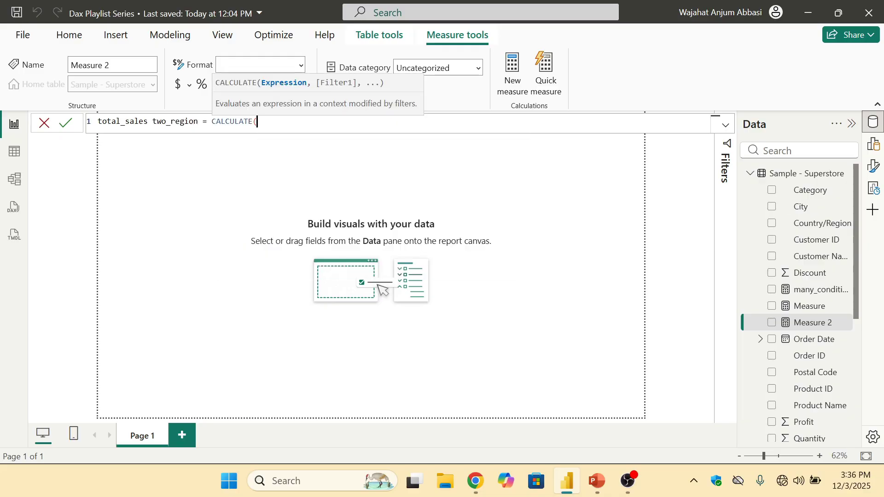
# Step: Enter the [total_sales] measure as the CALCULATE expression, followed by a comma for the filter argument
pyautogui.write('total')
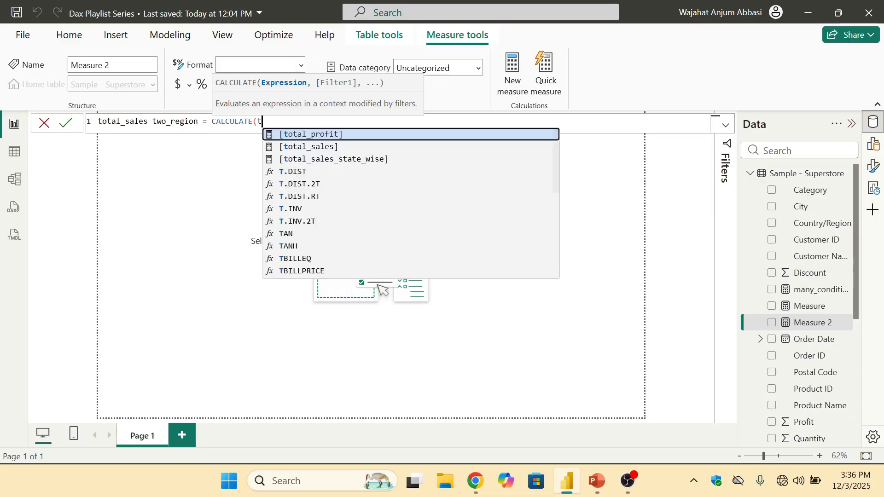
pyautogui.press('Down')
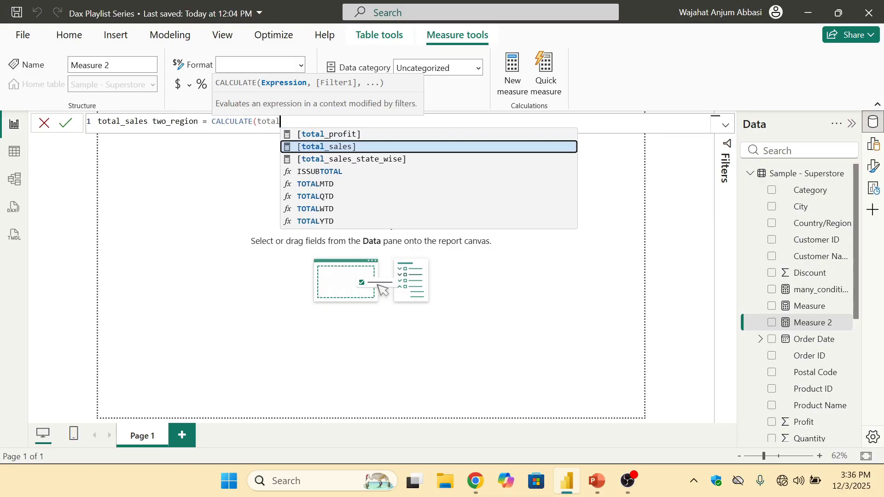
pyautogui.press('Tab')
pyautogui.write(',')
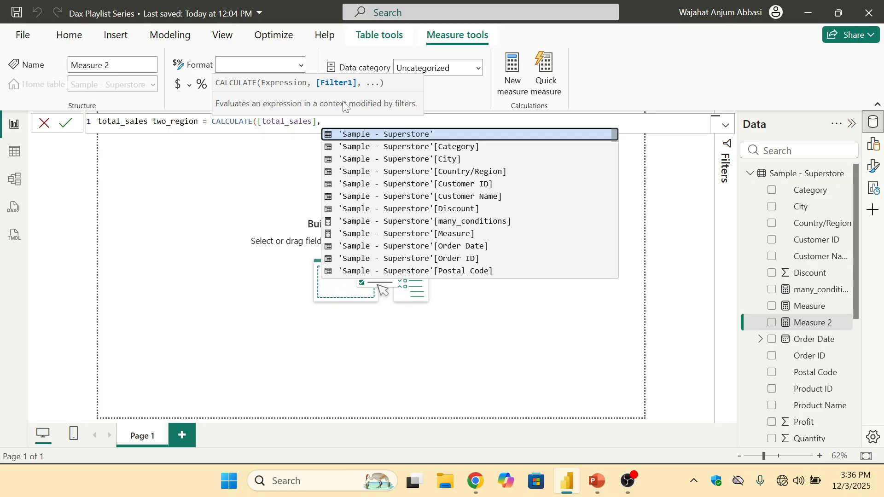
pyautogui.press('Down')
pyautogui.press('Up')
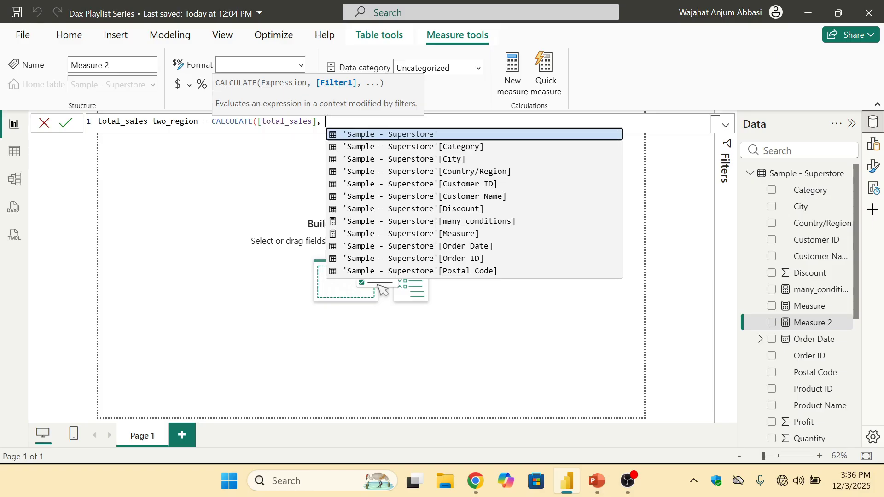
# Step: Add a FILTER function as the CALCULATE filter, with 'Sample - Superstore' as its table argument
pyautogui.write('filt')
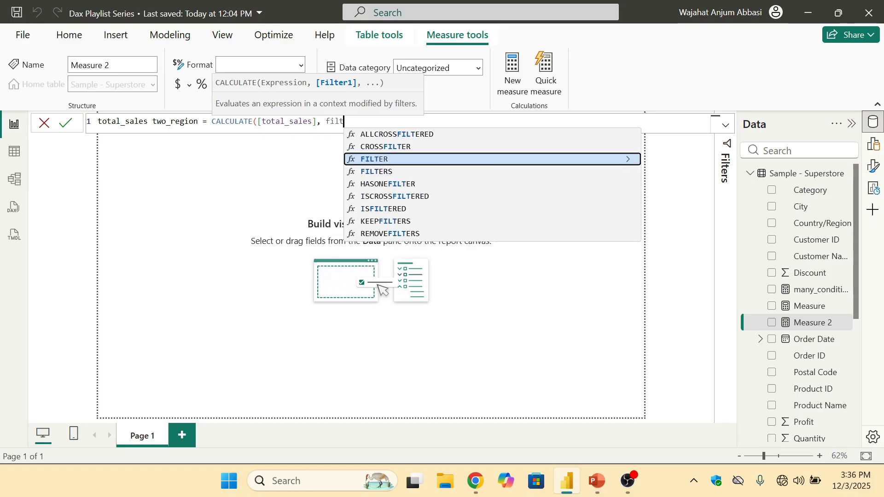
pyautogui.write('er(')
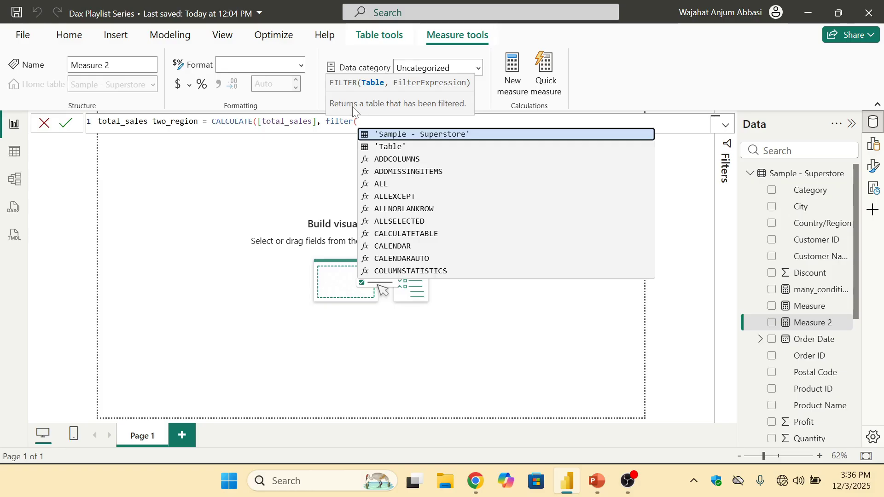
pyautogui.write('sam')
pyautogui.press('Tab')
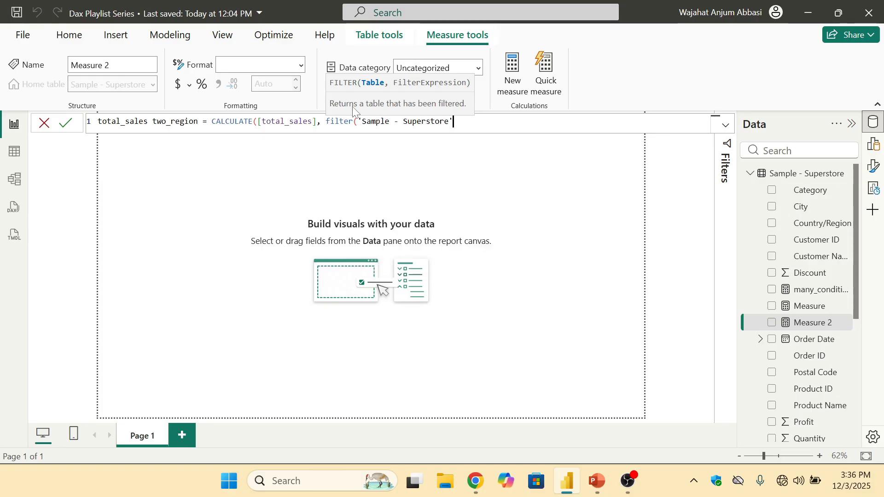
pyautogui.write(',')
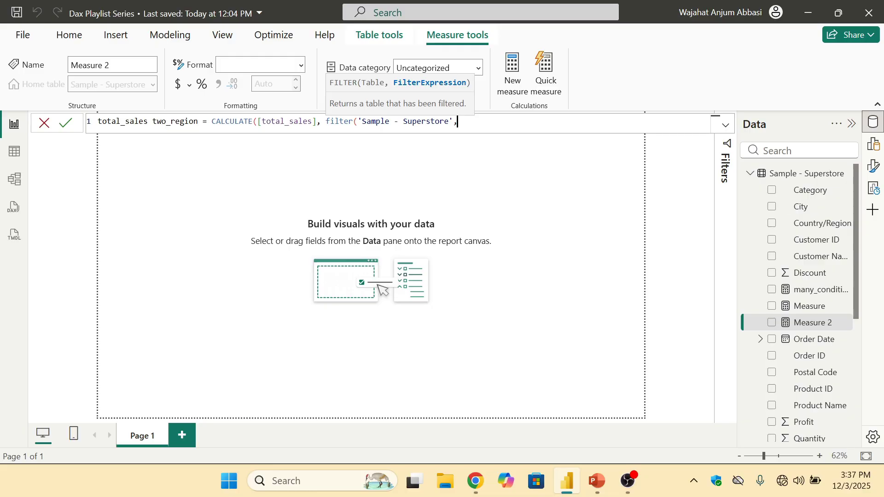
# Step: Enter the first filter condition 'Sample - Superstore'[Region] = "West", followed by the OR operator ||
pyautogui.write('regio')
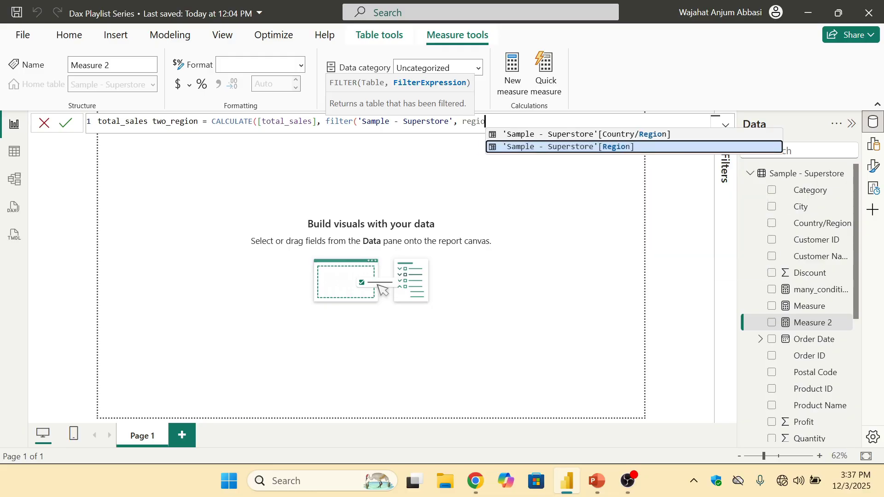
pyautogui.press('Tab')
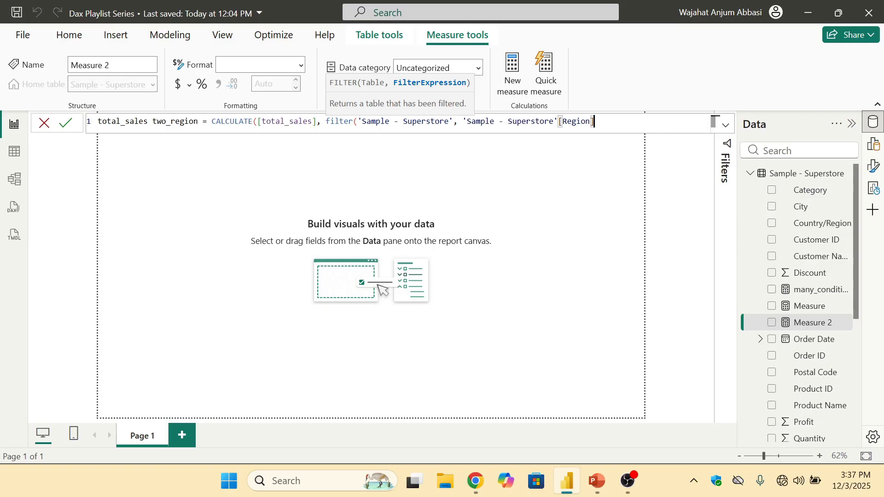
pyautogui.write('= "West" ||')
pyautogui.doubleClick(645, 122)
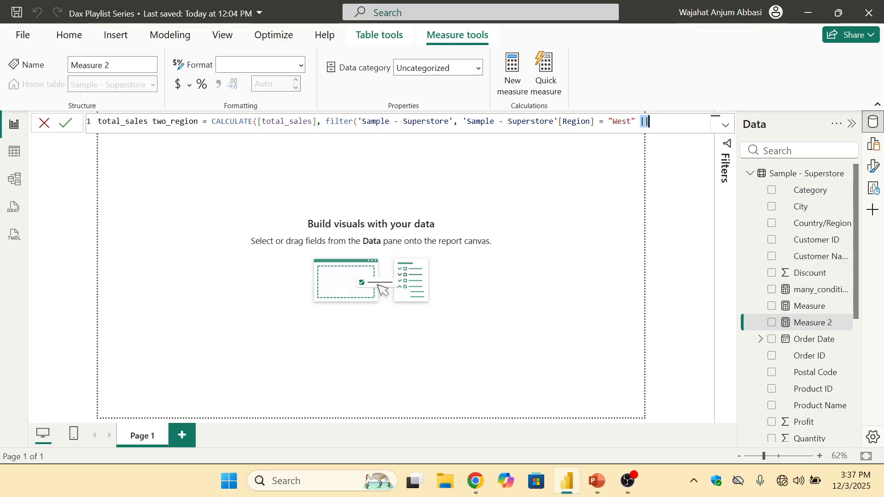
pyautogui.press('Right')
# Step: Add the second condition 'Sample - Superstore'[Region] = "South" and close both the FILTER and CALCULATE functions
pyautogui.write('regio ')
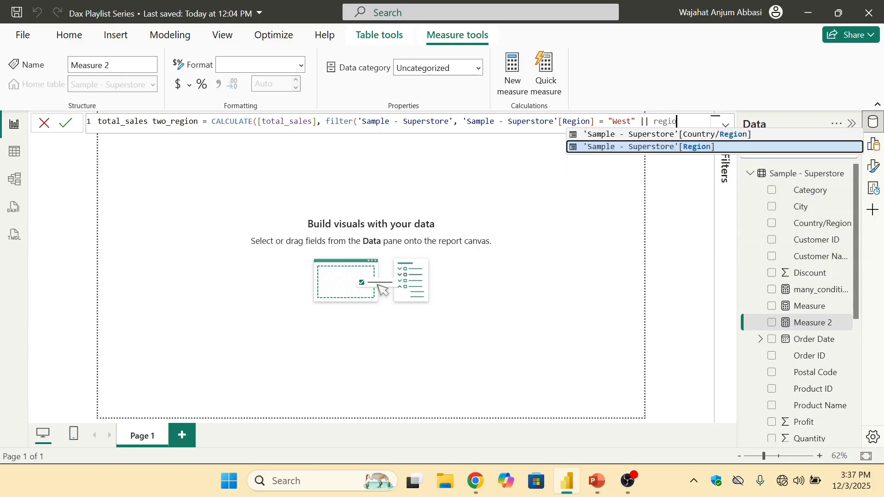
pyautogui.write('n')
pyautogui.press('BackSpace')
pyautogui.press('Tab')
pyautogui.write('= ')
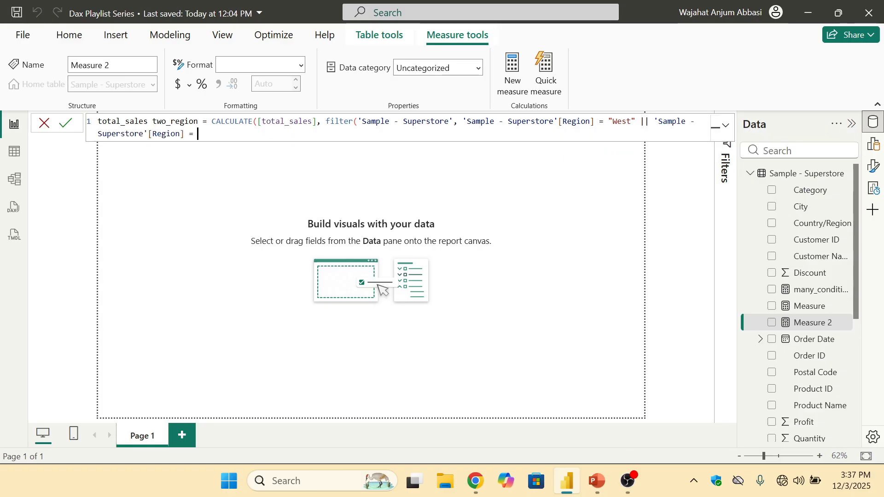
pyautogui.write('"Sout')
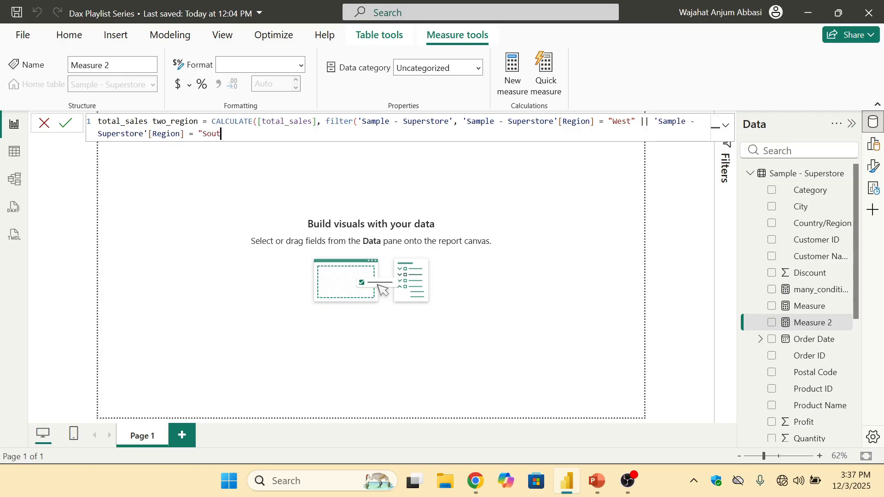
pyautogui.write('h"')
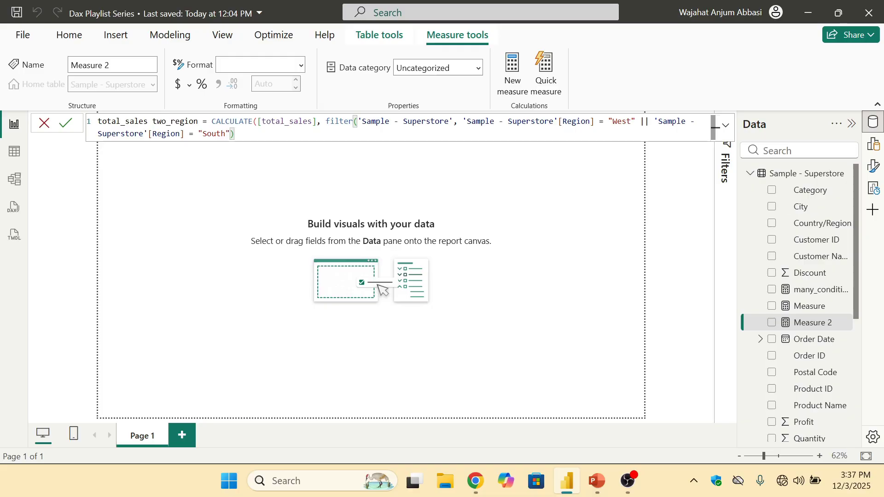
pyautogui.write('))')
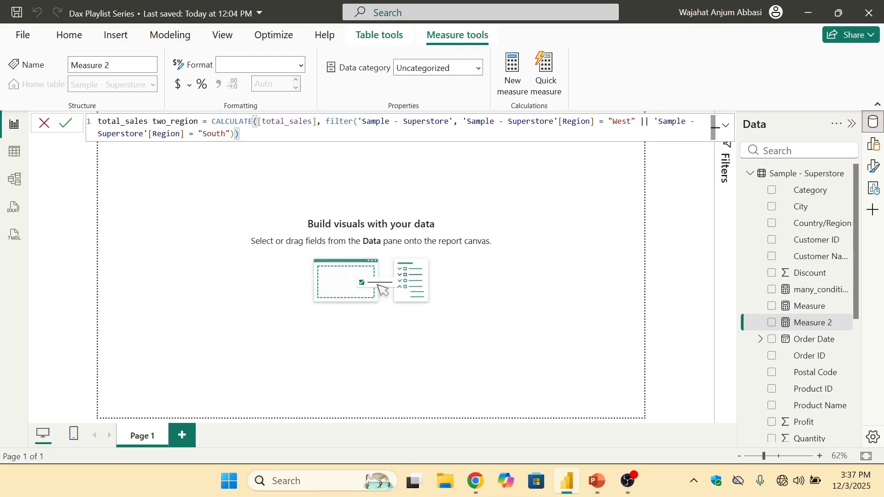
# Step: Review the || operator between the two Region conditions, and commit the total_sales two_region measure
pyautogui.click(647, 122)
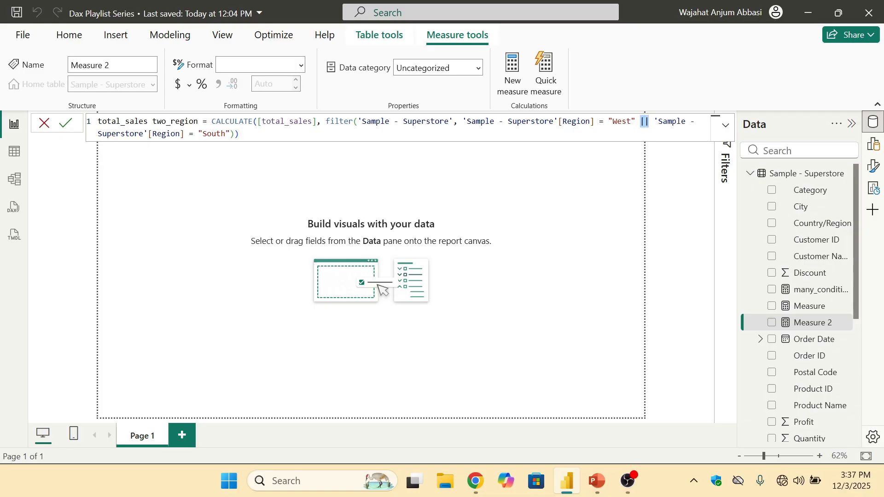
pyautogui.click(640, 122)
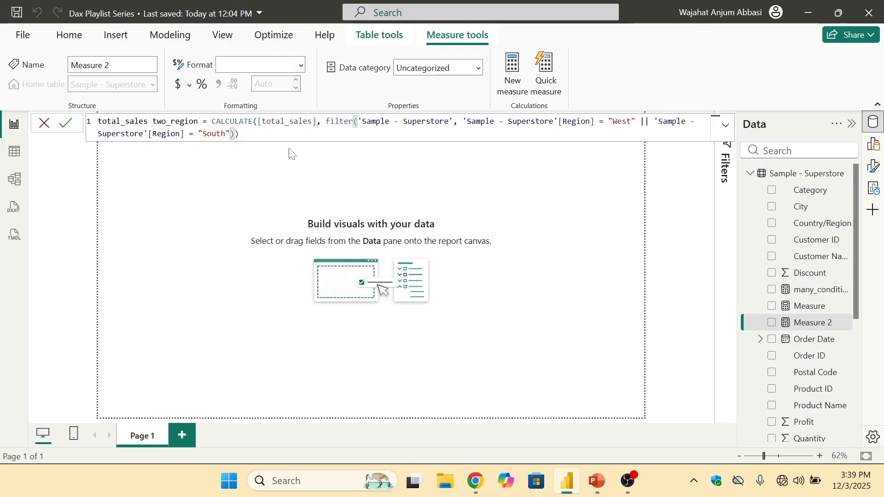
pyautogui.click(239, 134)
pyautogui.press('Return')
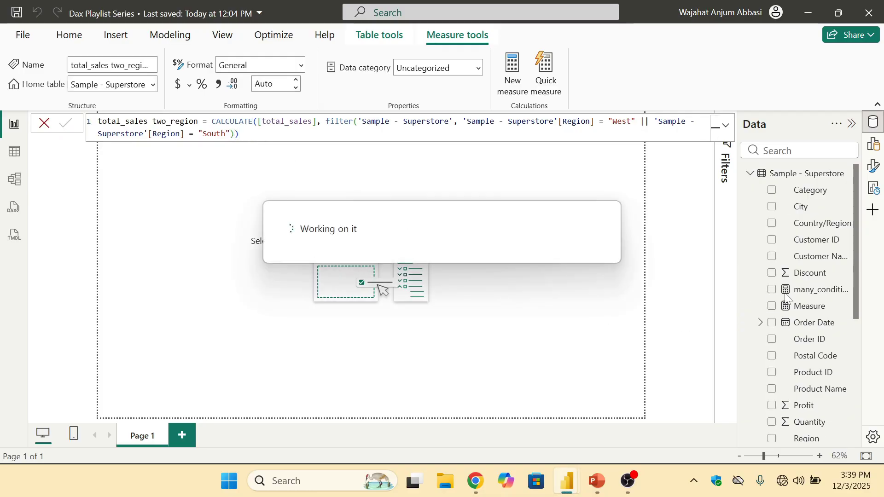
# Step: Show the total_sales two_region measure in a card visual on the report canvas, and review its formula
pyautogui.moveTo(816, 297)
pyautogui.mouseDown()
pyautogui.moveTo(468, 296)
pyautogui.moveTo(657, 316)
pyautogui.moveTo(815, 304)
pyautogui.mouseUp()
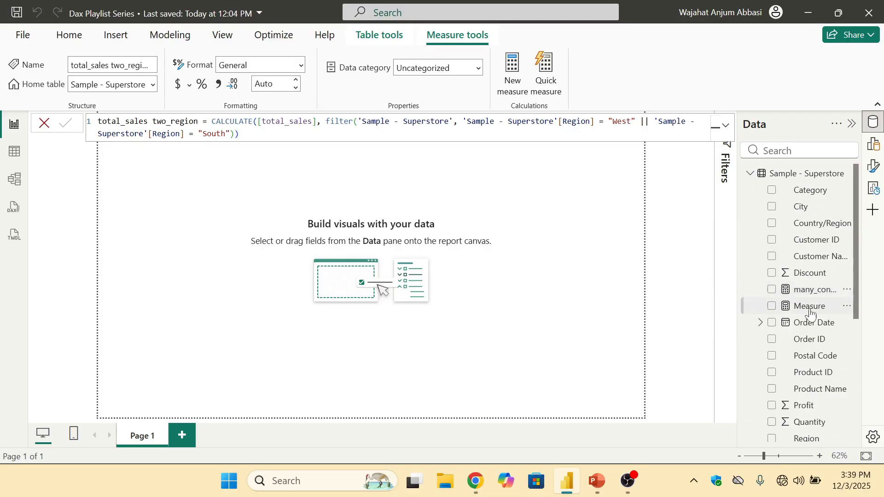
pyautogui.scroll(-5, 813, 322)
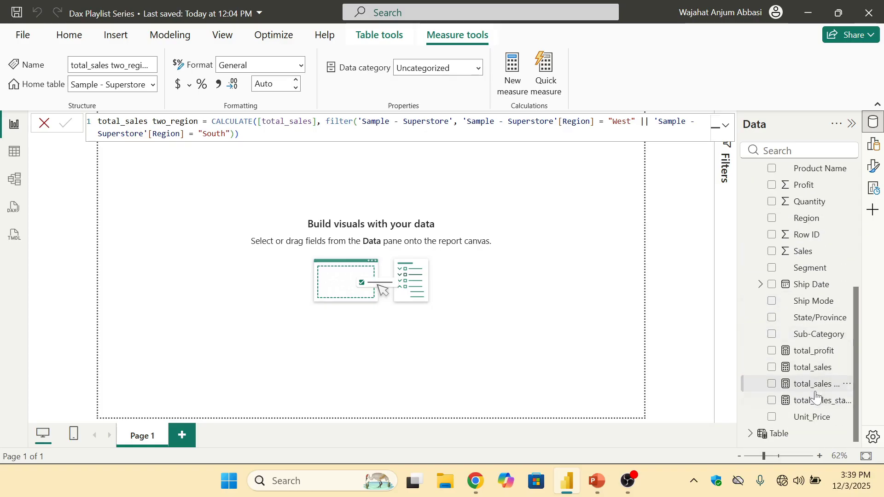
pyautogui.moveTo(827, 402); pyautogui.dragTo(279, 217)
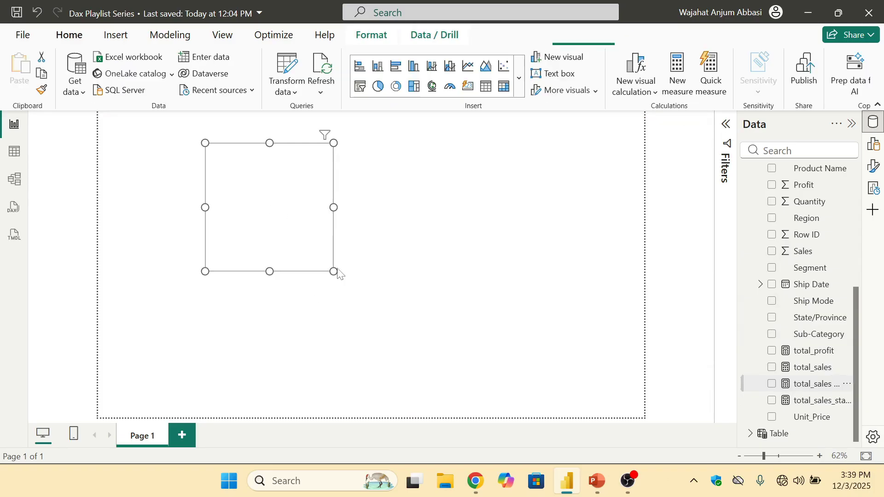
pyautogui.click(352, 234)
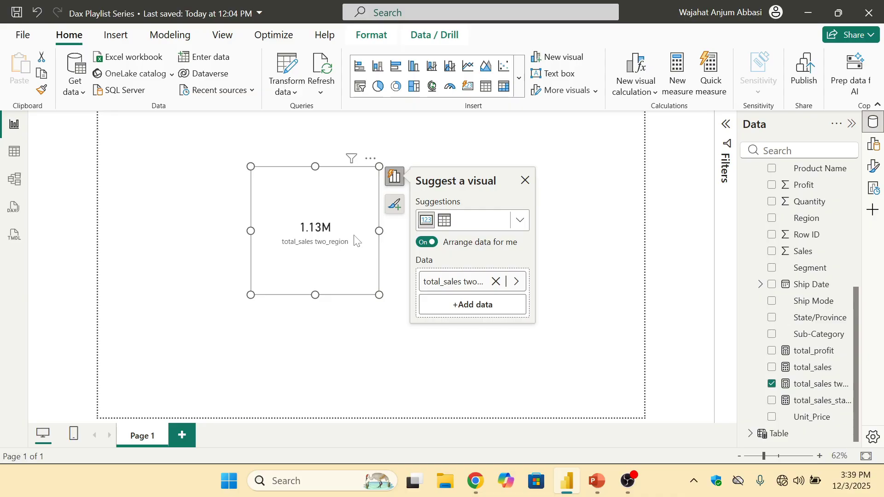
pyautogui.click(813, 384)
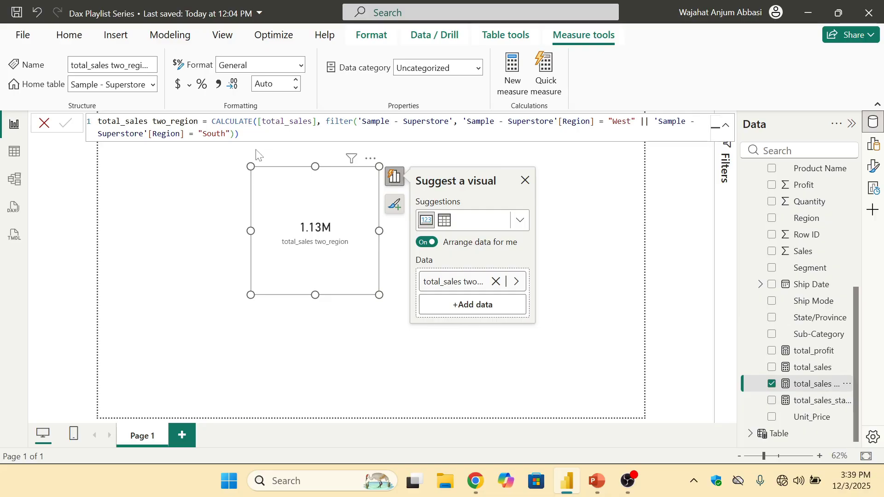
pyautogui.click(193, 196)
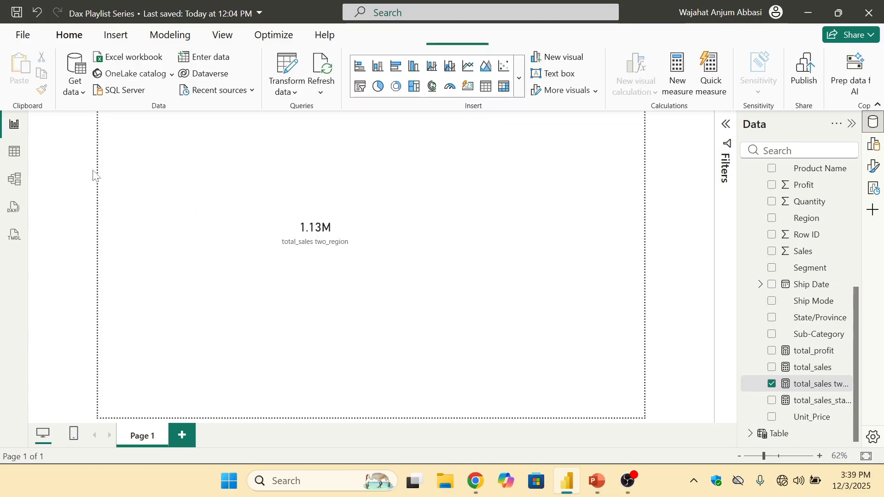
# Step: Open the Sample - Superstore table data and examine the values in its Sales column
pyautogui.click(14, 151)
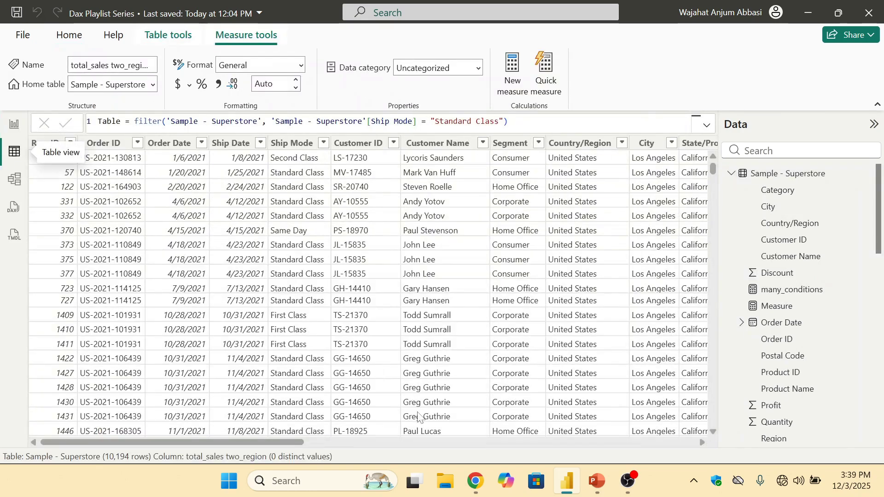
pyautogui.moveTo(235, 436); pyautogui.dragTo(469, 418)
pyautogui.hscroll(10, 468, 418)
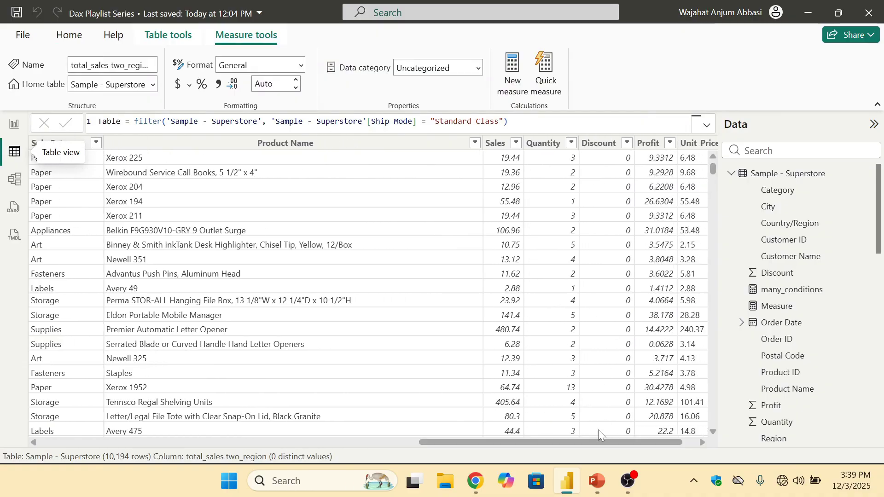
pyautogui.hscroll(1, 581, 445)
pyautogui.hscroll(2, 584, 449)
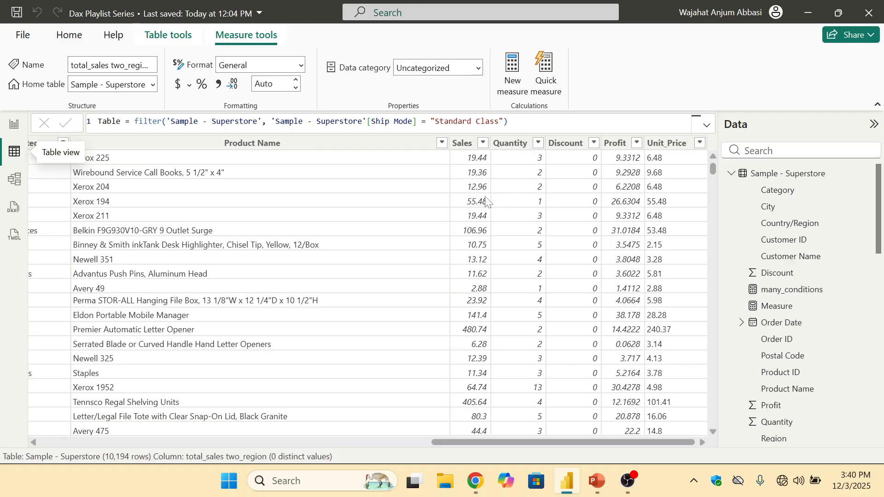
pyautogui.click(470, 172)
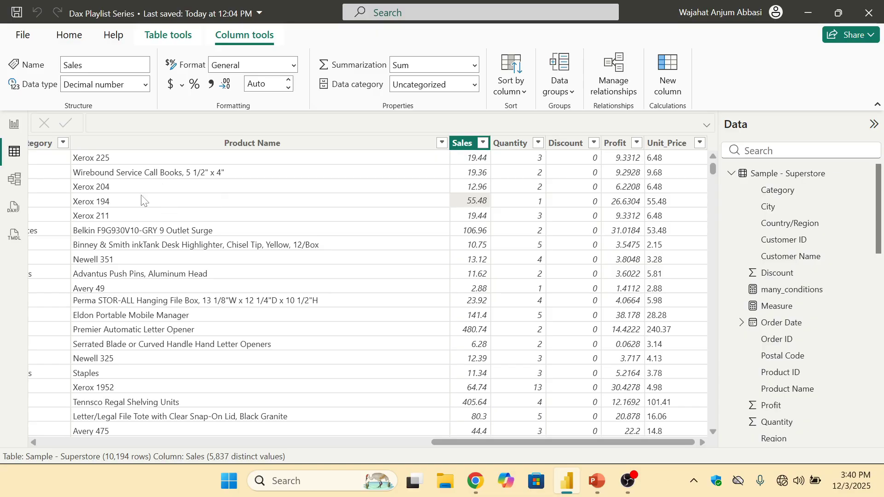
# Step: Return to the report canvas and create a new measure named average_sales in the Sample - Superstore table
pyautogui.click(13, 123)
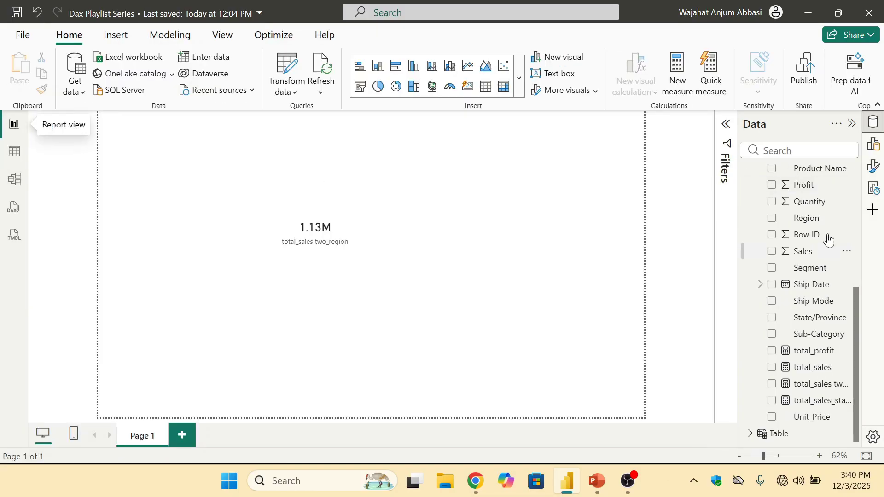
pyautogui.scroll(1, 780, 194)
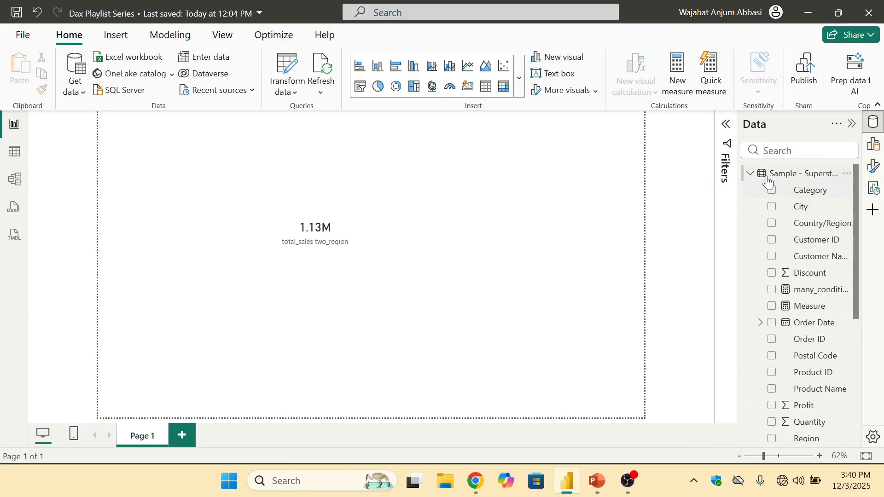
pyautogui.rightClick(758, 183)
pyautogui.press('Escape')
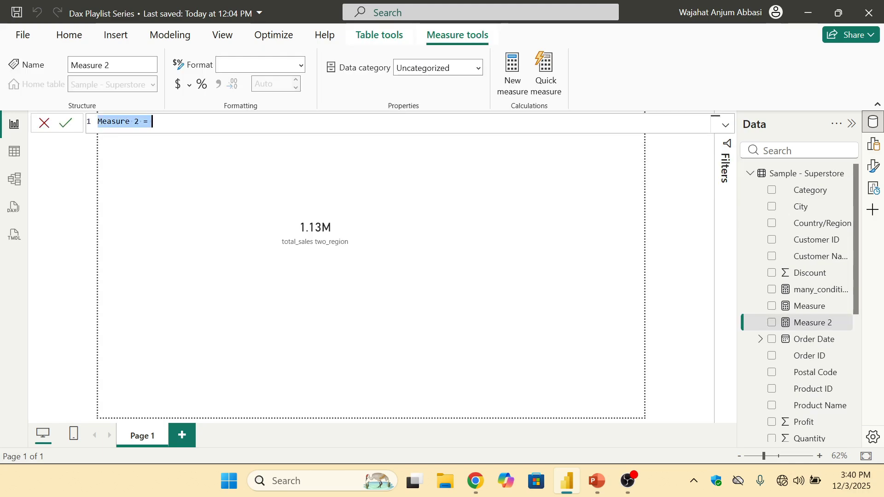
pyautogui.write('aver')
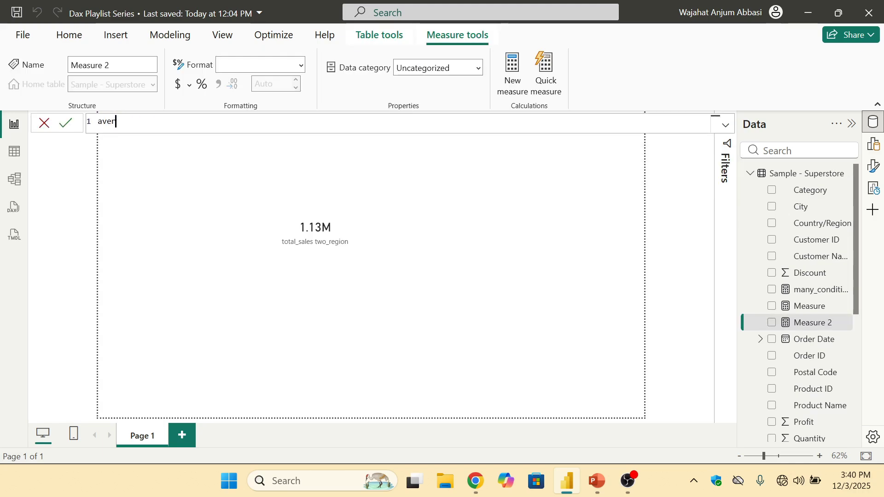
pyautogui.write('age_sales_')
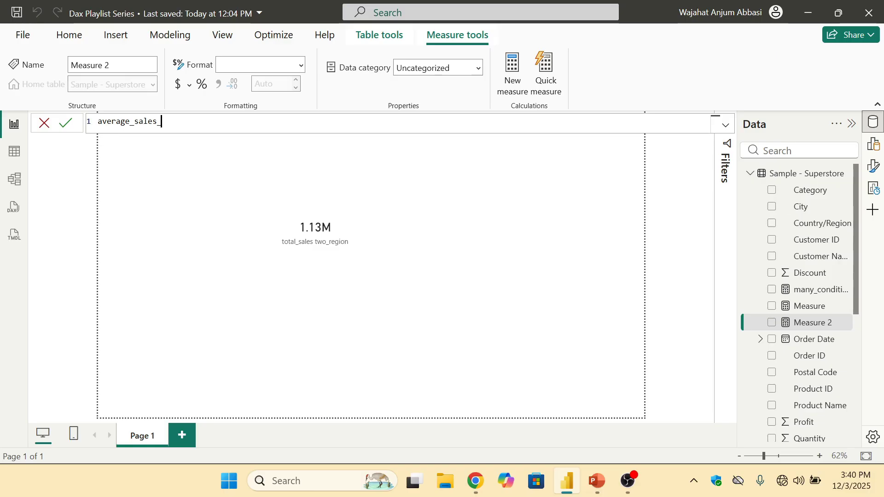
pyautogui.press('BackSpace')
# Step: Begin the average_sales formula with the CALCULATE function
pyautogui.write('=  caluc')
pyautogui.press('BackSpace')
pyautogui.write('cula')
pyautogui.press('BackSpace')
pyautogui.press('BackSpace')
pyautogui.press('BackSpace')
pyautogui.press('BackSpace')
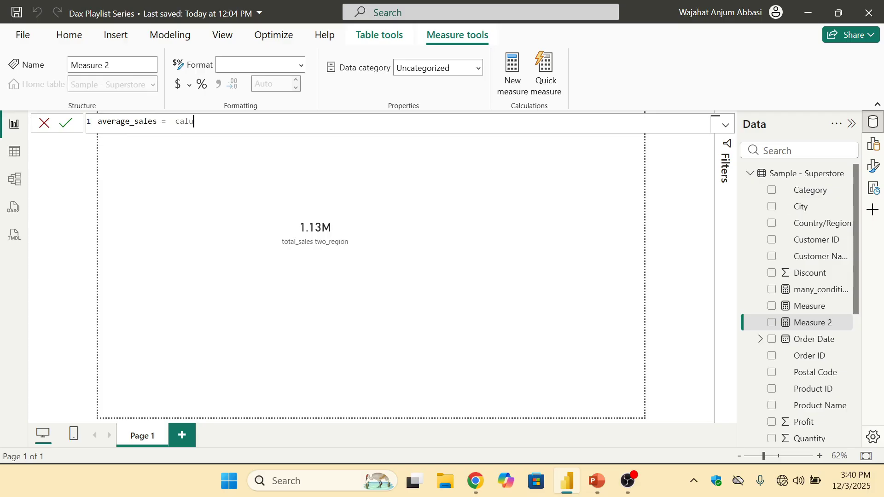
pyautogui.write('c')
pyautogui.press('Tab')
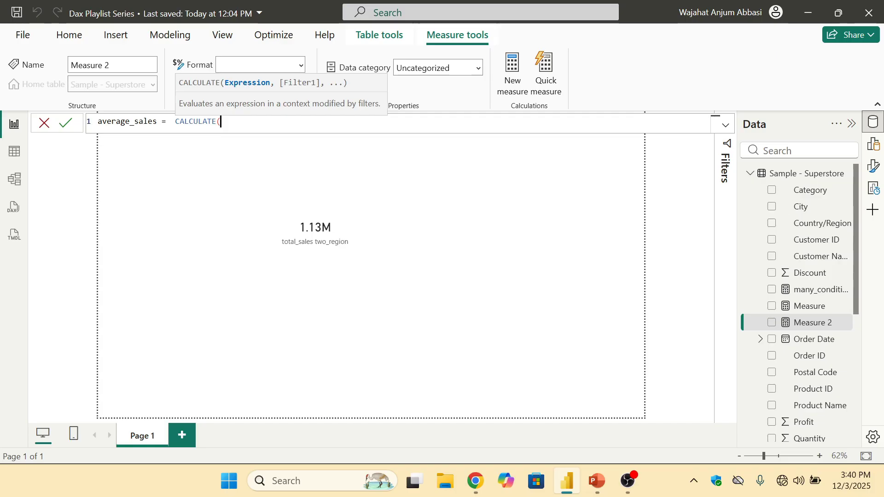
# Step: Supply the [total_sales] measure as the expression argument of CALCULATE
pyautogui.write('a')
pyautogui.press('BackSpace')
pyautogui.write('total')
pyautogui.press('Down')
pyautogui.press('Down')
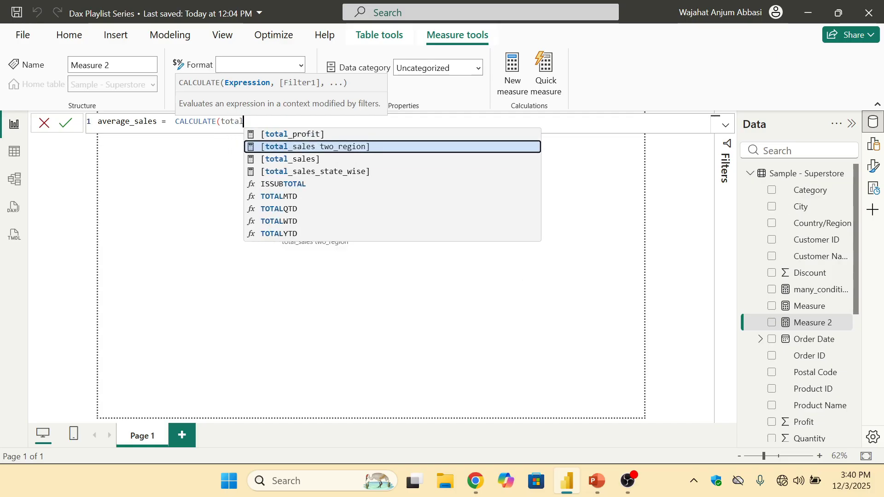
pyautogui.press('Tab')
pyautogui.write(', ')
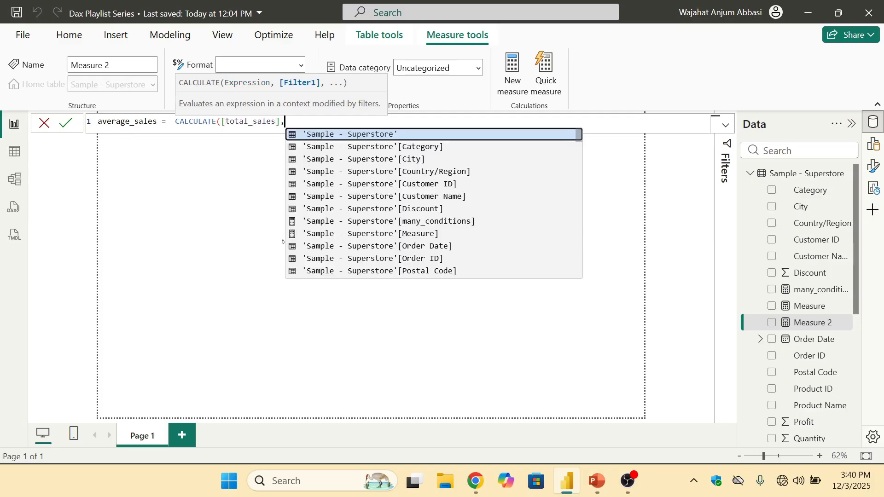
# Step: Add a FILTER function over the 'Sample - Superstore' table as the filter argument of CALCULATE
pyautogui.write('fi')
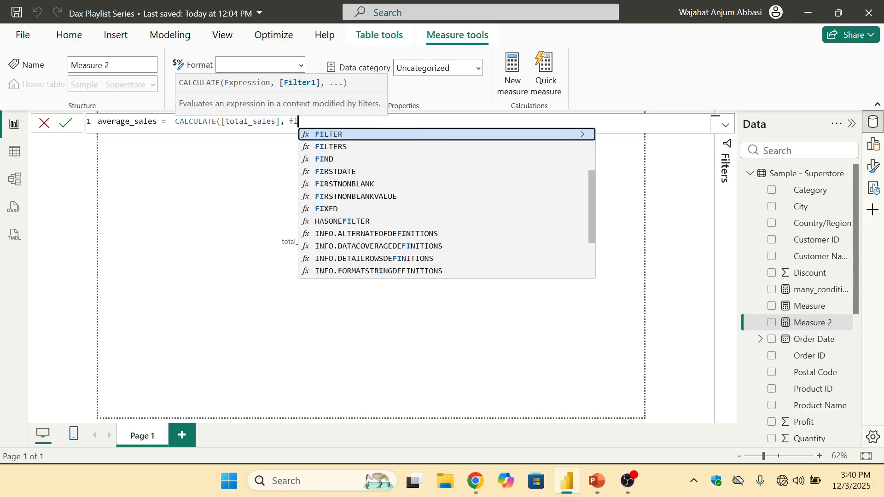
pyautogui.write('lter(')
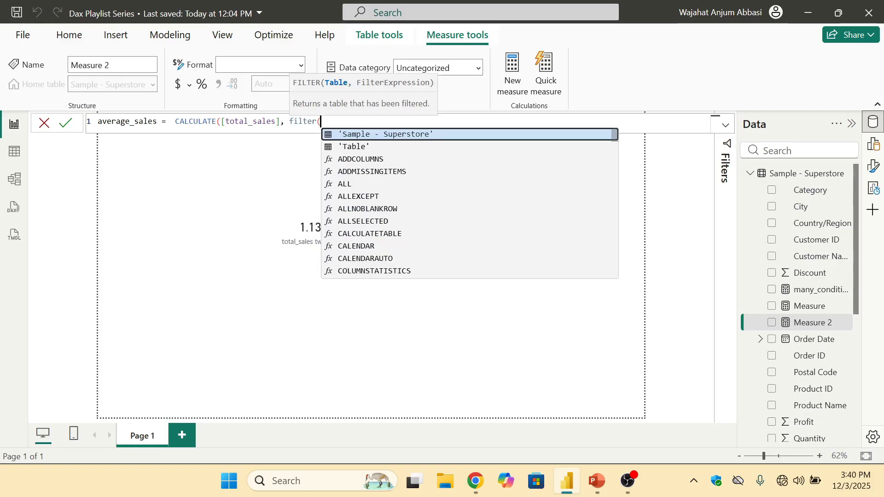
pyautogui.write('sa')
pyautogui.press('Tab')
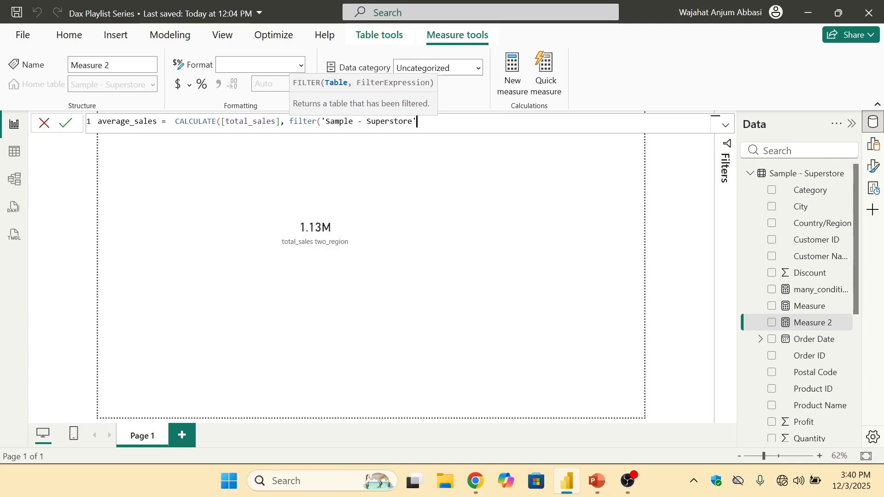
pyautogui.write(', ')
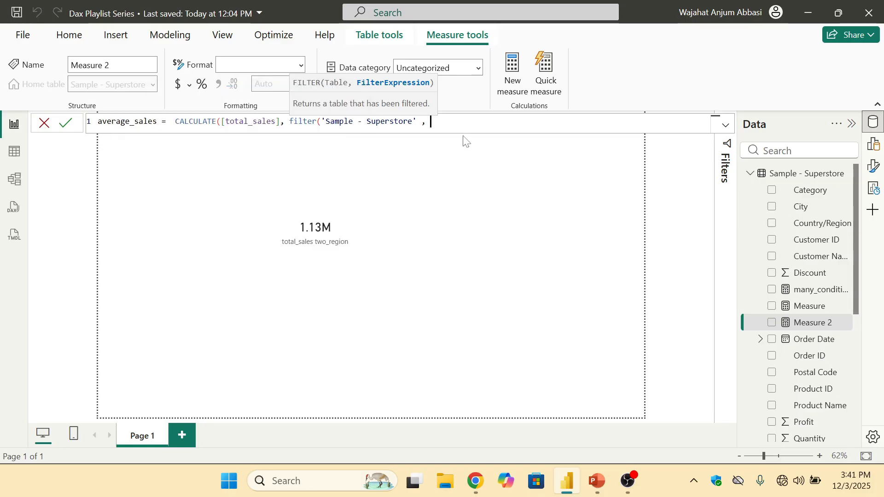
# Step: Begin the FILTER condition with 'Sample - Superstore'[Sales] and a greater-than operator
pyautogui.write('sa.')
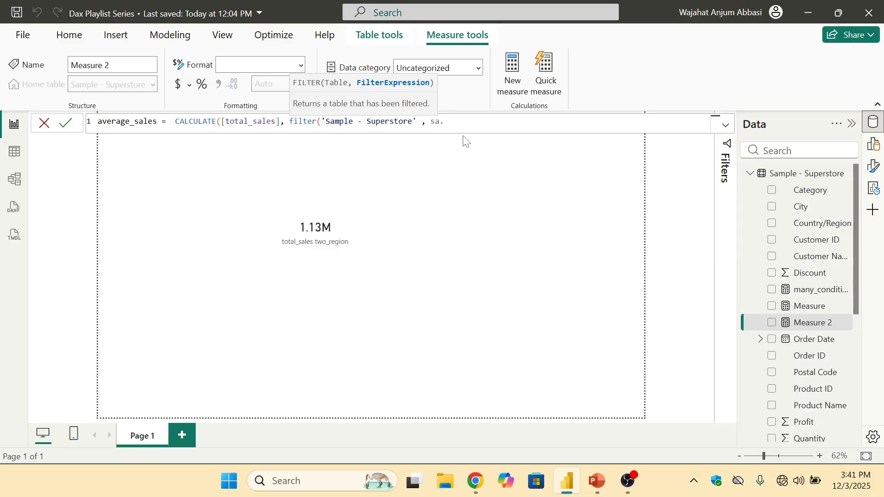
pyautogui.press('BackSpace')
pyautogui.write('les')
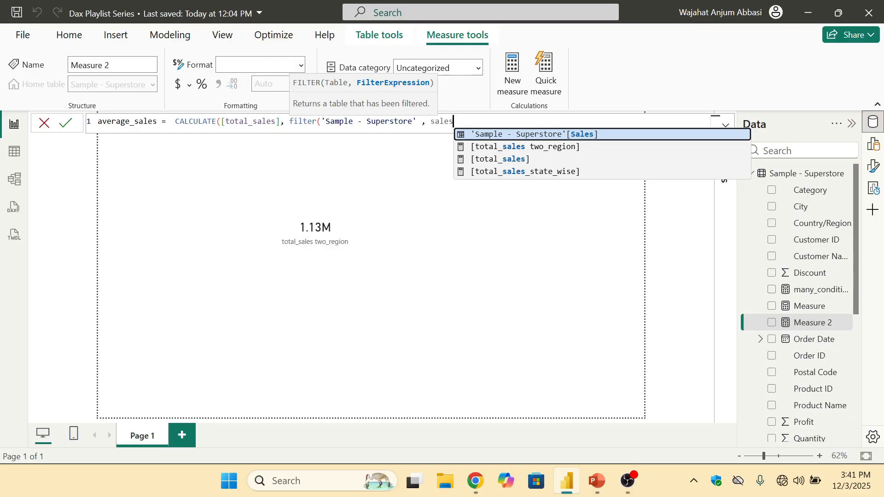
pyautogui.press('Tab')
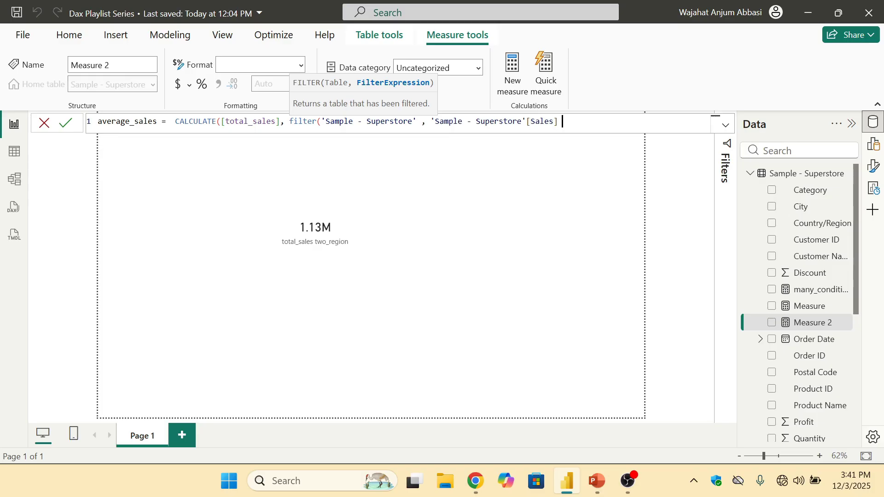
pyautogui.write('> ')
# Step: Complete the comparison with the AVERAGE function applied to 'Sample - Superstore'[Sales]
pyautogui.write('av')
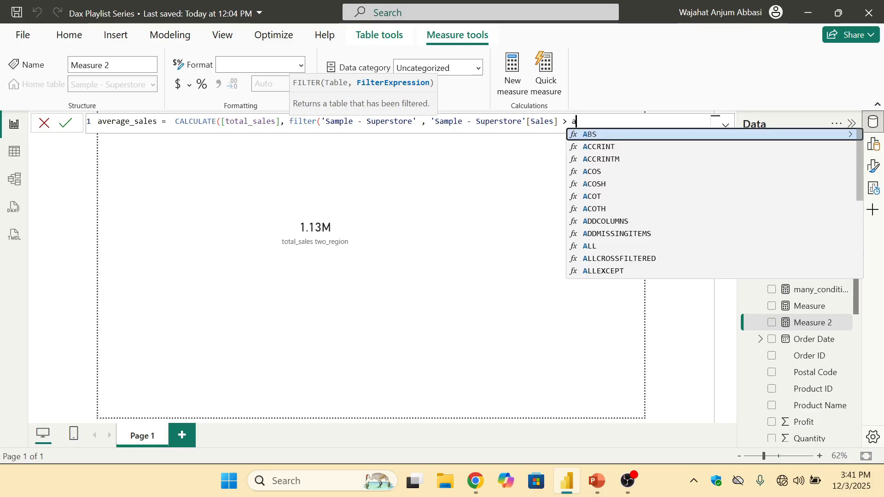
pyautogui.write('erage')
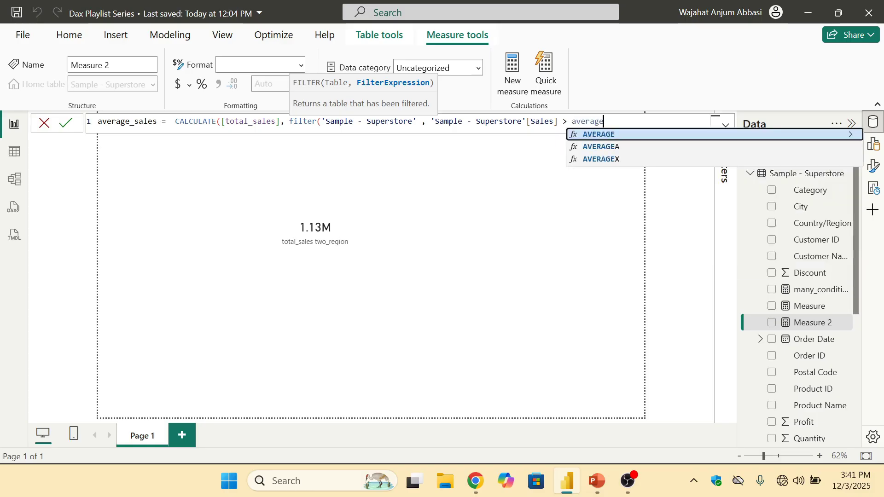
pyautogui.write('(')
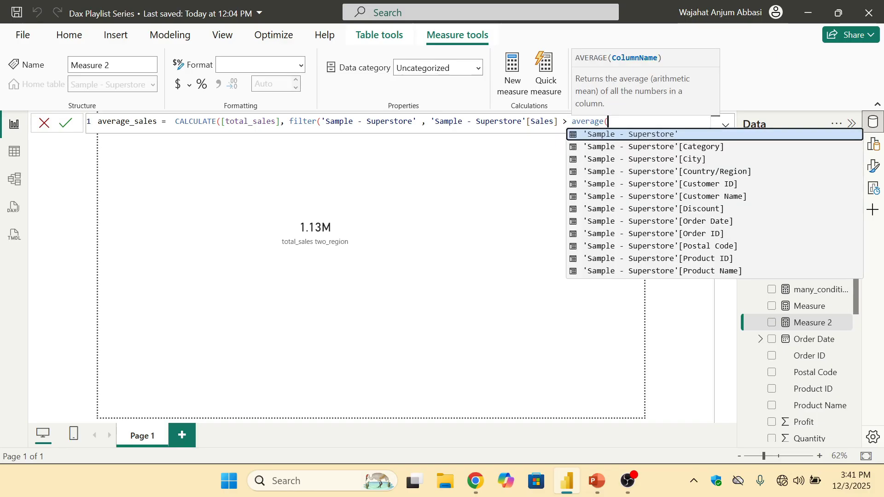
pyautogui.write('sale')
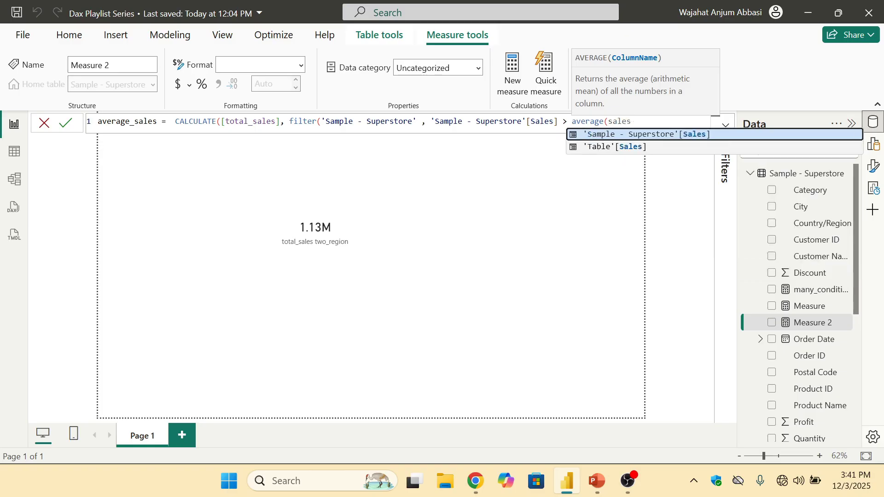
pyautogui.write('s')
pyautogui.press('Tab')
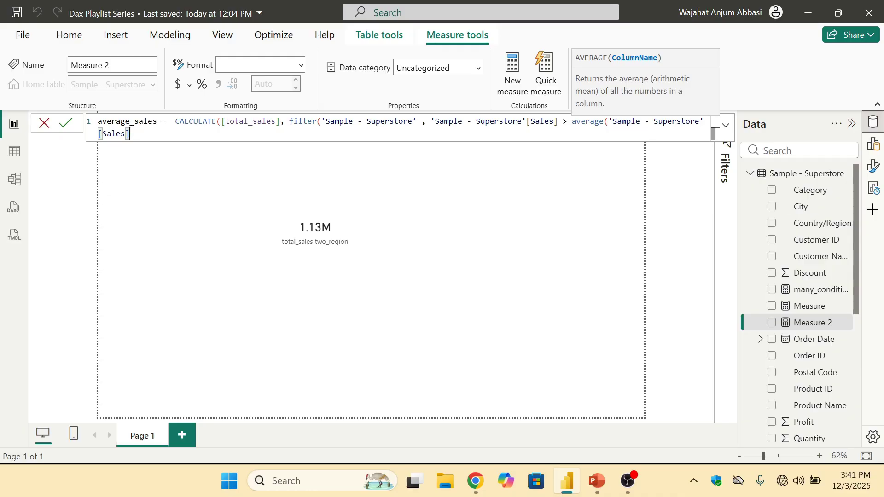
pyautogui.write(')')
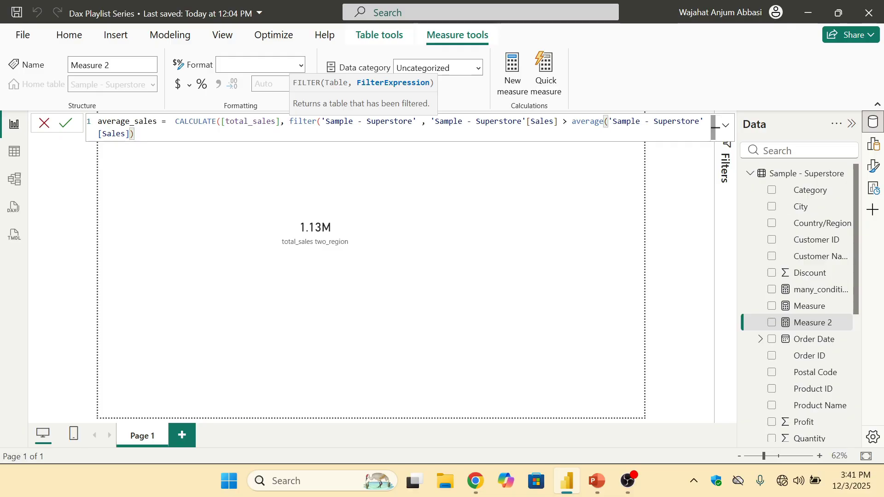
# Step: Close both the FILTER and CALCULATE functions, review the formula, and commit the average_sales measure
pyautogui.click(540, 121)
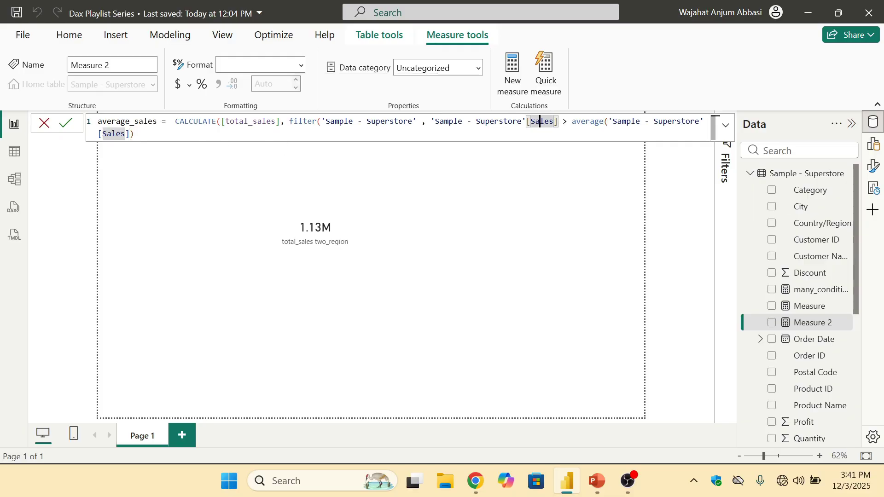
pyautogui.click(134, 134)
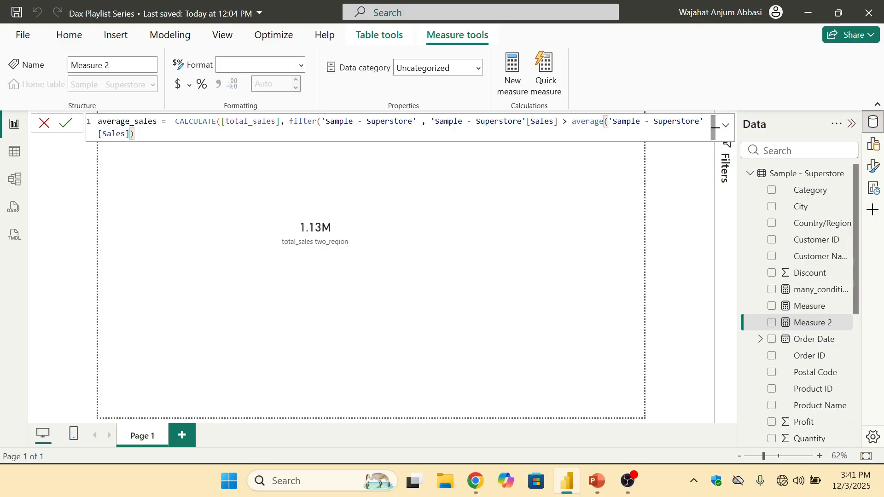
pyautogui.write('))')
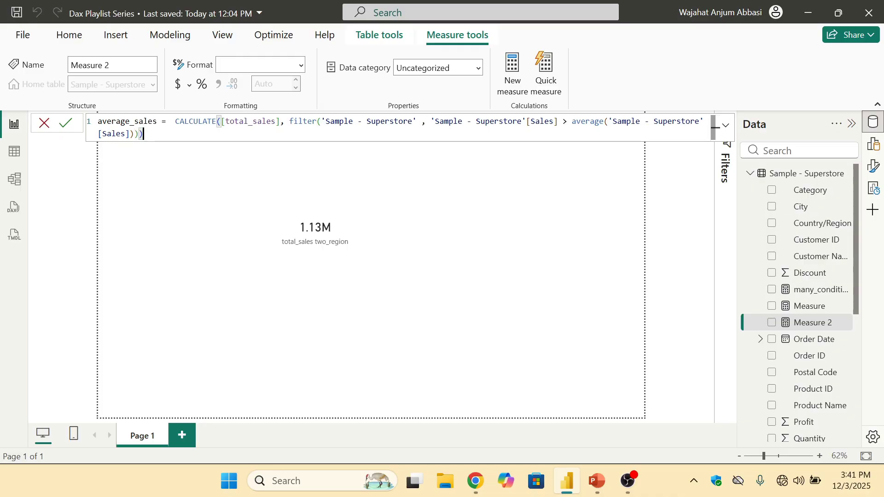
pyautogui.moveTo(180, 121); pyautogui.dragTo(276, 121)
pyautogui.click(65, 124)
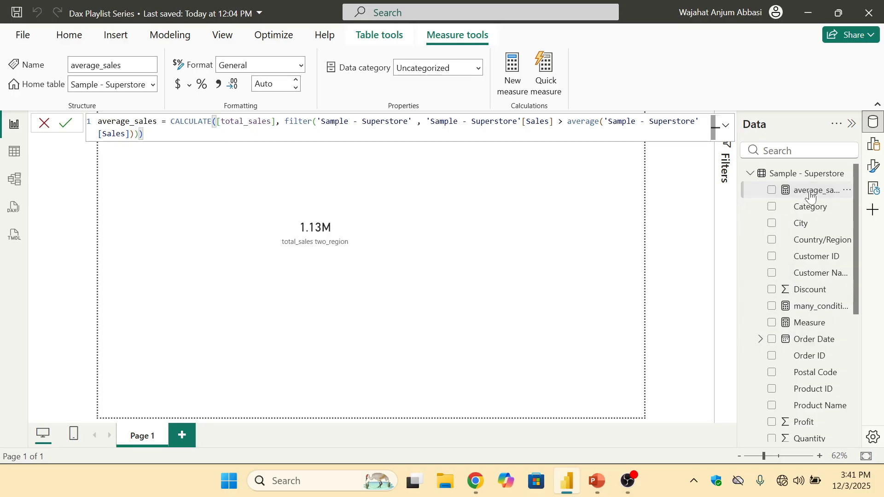
# Step: Show the average_sales measure in a card visual to check its value, and remove that card
pyautogui.moveTo(811, 195); pyautogui.dragTo(517, 272)
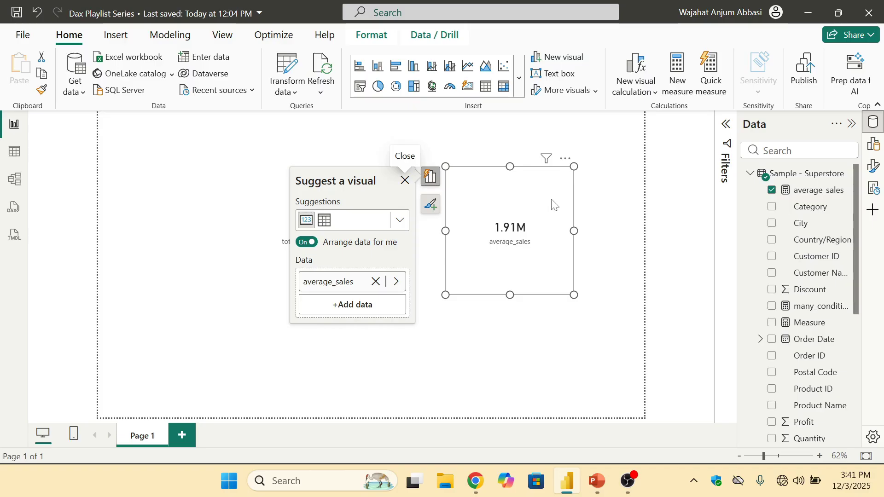
pyautogui.click(565, 162)
pyautogui.click(591, 198)
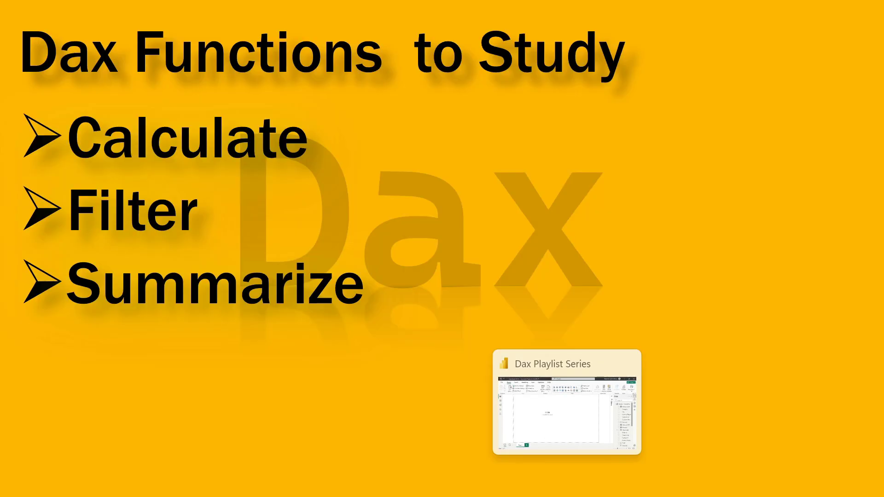
# Step: Switch from the slide show back to the Power BI report and remove the total_sales two_region card from the canvas
pyautogui.click(567, 481)
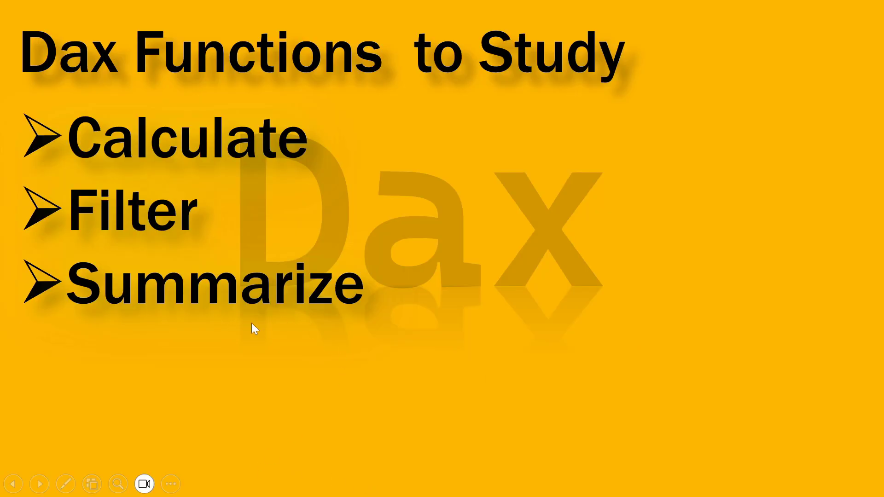
pyautogui.hotkey('alt', 'Tab')
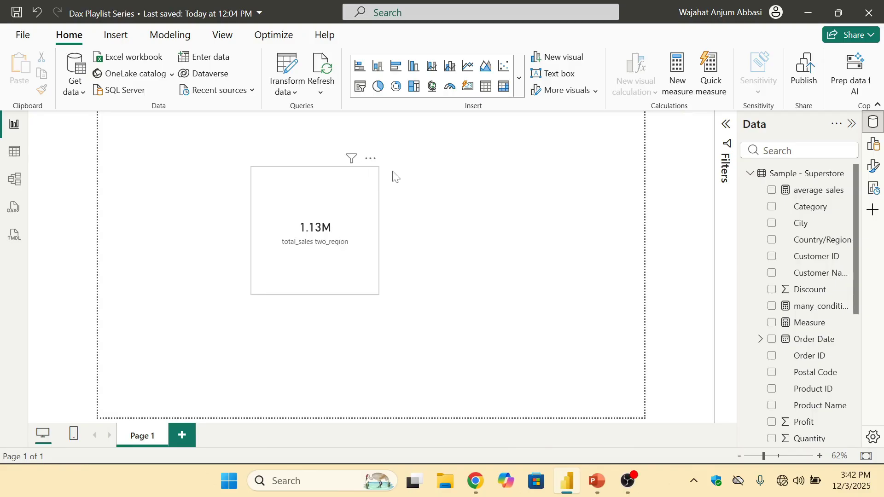
pyautogui.click(374, 161)
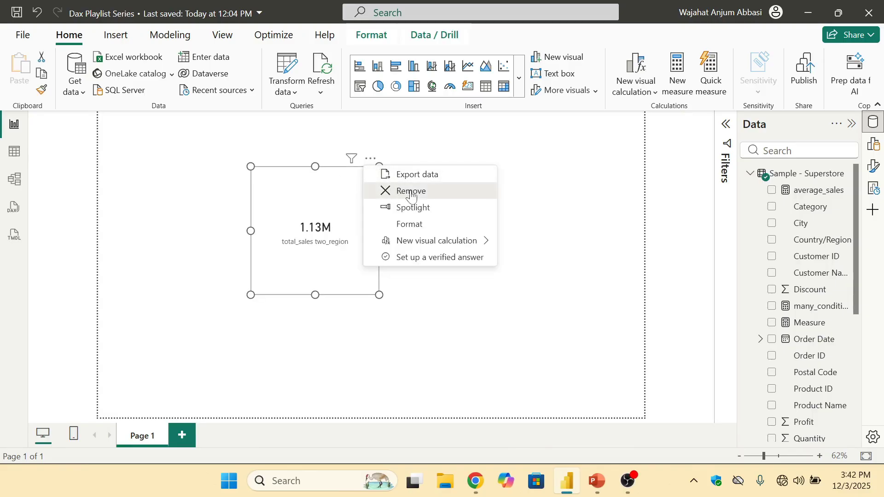
pyautogui.click(389, 191)
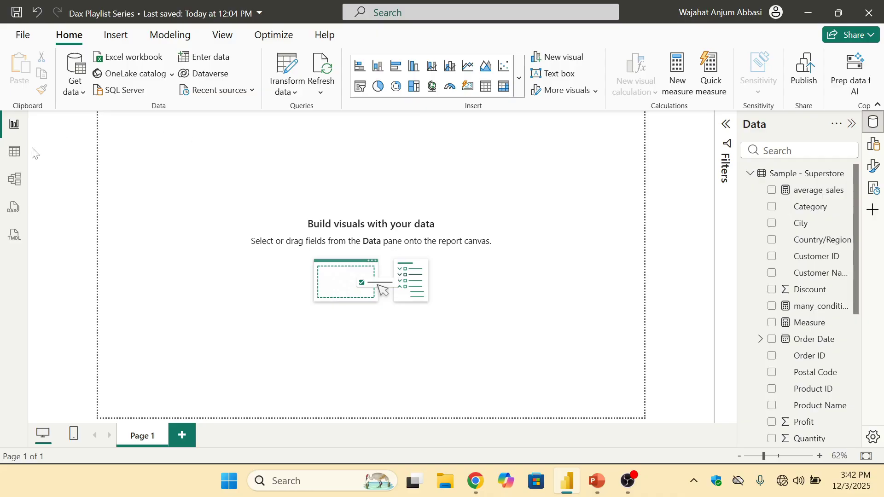
# Step: Open the Sample - Superstore table data and look through its list of fields
pyautogui.click(14, 151)
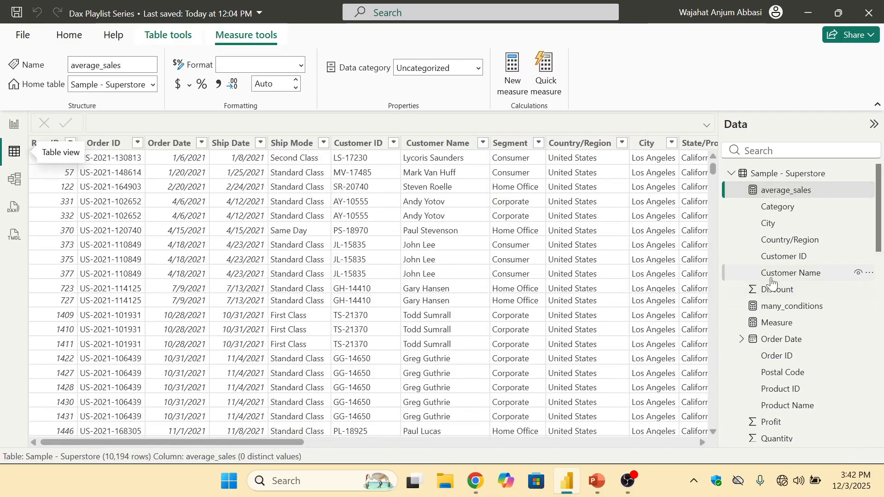
pyautogui.scroll(-5, 760, 251)
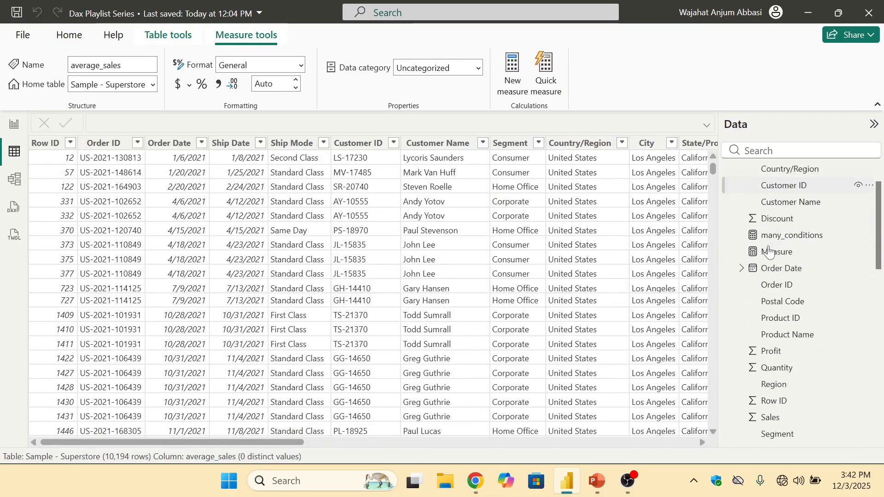
pyautogui.scroll(5, 769, 252)
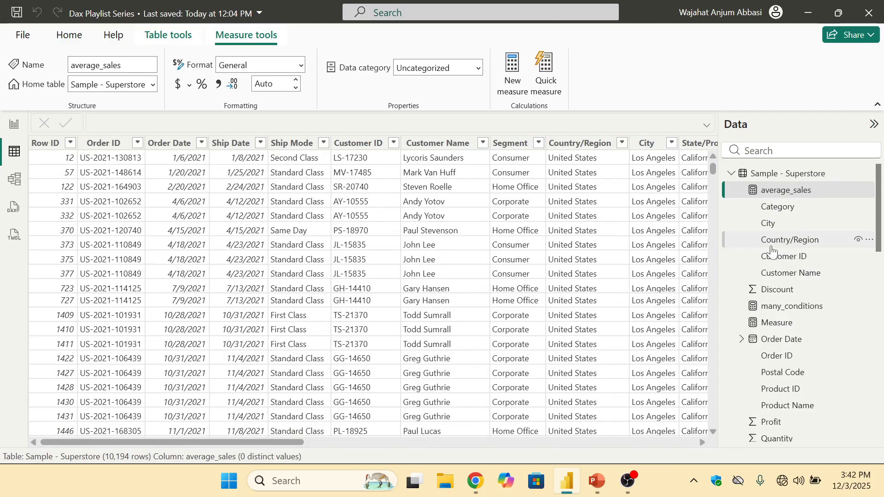
# Step: Look at the rows and FILTER formula of the calculated table named Table, and return to the report canvas
pyautogui.scroll(-5, 783, 286)
pyautogui.scroll(-3, 787, 300)
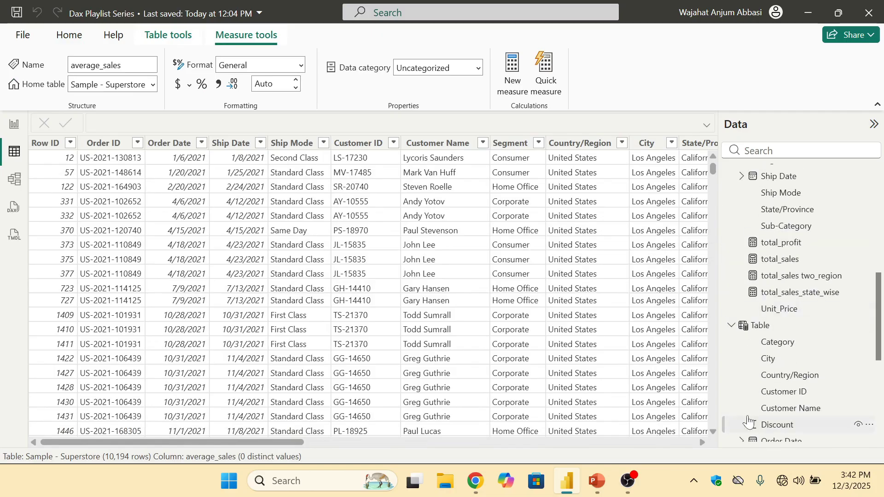
pyautogui.click(746, 326)
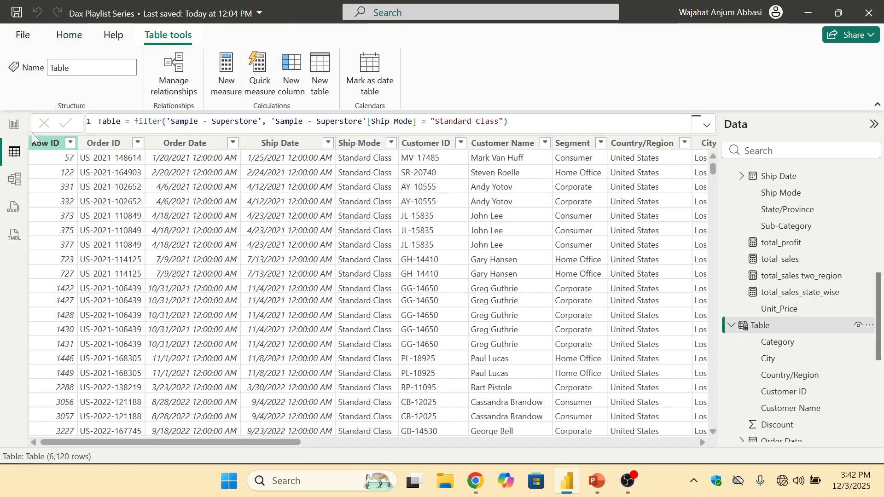
pyautogui.click(14, 125)
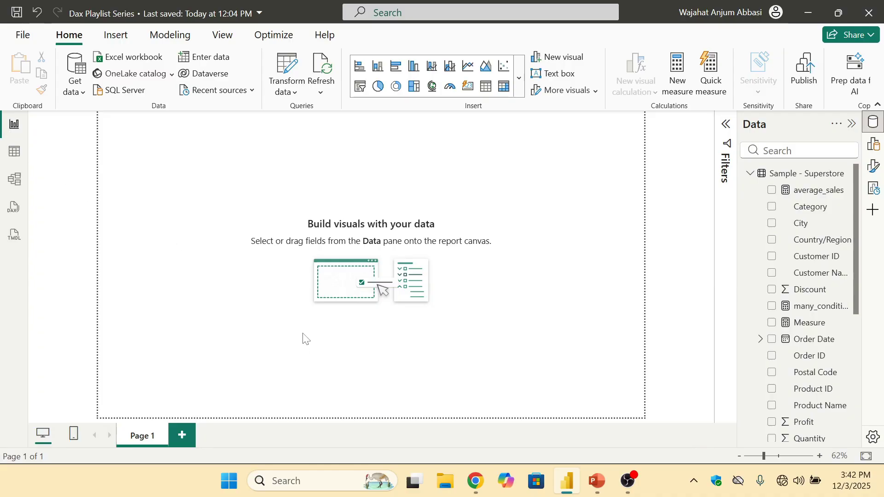
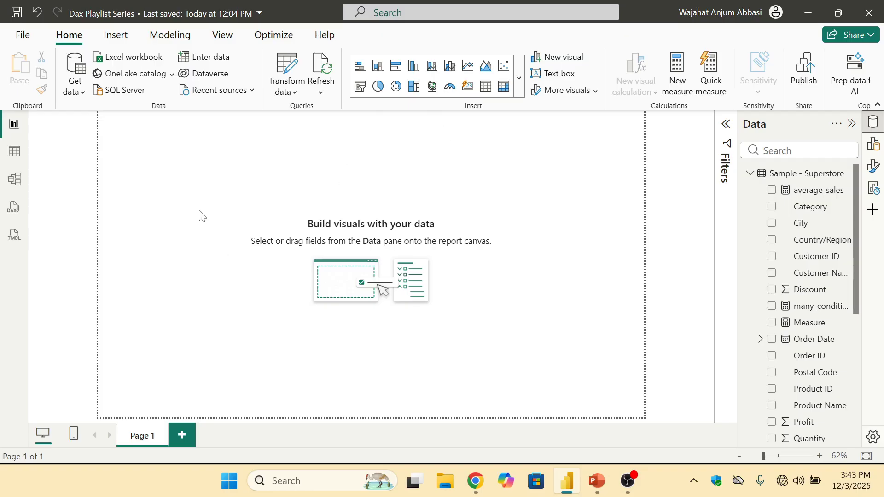
# Step: Reopen the data of the calculated table named Table and look through the rows of its State/Province column
pyautogui.click(15, 153)
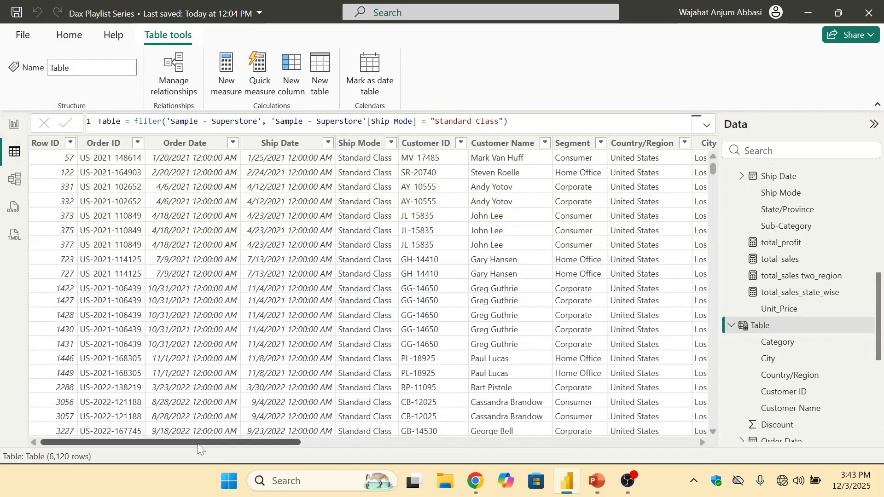
pyautogui.moveTo(199, 445); pyautogui.dragTo(417, 417)
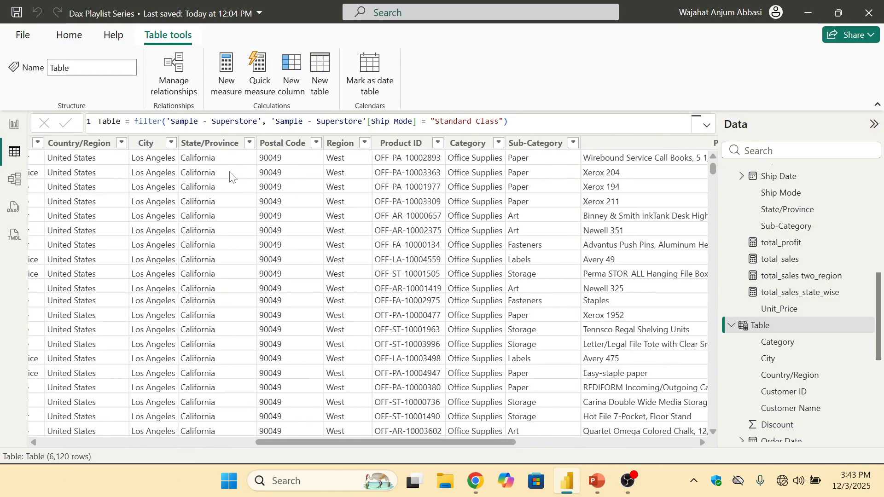
pyautogui.scroll(-10, 225, 176)
pyautogui.scroll(10, 205, 175)
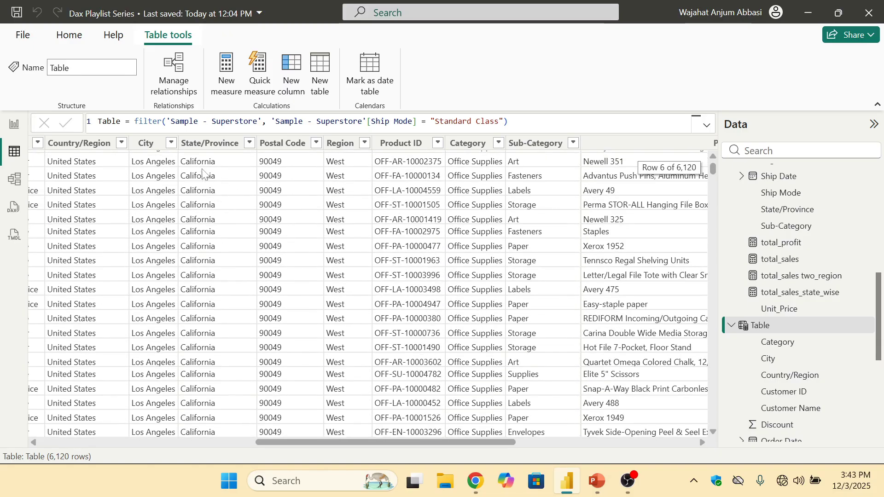
pyautogui.scroll(-20, 202, 175)
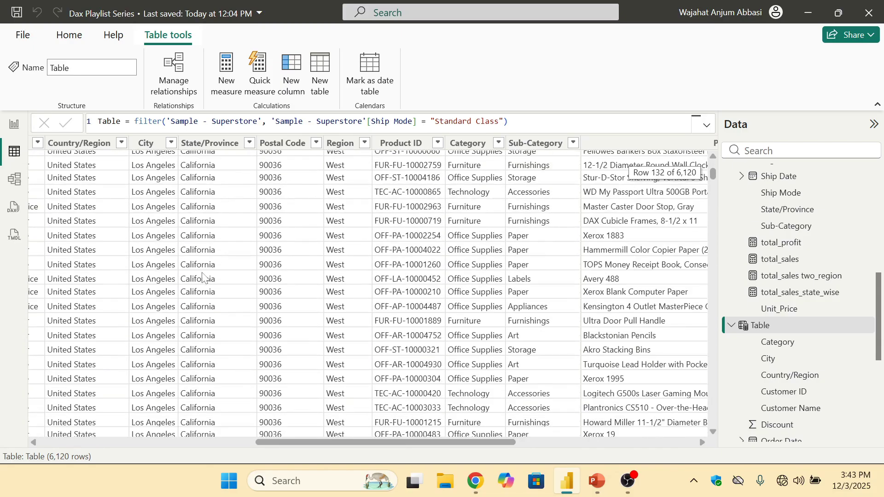
pyautogui.scroll(-10, 203, 276)
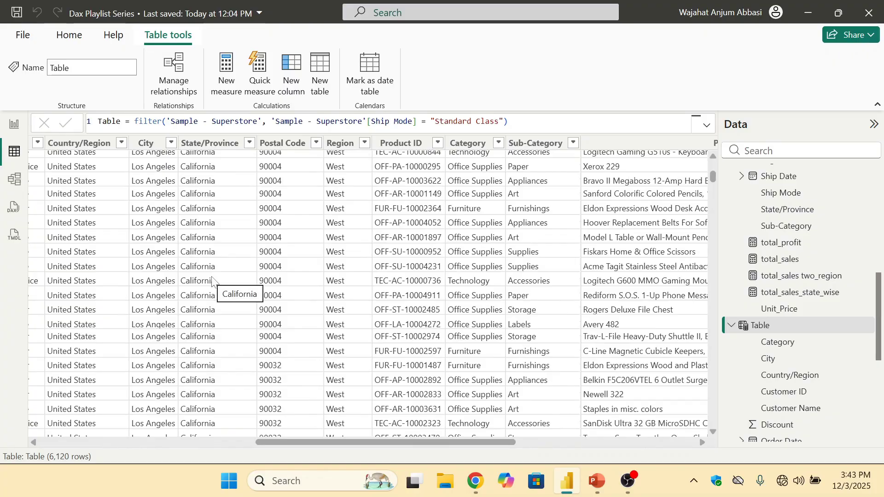
pyautogui.scroll(-15, 214, 276)
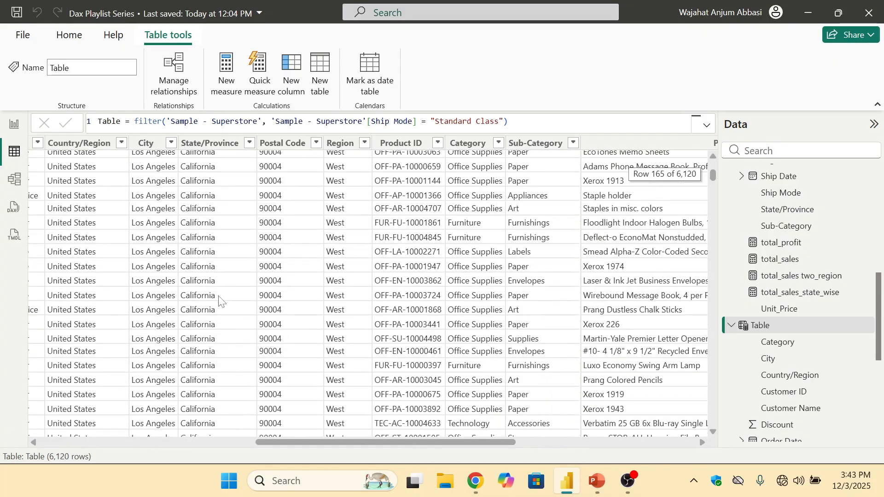
pyautogui.scroll(10, 221, 240)
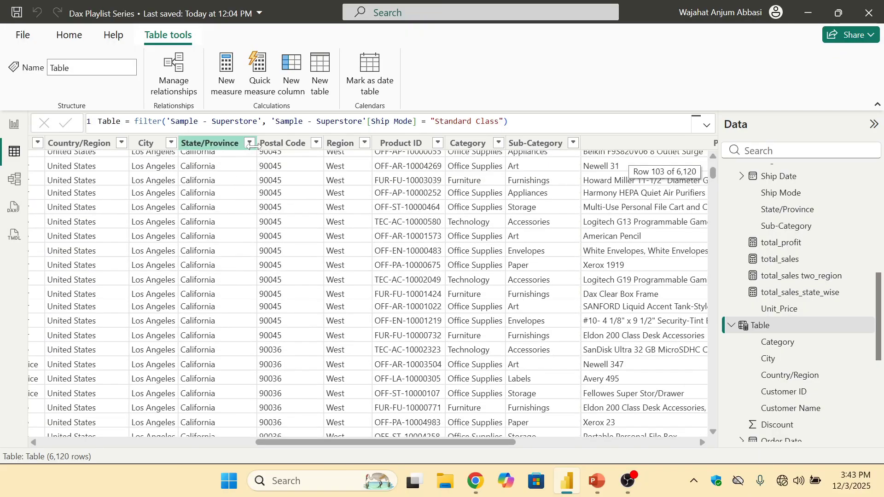
# Step: Examine the full list of distinct State/Province values in the column's filter, leaving the filter unchanged
pyautogui.click(249, 143)
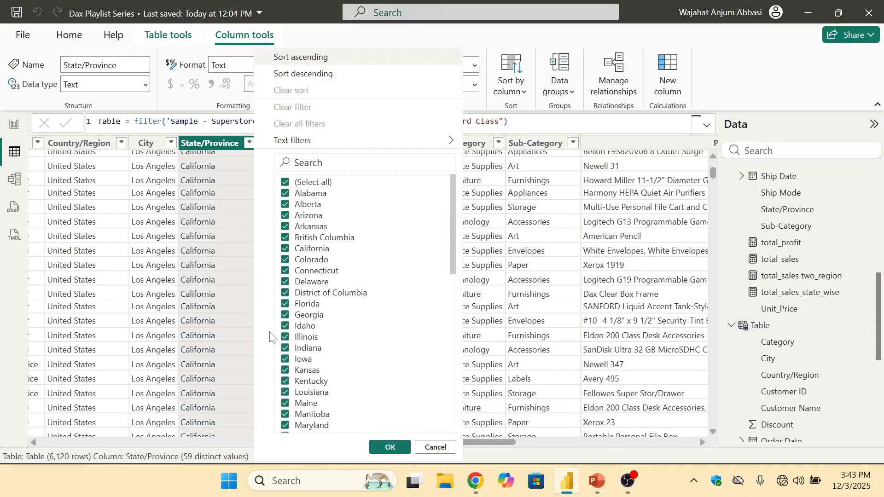
pyautogui.scroll(-10, 321, 345)
pyautogui.scroll(-3, 322, 345)
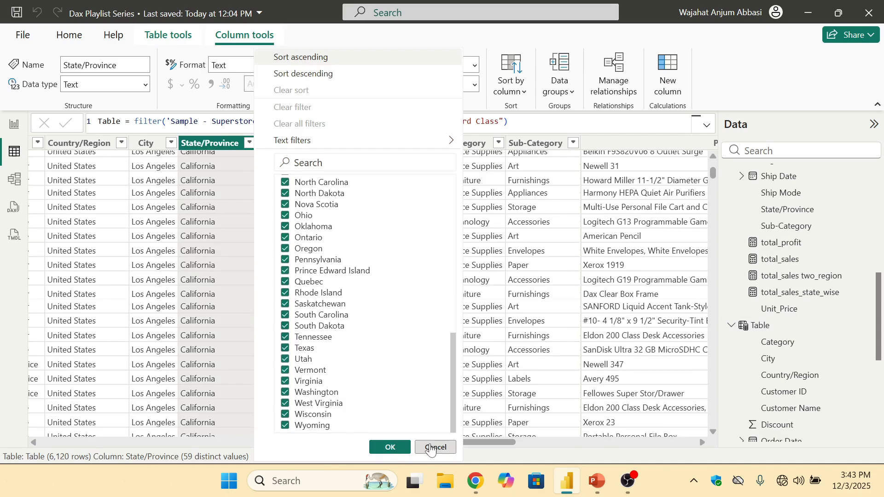
pyautogui.click(433, 447)
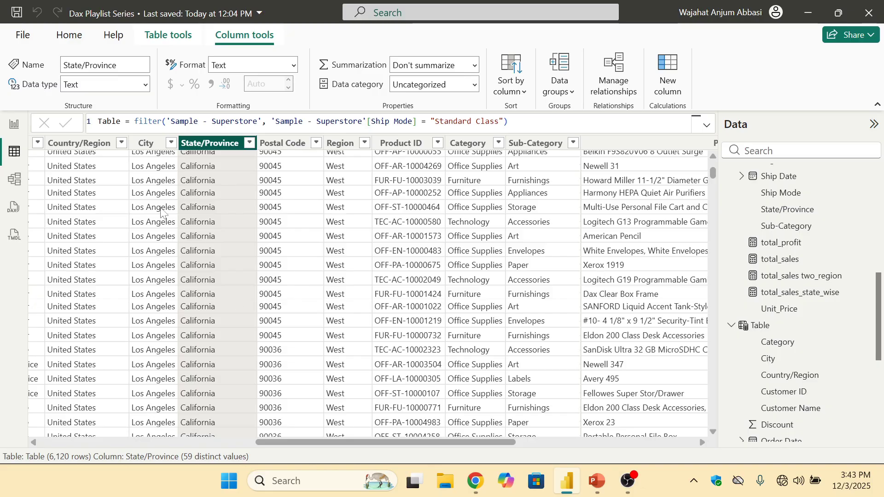
pyautogui.scroll(10, 212, 325)
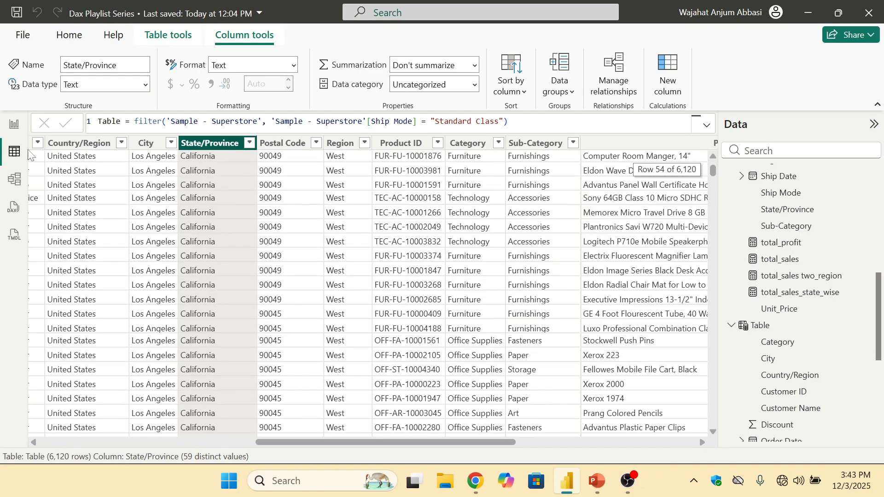
# Step: From the report view, start a calculated table State_wise using SUMMARIZE with 'Sample - Superstore' as its source table
pyautogui.click(14, 124)
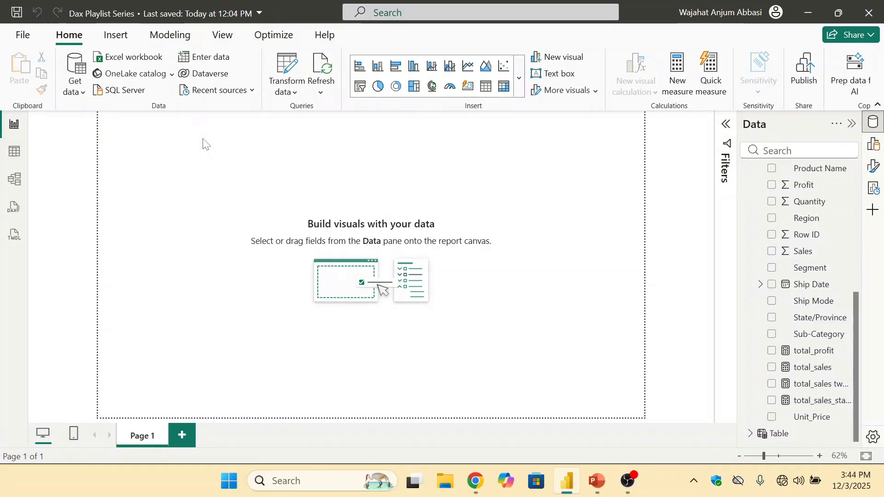
pyautogui.click(161, 42)
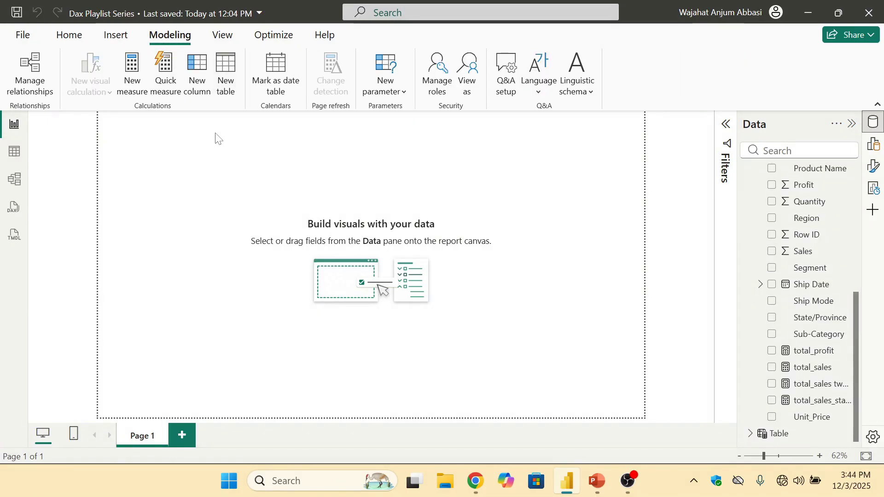
pyautogui.click(226, 73)
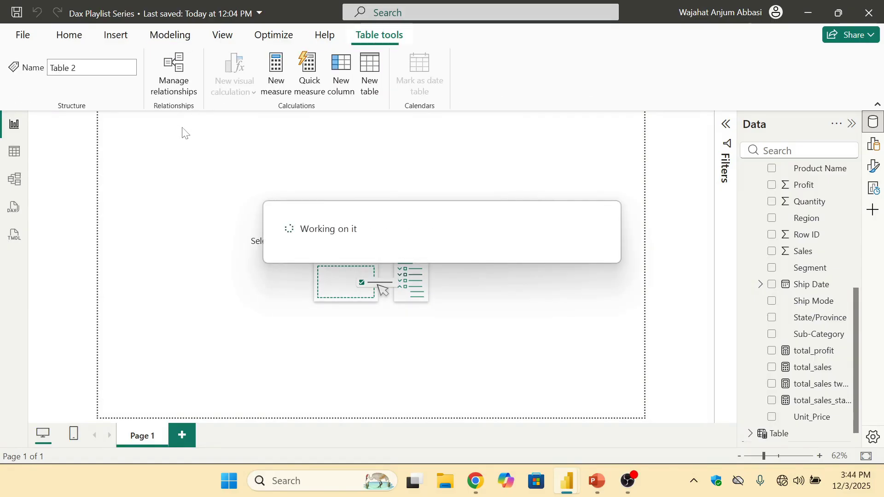
pyautogui.press('BackSpace')
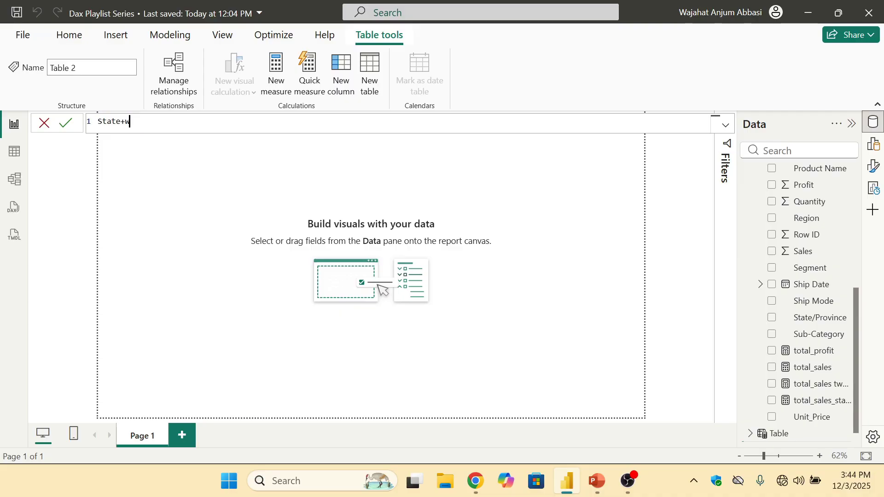
pyautogui.write('State_wise = ')
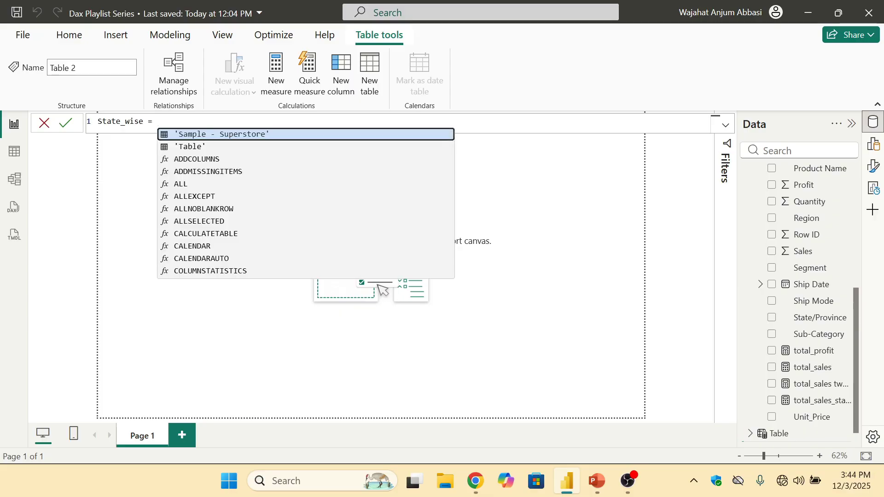
pyautogui.write('su')
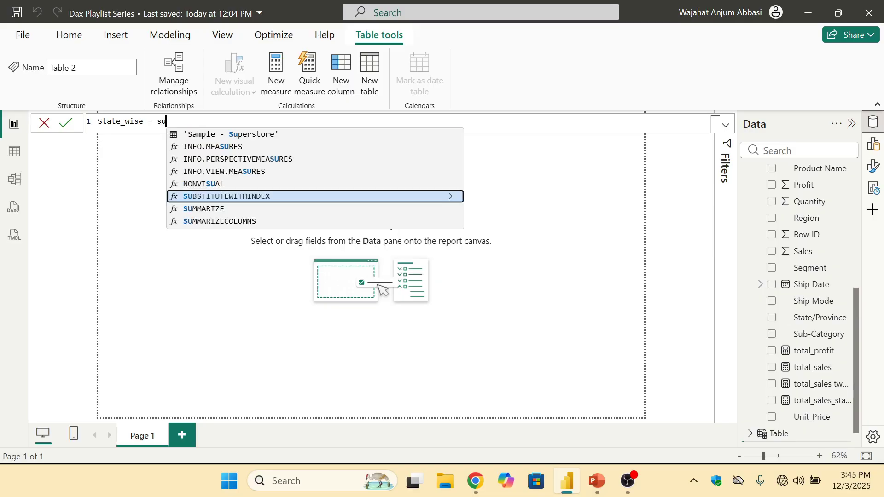
pyautogui.write('mmar')
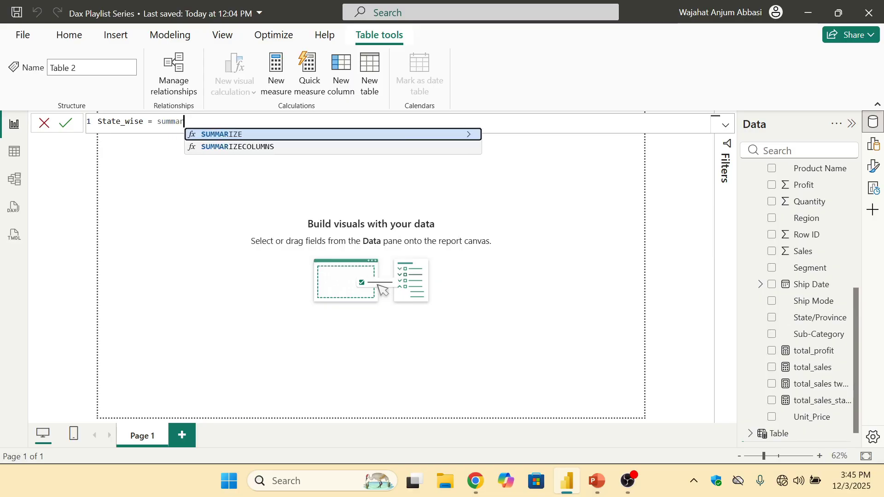
pyautogui.write('ize(')
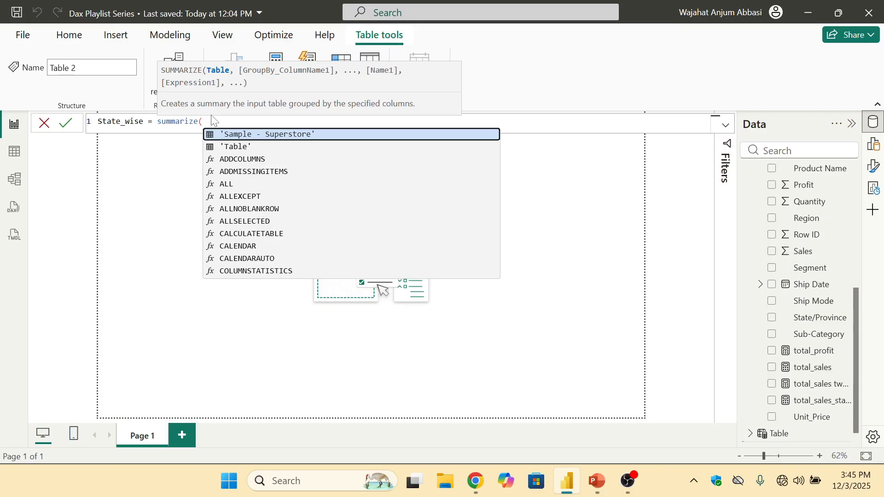
pyautogui.press('Tab')
pyautogui.write(',')
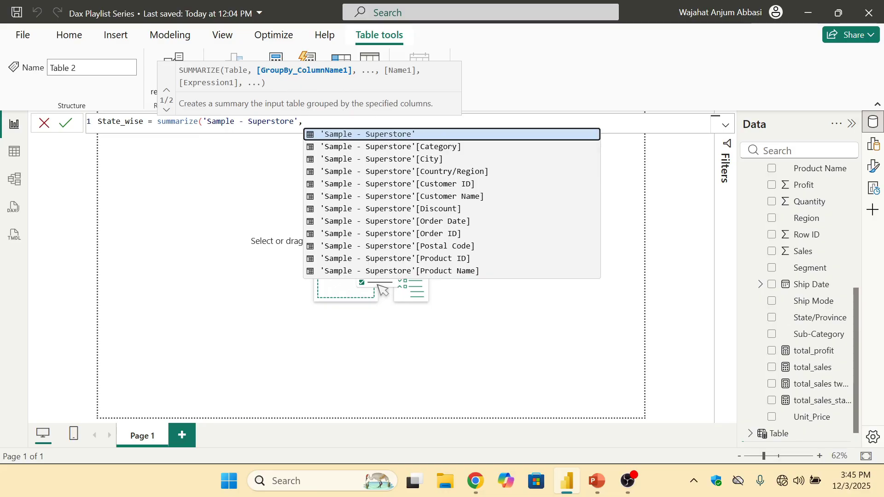
# Step: Set the SUMMARIZE group-by column to 'Sample - Superstore'[State/Province]
pyautogui.write('sga')
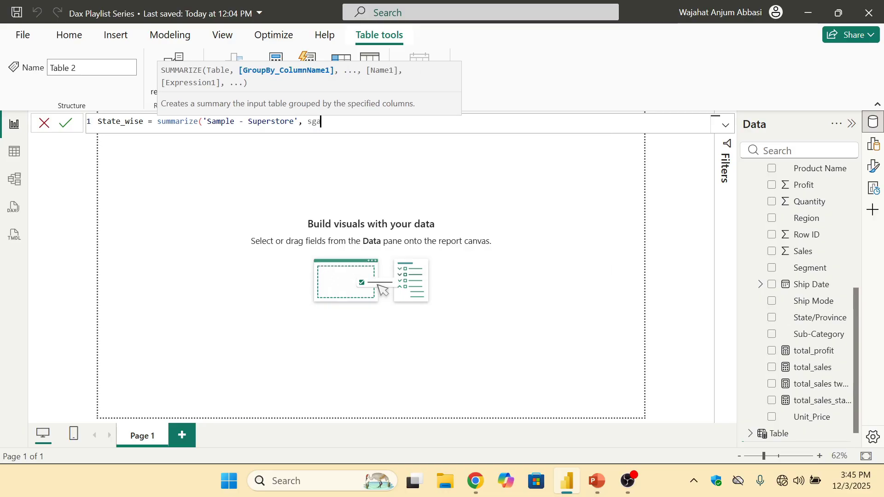
pyautogui.press('BackSpace')
pyautogui.press('BackSpace')
pyautogui.write('t')
pyautogui.write('e')
pyautogui.press('BackSpace')
pyautogui.press('BackSpace')
pyautogui.write('te')
pyautogui.press('Tab')
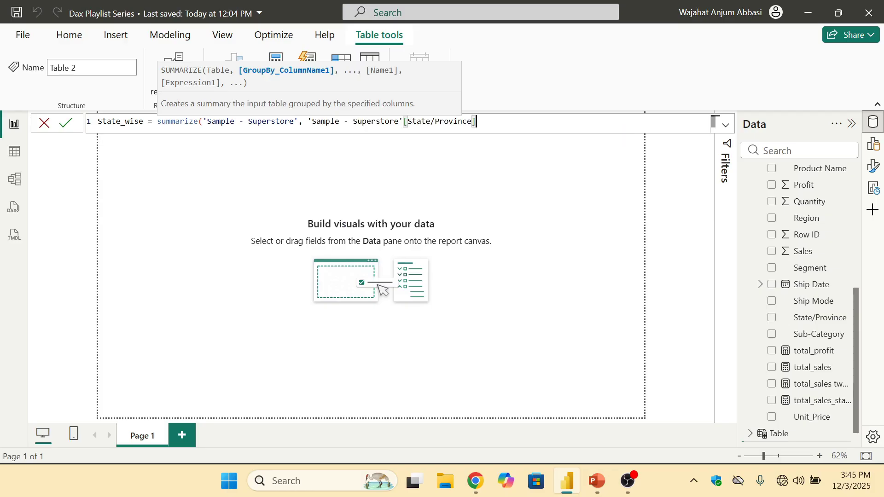
# Step: Add "Total_sales_State" as the name of the summary column in the SUMMARIZE formula
pyautogui.write(',')
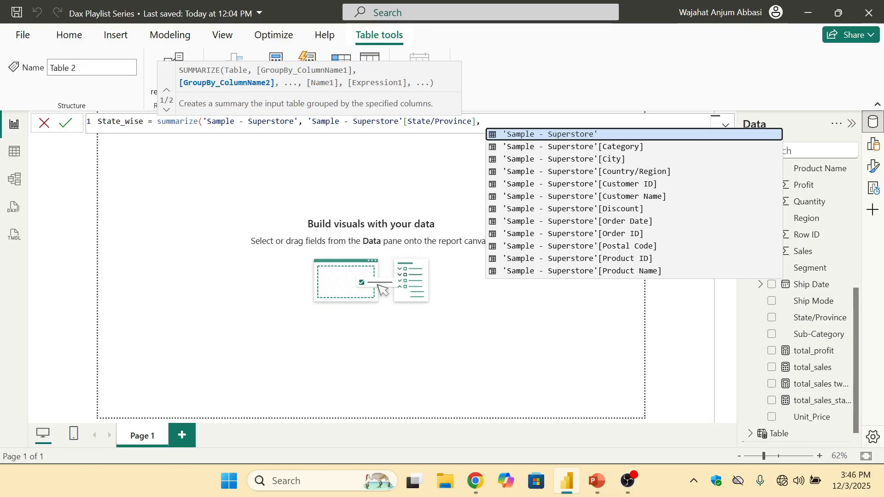
pyautogui.write('"')
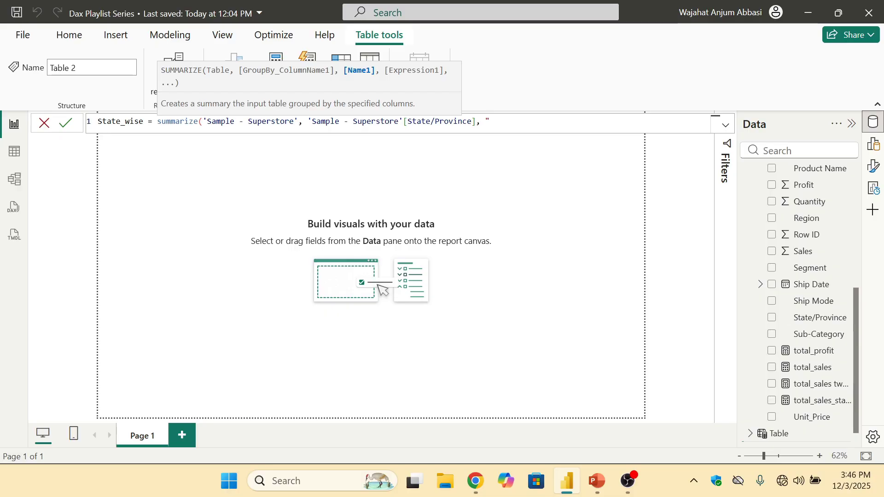
pyautogui.write('Total_sales_s')
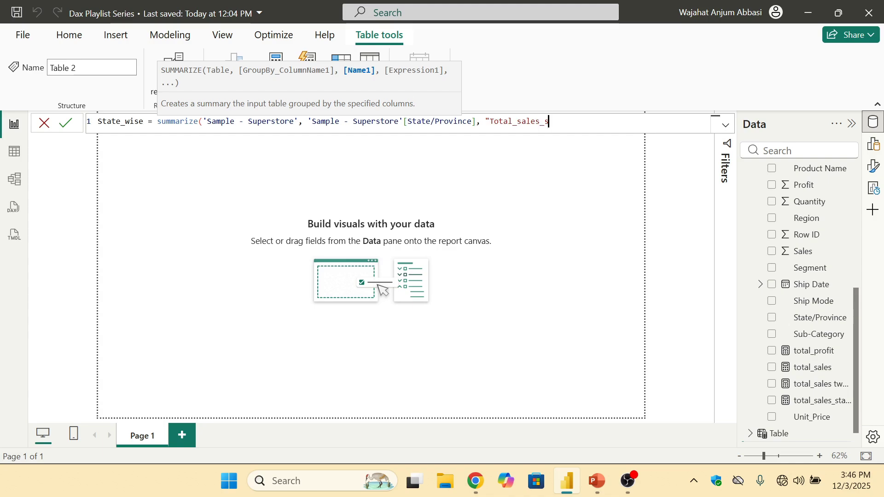
pyautogui.press('BackSpace')
pyautogui.write('State",')
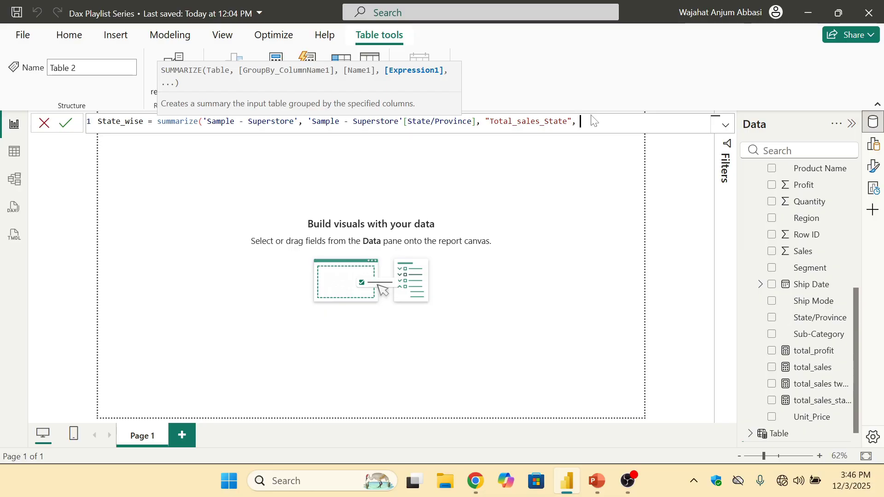
# Step: Use the SUM of 'Sample - Superstore'[Sales] as the column's expression, close the formula, and commit the State_wise table
pyautogui.write('su')
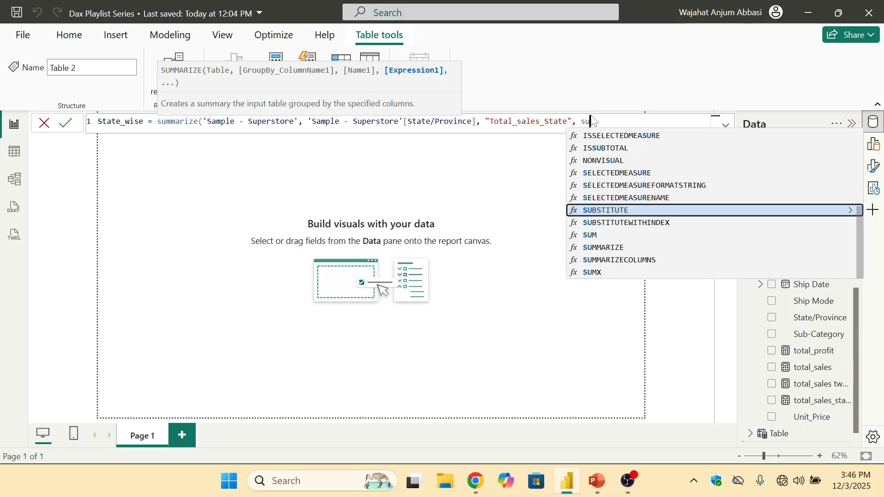
pyautogui.write('m(sales')
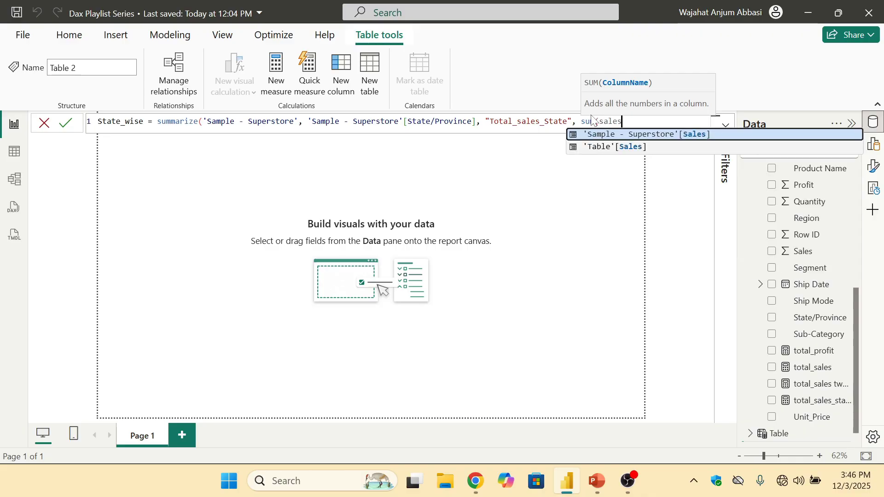
pyautogui.press('Tab')
pyautogui.write(')')
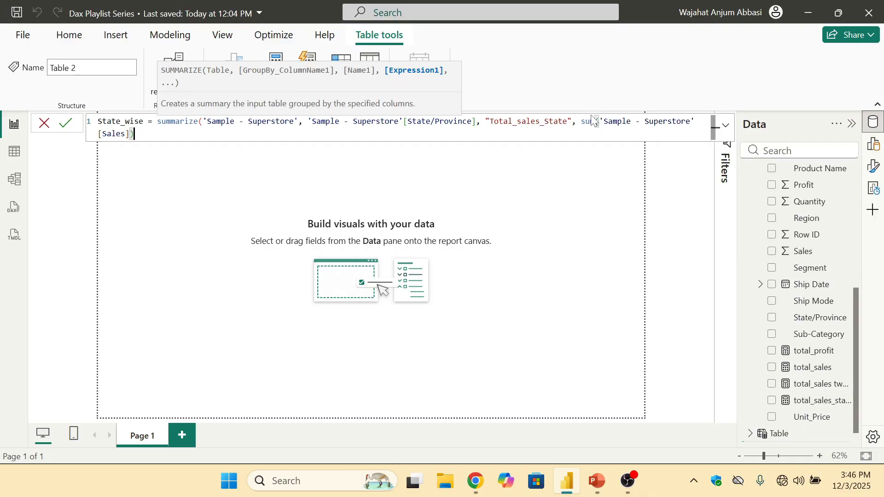
pyautogui.write(')')
pyautogui.press('Return')
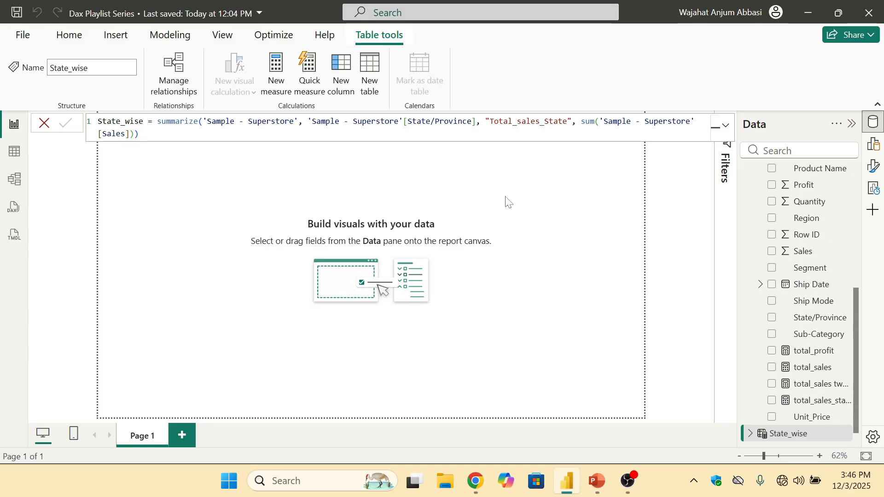
pyautogui.scroll(-1, 768, 361)
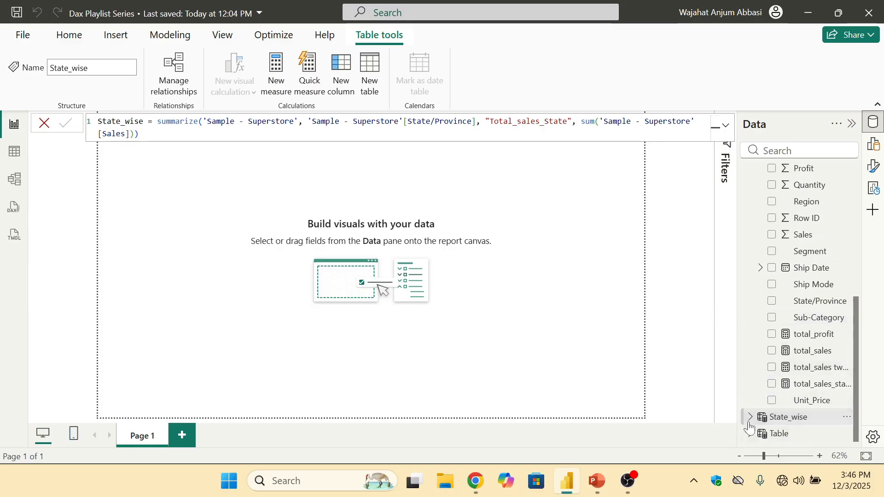
# Step: Examine the State_wise table's rows of states and Total_sales_State values in the table view, and return to the report view
pyautogui.click(13, 162)
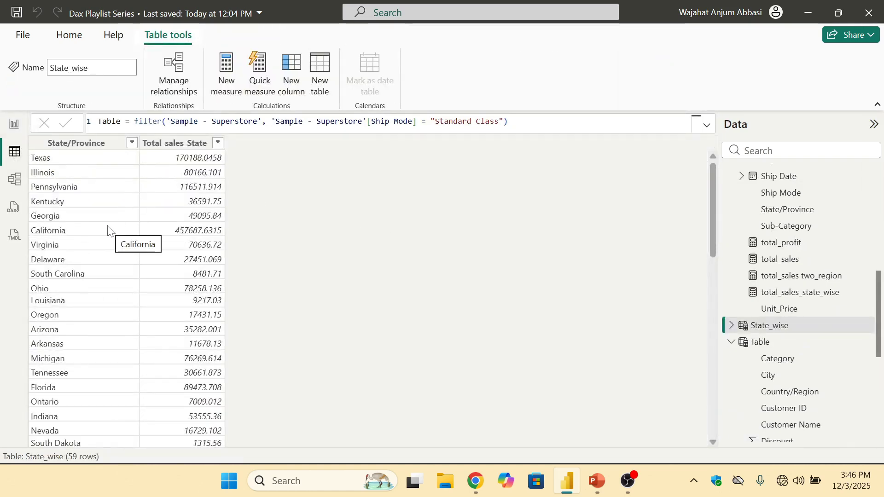
pyautogui.scroll(-4, 113, 240)
pyautogui.scroll(2, 121, 218)
pyautogui.scroll(2, 120, 218)
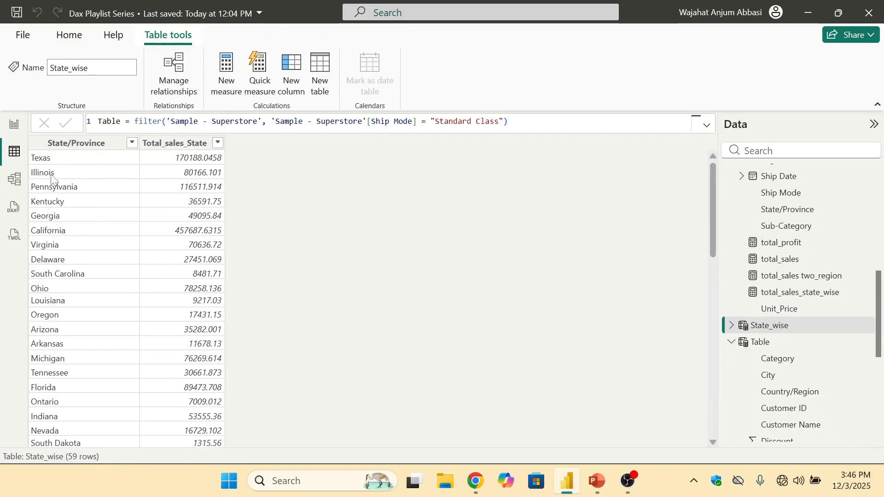
pyautogui.scroll(-13, 66, 224)
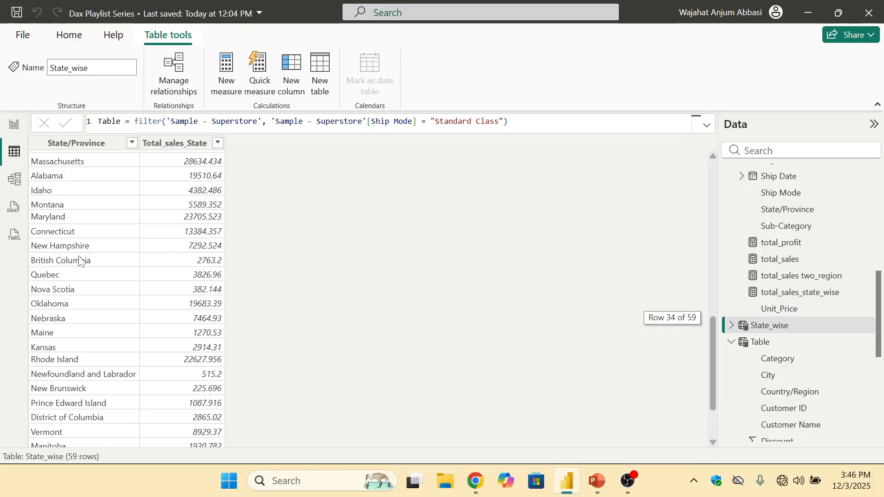
pyautogui.scroll(13, 83, 267)
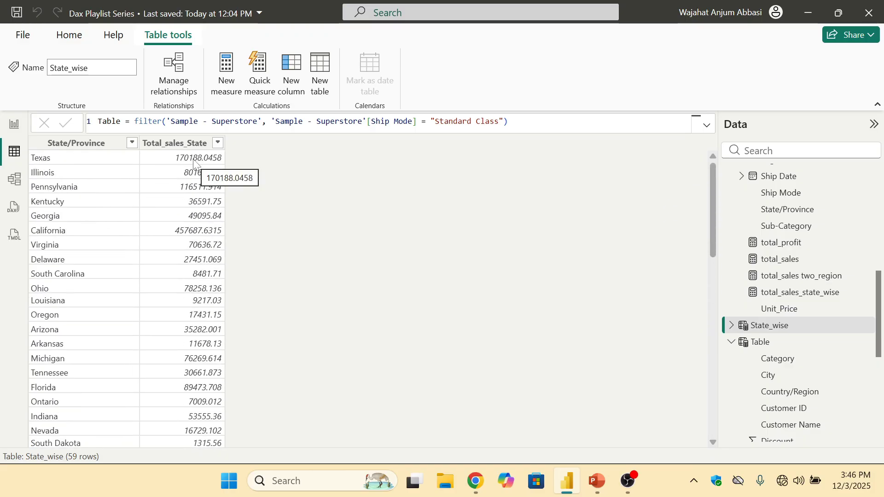
pyautogui.scroll(-13, 198, 184)
pyautogui.scroll(13, 187, 198)
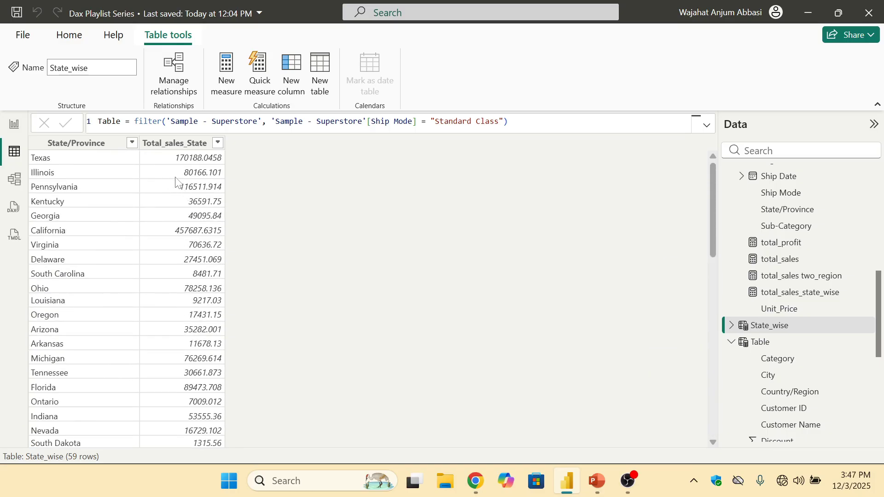
pyautogui.click(17, 129)
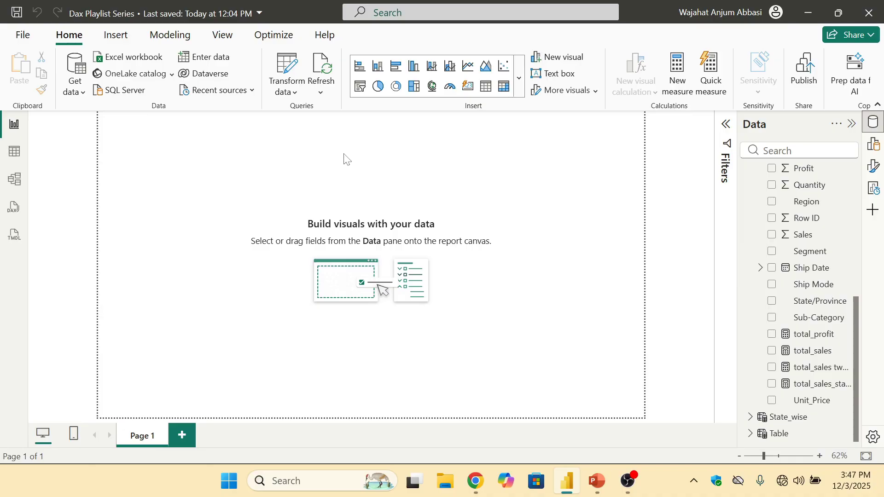
# Step: Examine the rows and columns of the Sample - Superstore table in the table view
pyautogui.click(15, 152)
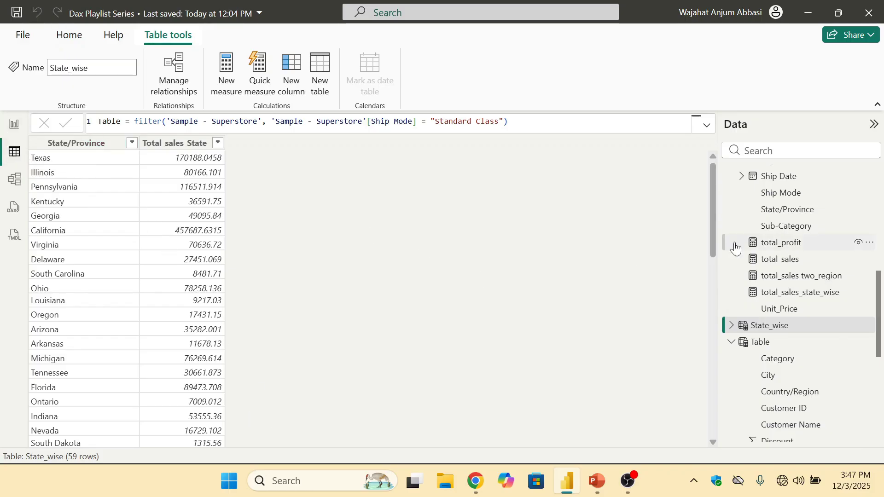
pyautogui.scroll(6, 737, 249)
pyautogui.click(745, 180)
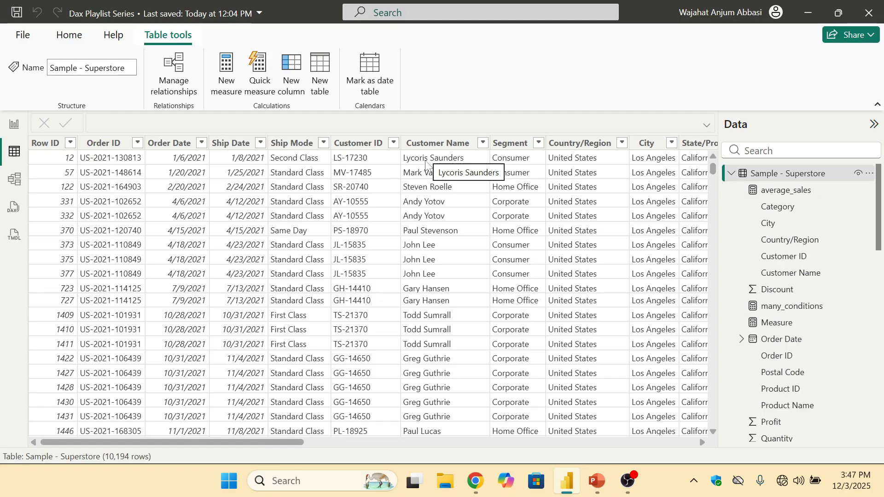
pyautogui.scroll(-10, 428, 175)
pyautogui.scroll(9, 435, 193)
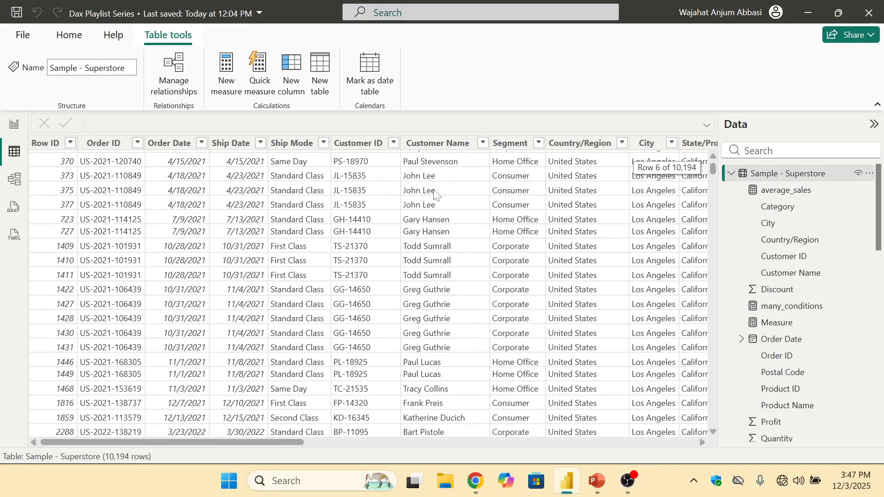
pyautogui.scroll(2, 436, 194)
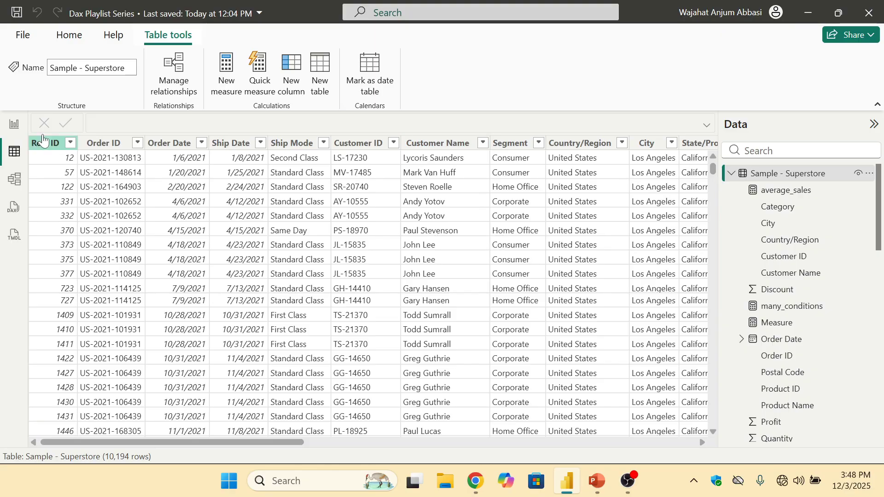
# Step: From the report view, create a new measure total_sales_customer_wise in Sample - Superstore and begin its formula with CALCULATE
pyautogui.click(13, 124)
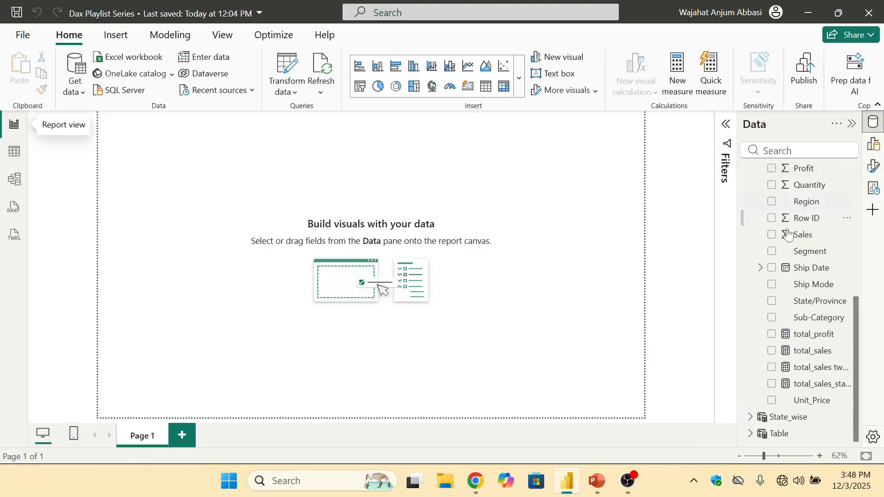
pyautogui.rightClick(783, 174)
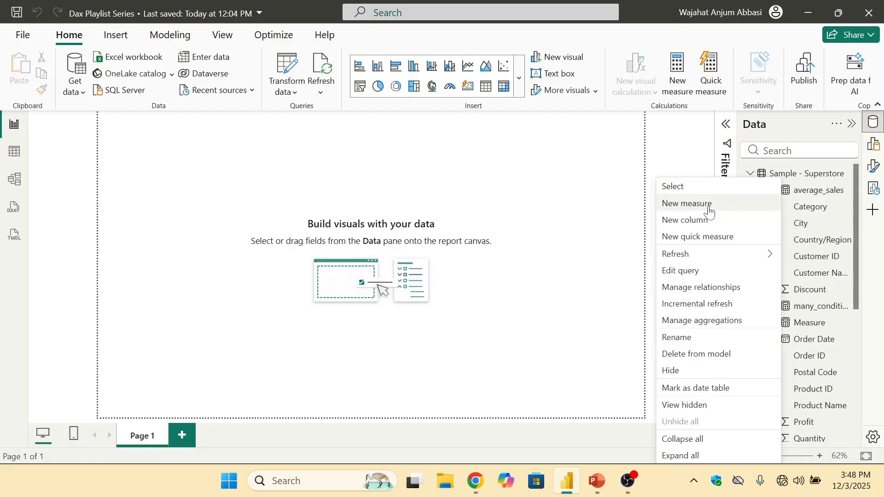
pyautogui.click(681, 189)
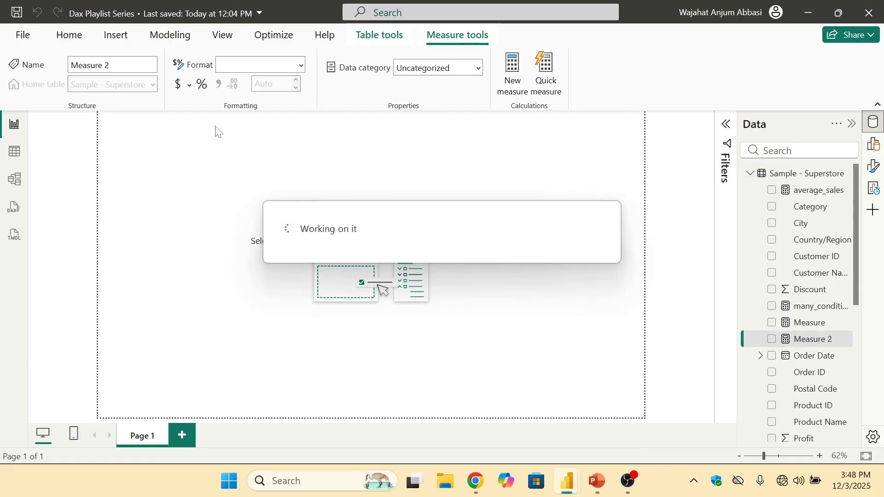
pyautogui.hotkey('ctrl', 'a')
pyautogui.press('BackSpace')
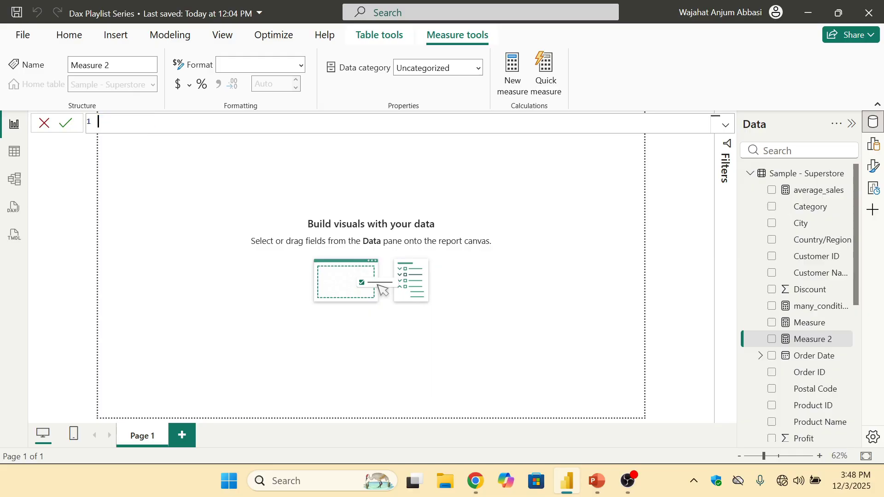
pyautogui.write('total_sales_cusgome')
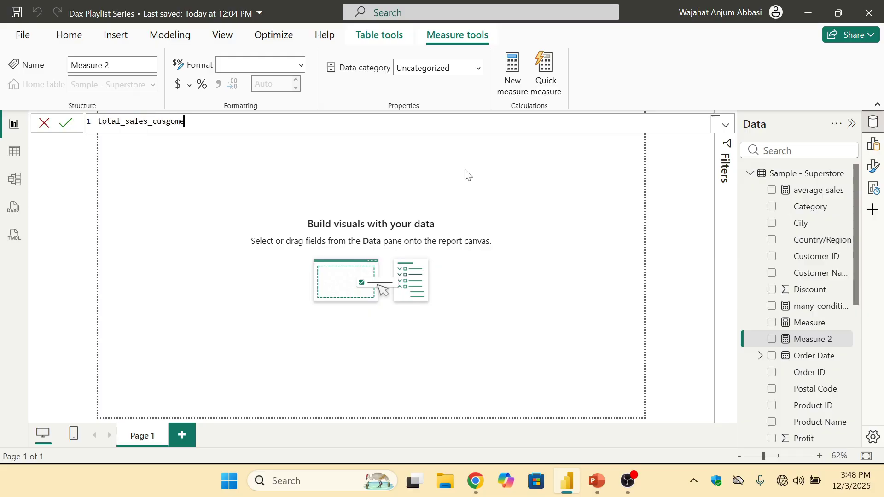
pyautogui.press('BackSpace')
pyautogui.press('BackSpace')
pyautogui.press('BackSpace')
pyautogui.press('BackSpace')
pyautogui.write('tomer_wise = cal')
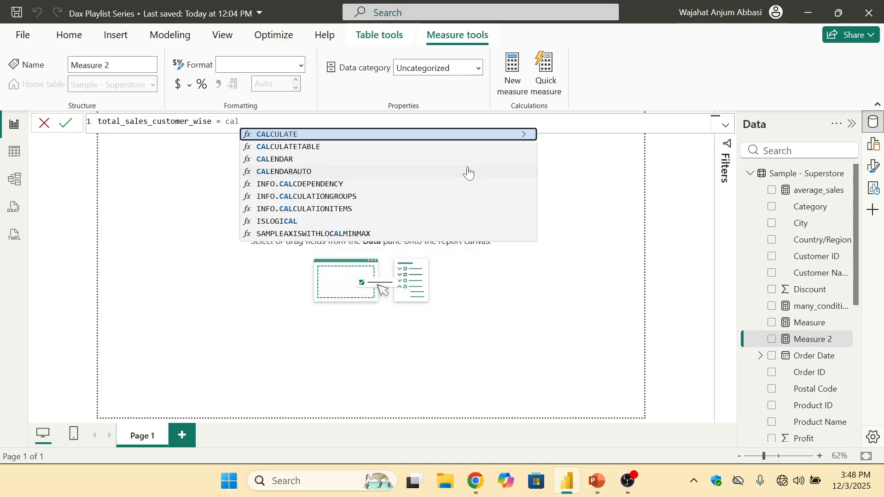
pyautogui.press('Tab')
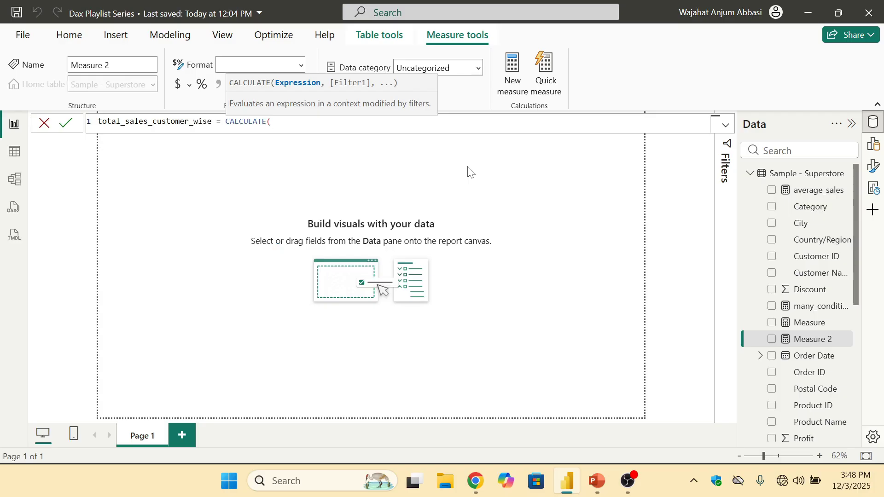
# Step: Use the [total_sales] measure as the CALCULATE expression, followed by a comma for the filter argument
pyautogui.write('total')
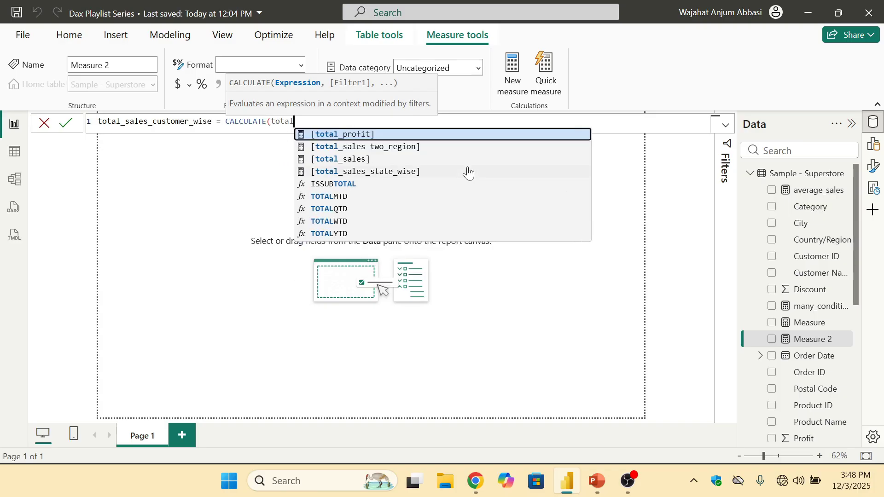
pyautogui.press('Down')
pyautogui.press('Down')
pyautogui.press('Tab')
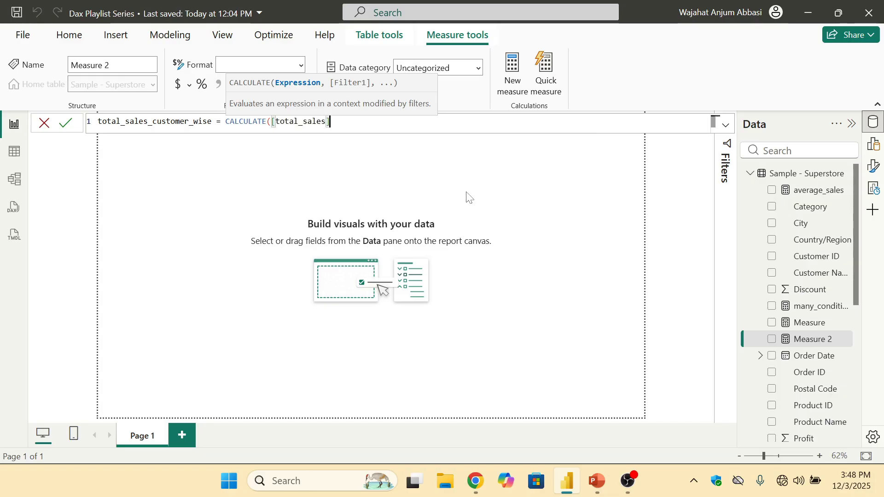
pyautogui.write(',')
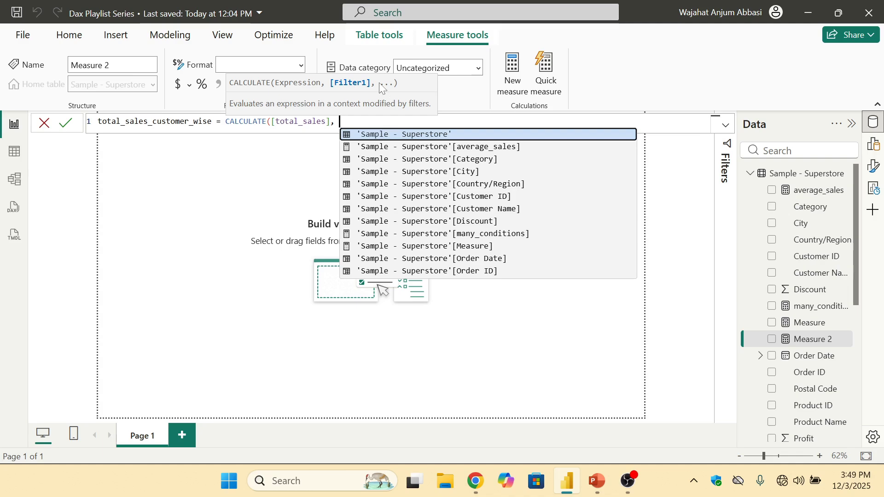
# Step: Add SUMMARIZE as the CALCULATE filter argument, with 'Sample - Superstore' as its source table
pyautogui.write('summar')
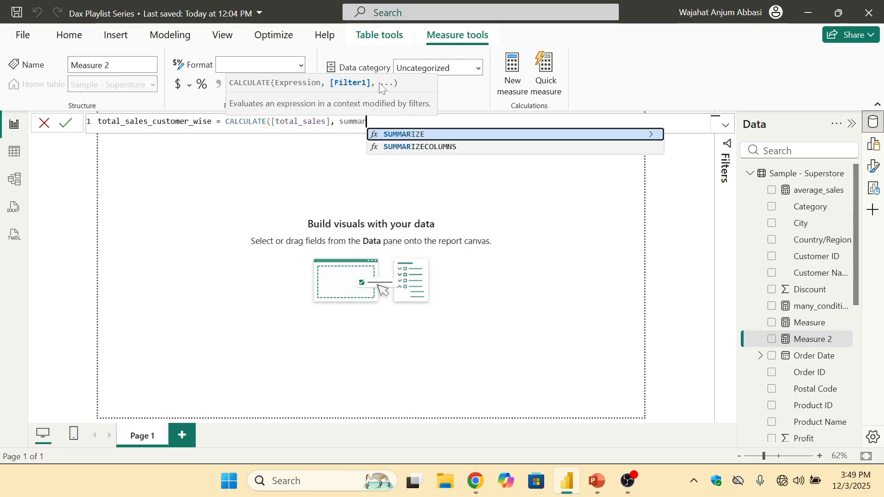
pyautogui.press('Tab')
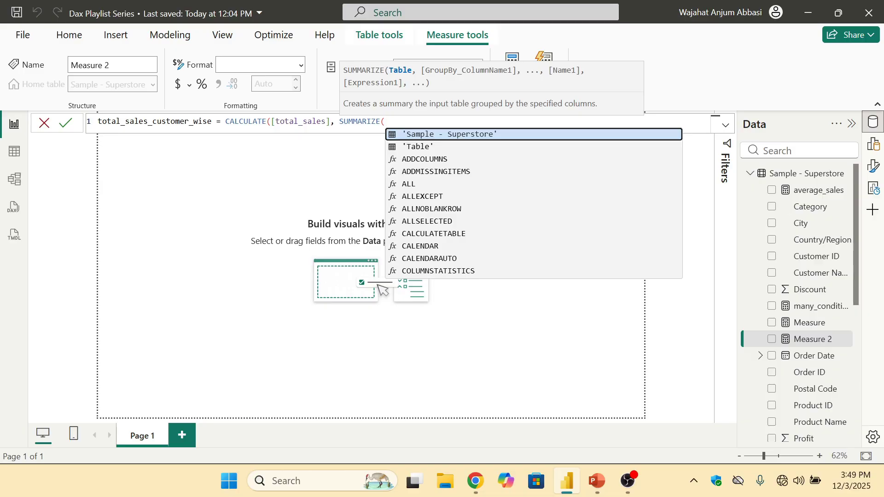
pyautogui.write("'sa")
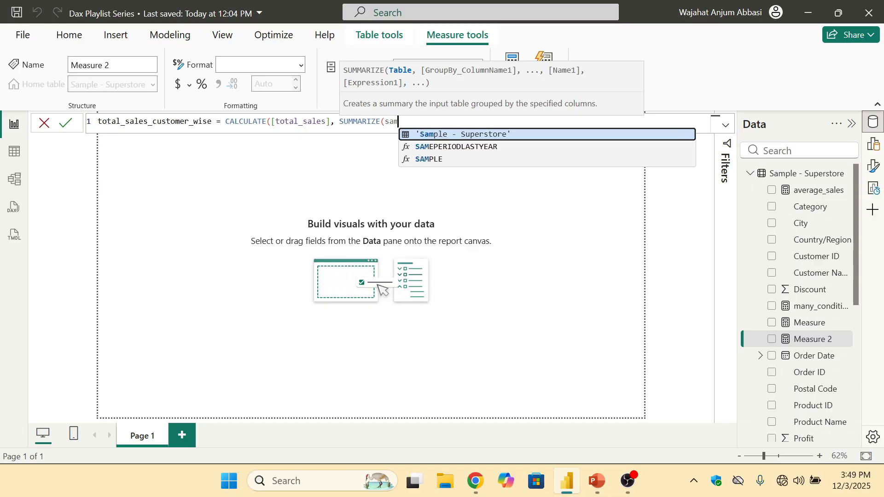
pyautogui.press('Tab')
pyautogui.write(', ')
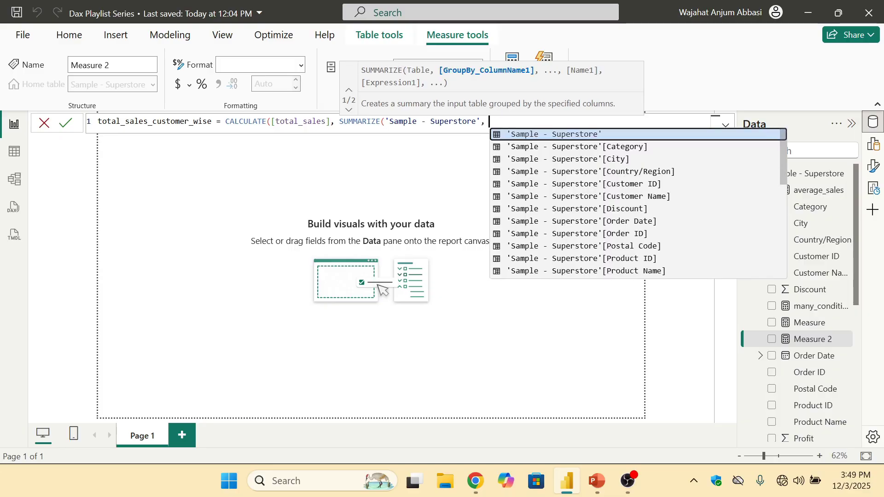
# Step: Set the SUMMARIZE group-by column to 'Sample - Superstore'[Customer Name]
pyautogui.write('custom')
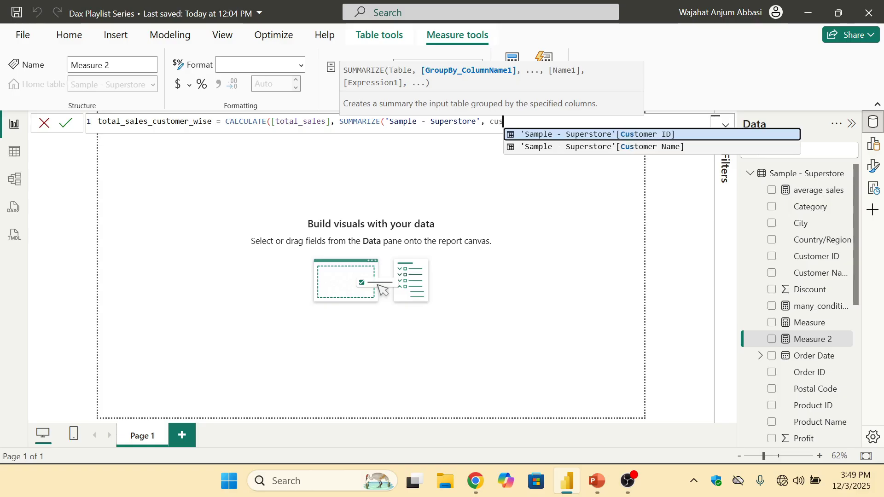
pyautogui.press('Down')
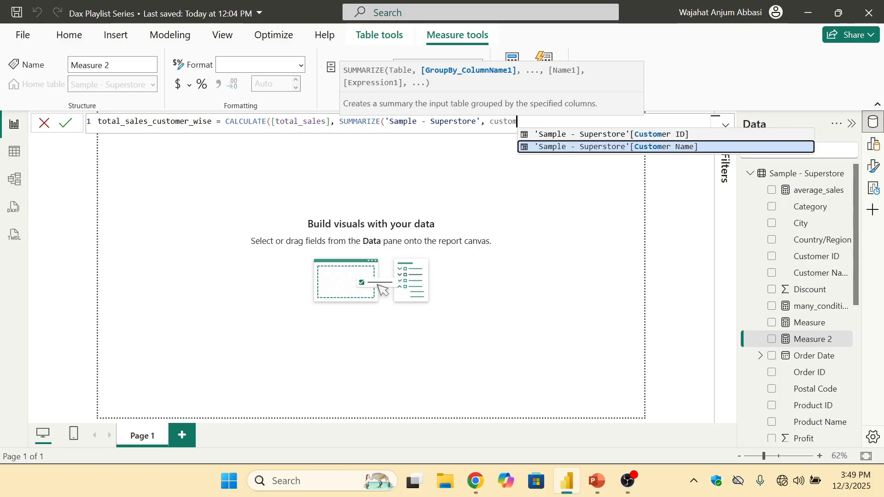
pyautogui.press('Tab')
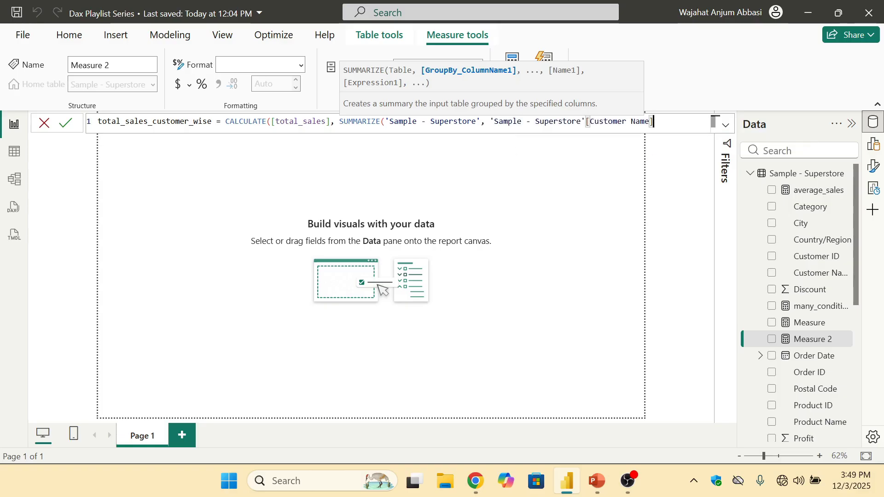
pyautogui.write(', ')
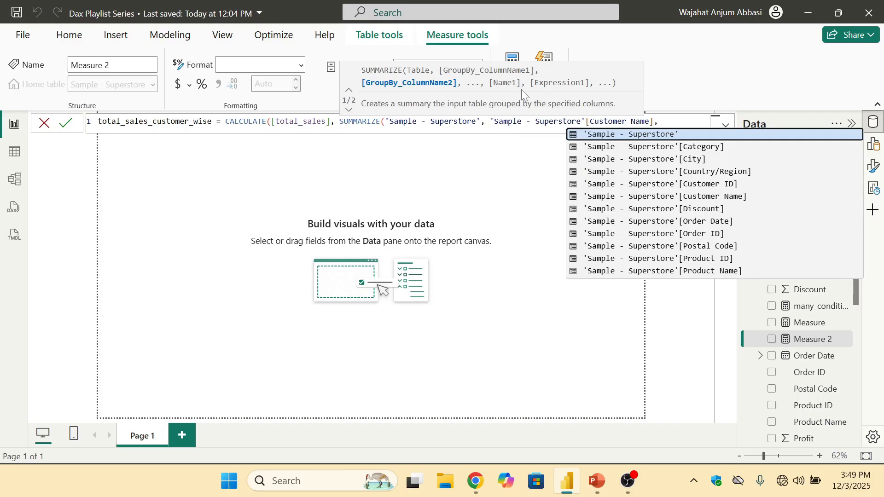
# Step: Add a summary column "total_sales_c" with the SUM of 'Sample - Superstore'[Sales] as its expression, and close the SUMMARIZE function
pyautogui.write('"total_sales')
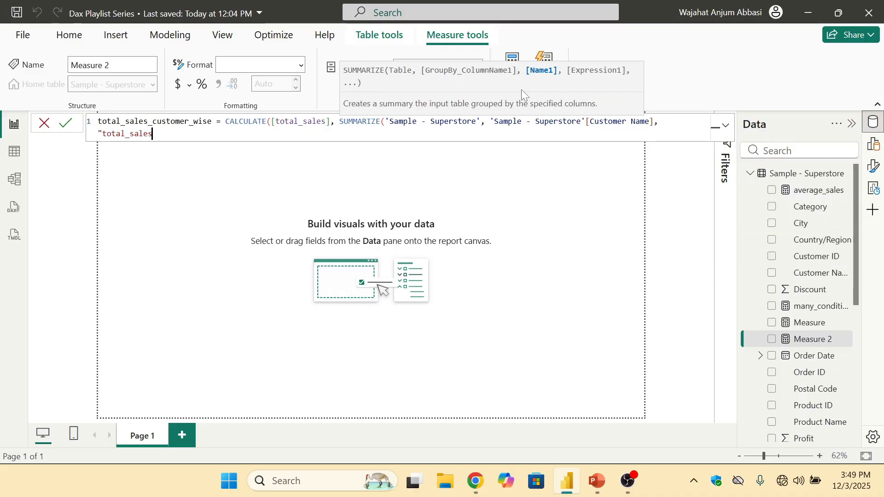
pyautogui.write('_c')
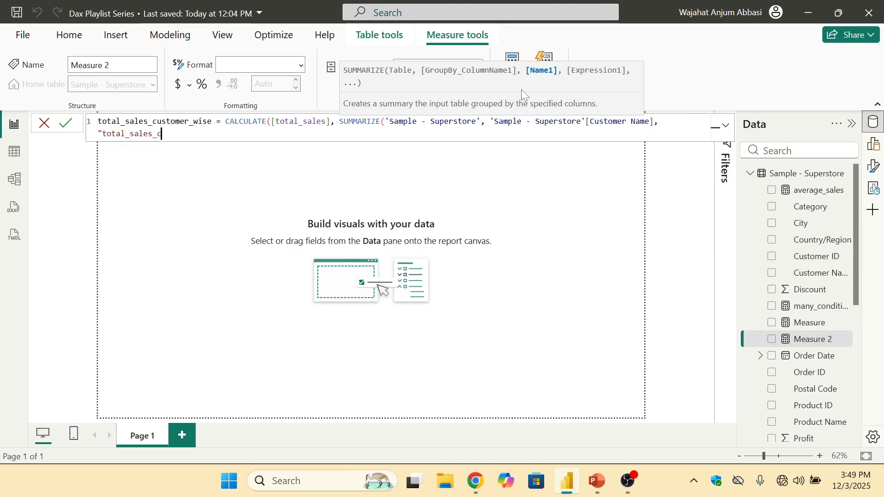
pyautogui.write('",')
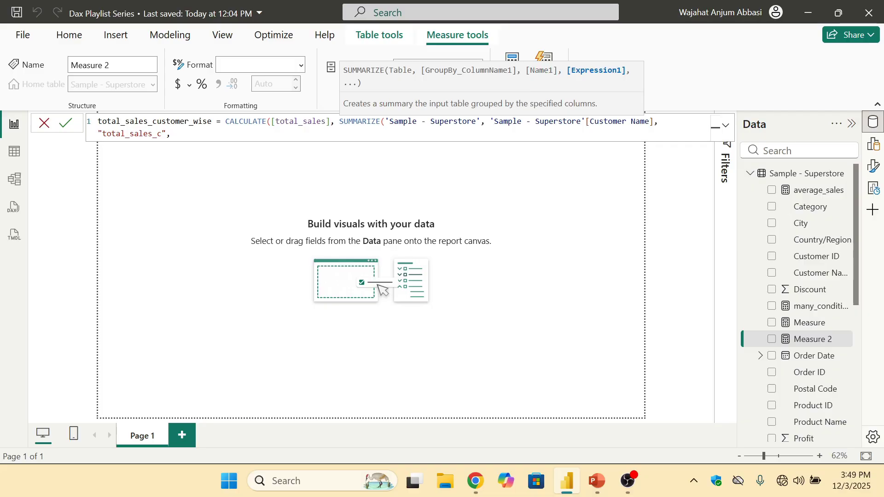
pyautogui.write('sum(sale')
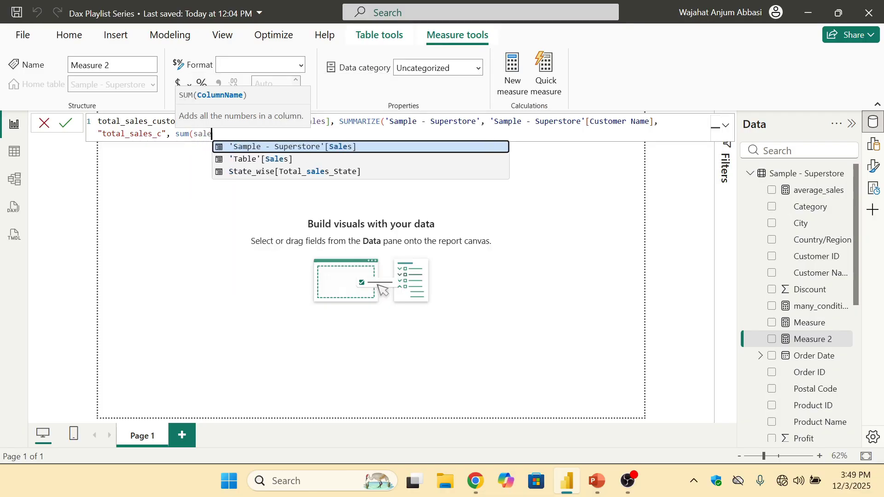
pyautogui.press('Tab')
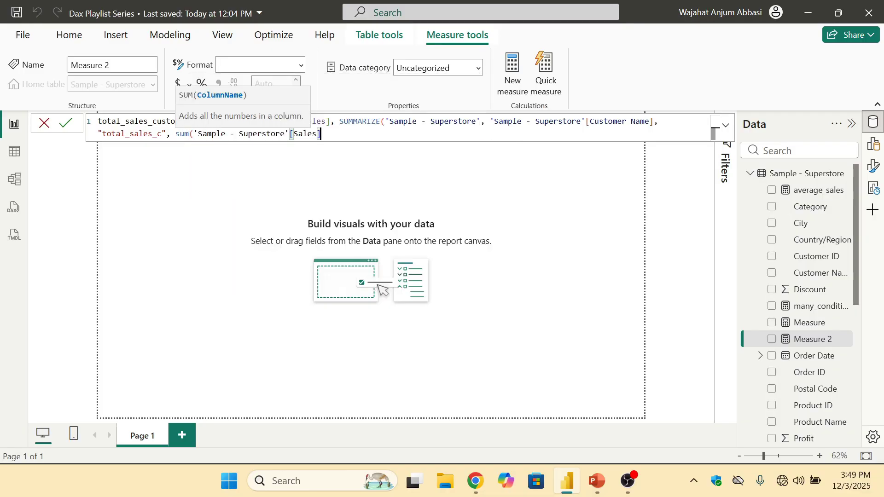
pyautogui.write(')')
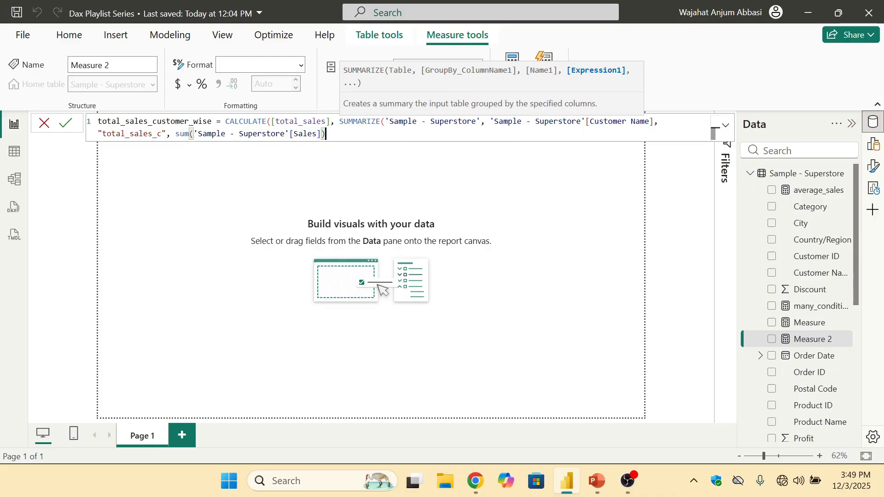
pyautogui.write(')')
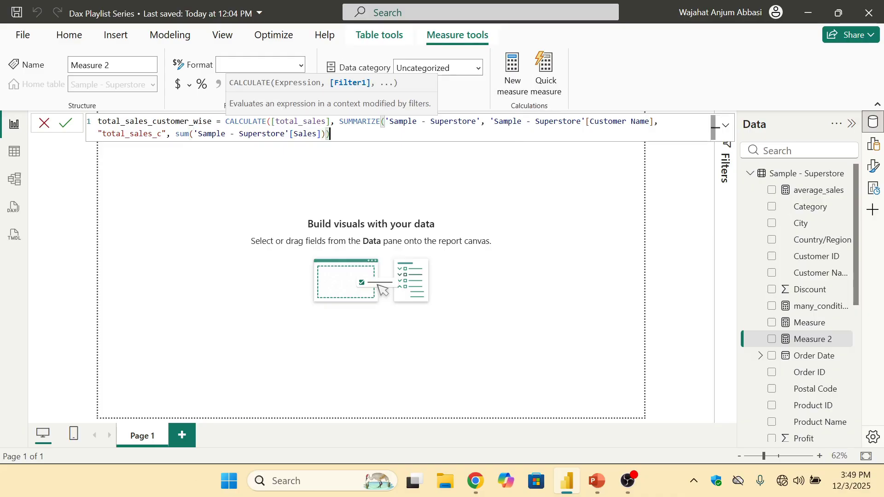
# Step: Wrap the SUMMARIZE expression in a FILTER function as its table argument, followed by a comma for the filter expression
pyautogui.moveTo(339, 121); pyautogui.dragTo(280, 133)
pyautogui.click(330, 133)
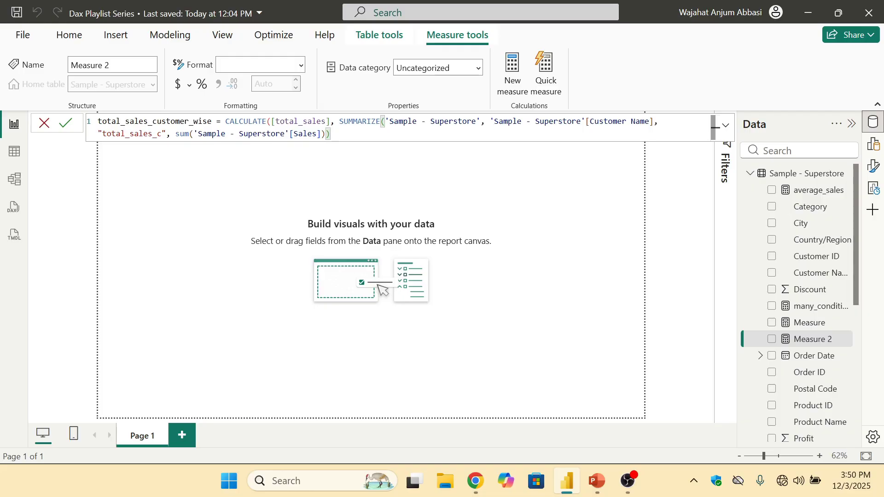
pyautogui.click(340, 121)
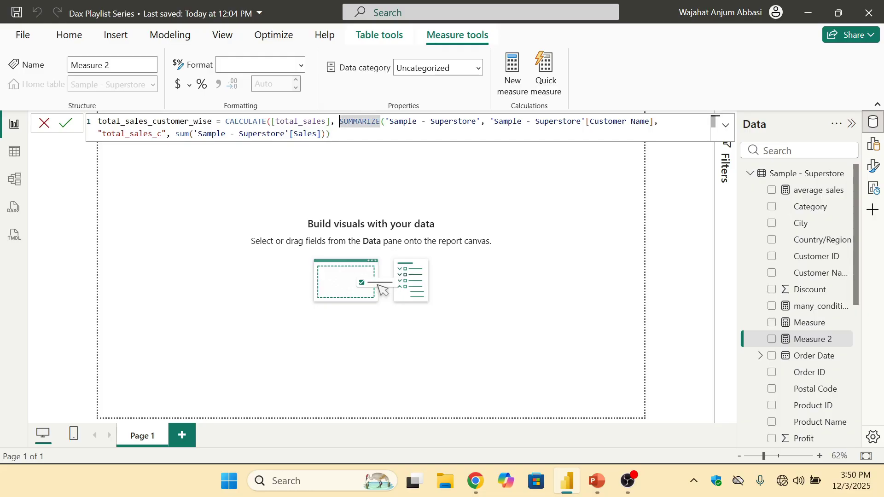
pyautogui.write('filter')
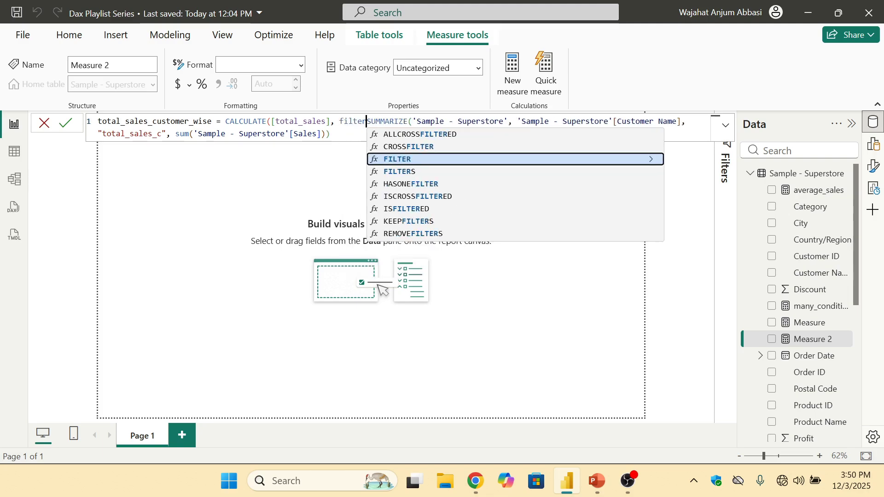
pyautogui.write('(')
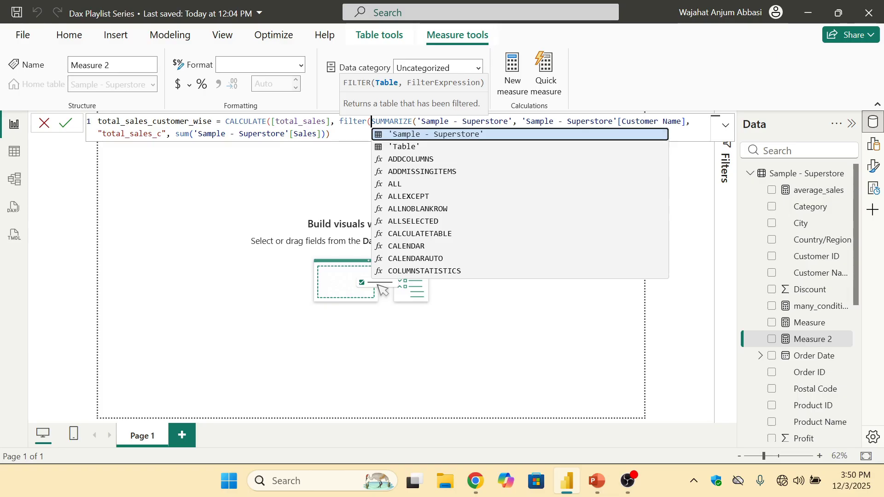
pyautogui.moveTo(330, 134); pyautogui.dragTo(174, 121)
pyautogui.click(330, 134)
pyautogui.moveTo(329, 133); pyautogui.dragTo(366, 121)
pyautogui.click(416, 121)
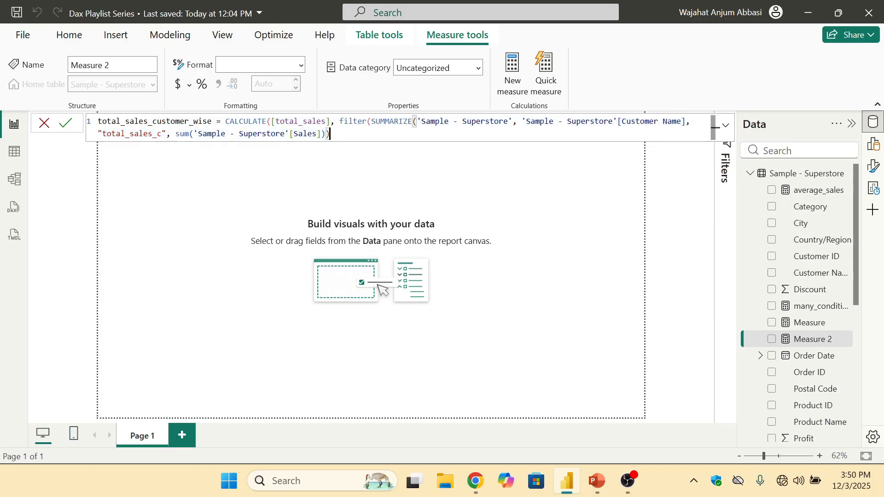
pyautogui.write(', ')
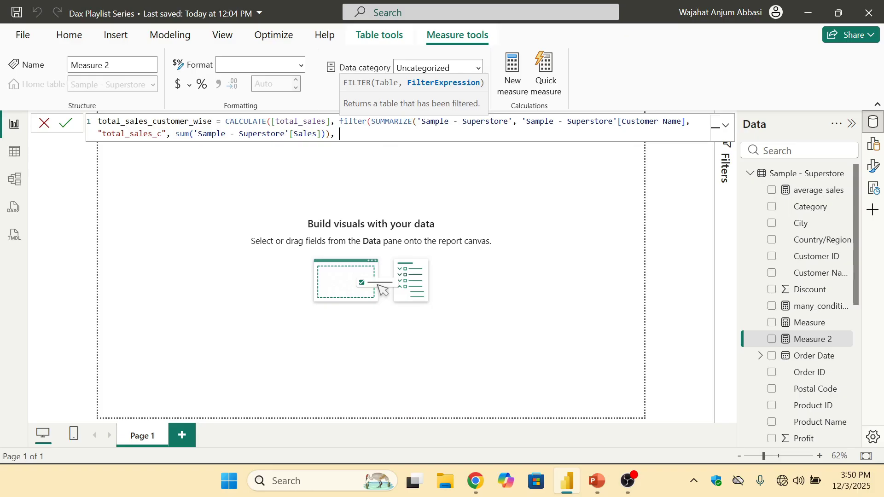
# Step: Insert the [total_sales_c] column as the left side of the FILTER condition
pyautogui.write('toa')
pyautogui.press('BackSpace')
pyautogui.write('tal_sales')
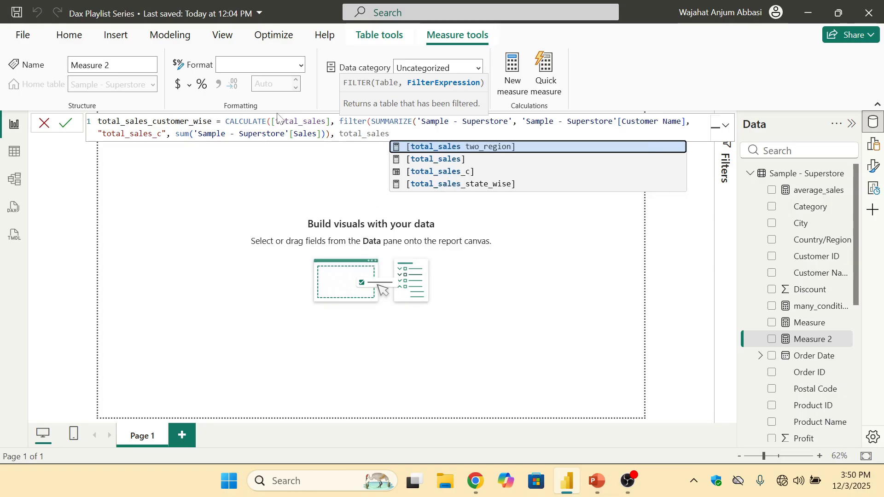
pyautogui.press('Down')
pyautogui.press('Down')
pyautogui.press('Tab')
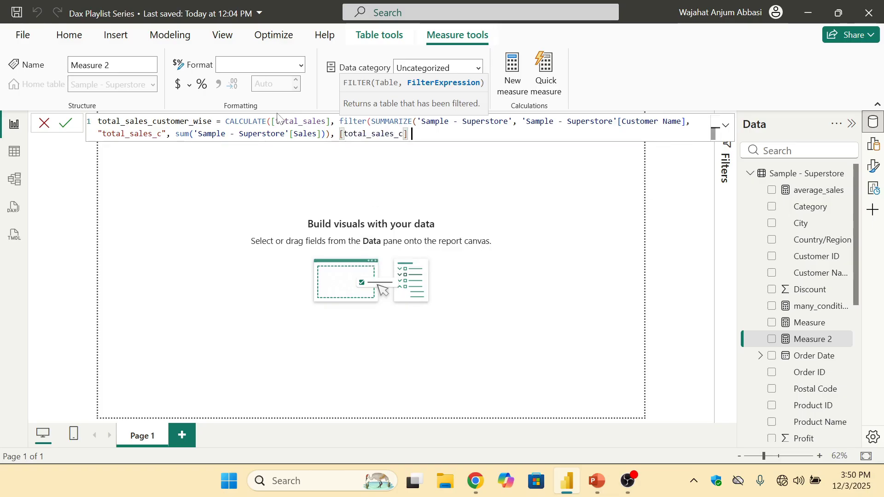
# Step: Complete the FILTER condition with > 5000, close the FILTER and CALCULATE functions, and commit the measure
pyautogui.write('>')
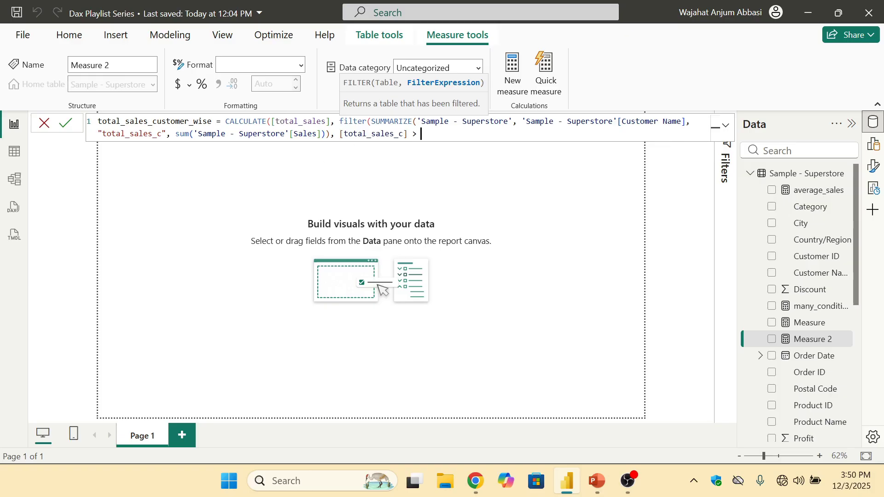
pyautogui.write(' 50000')
pyautogui.press('BackSpace')
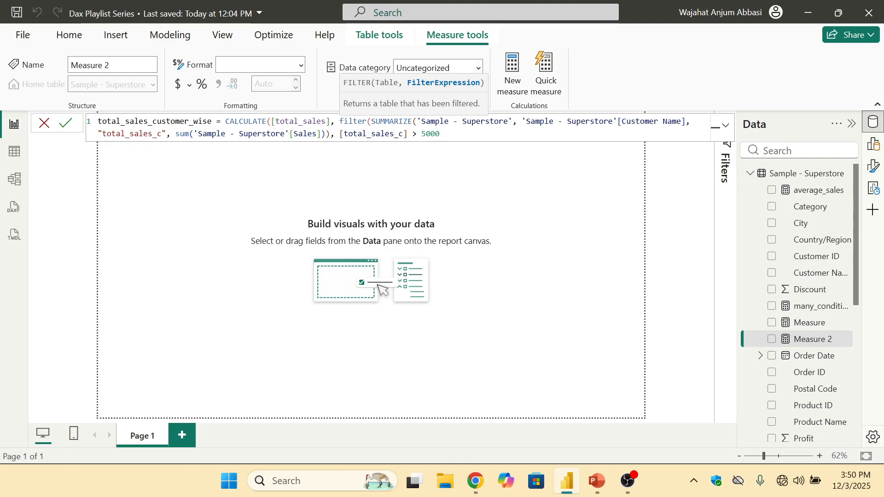
pyautogui.write(')')
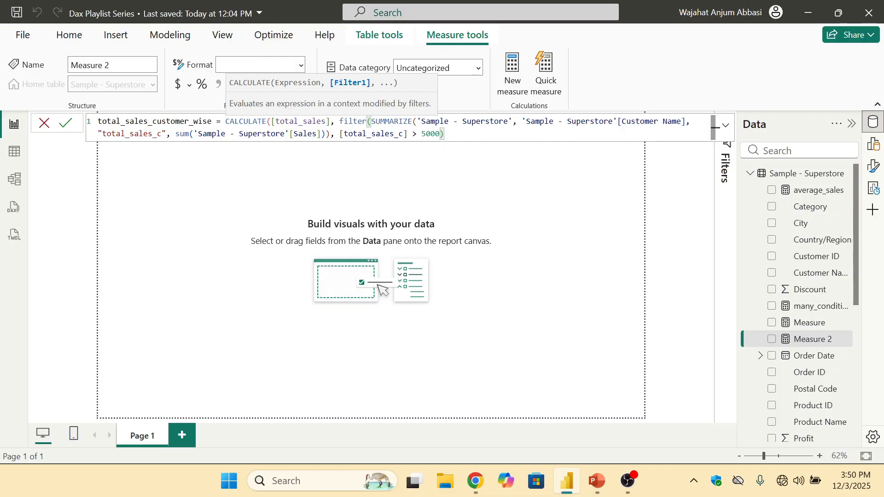
pyautogui.write(')')
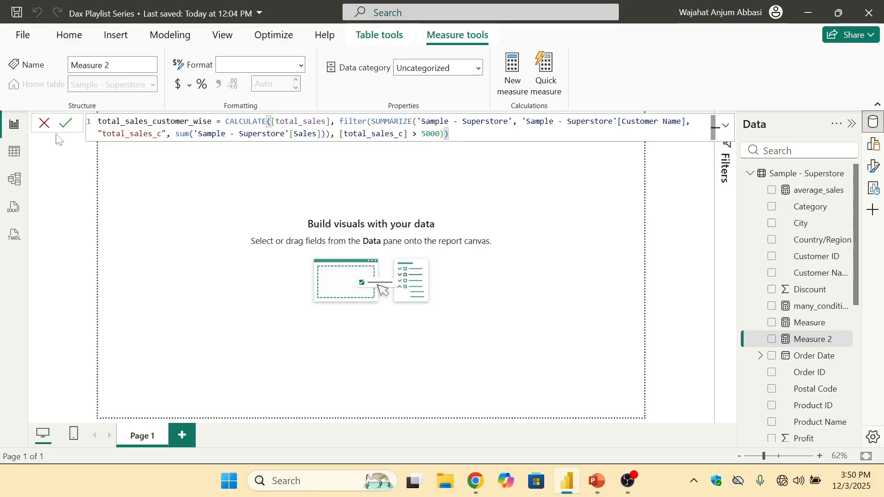
pyautogui.click(64, 123)
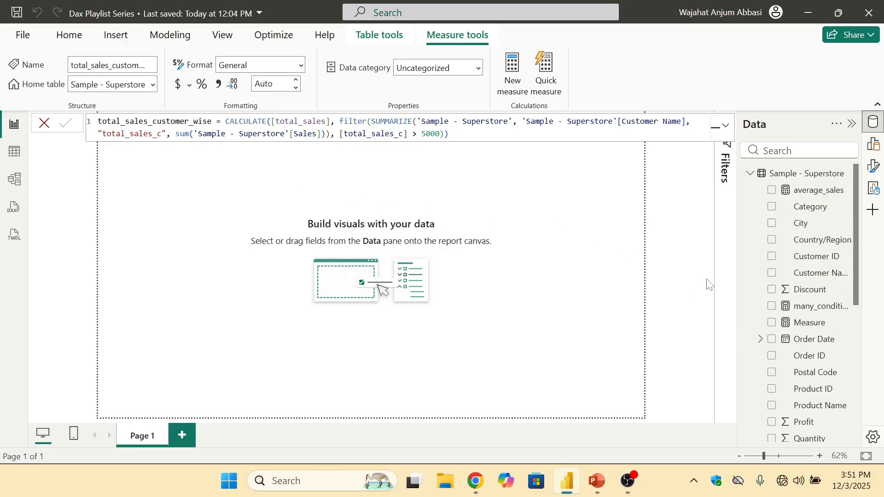
pyautogui.scroll(-6, 767, 292)
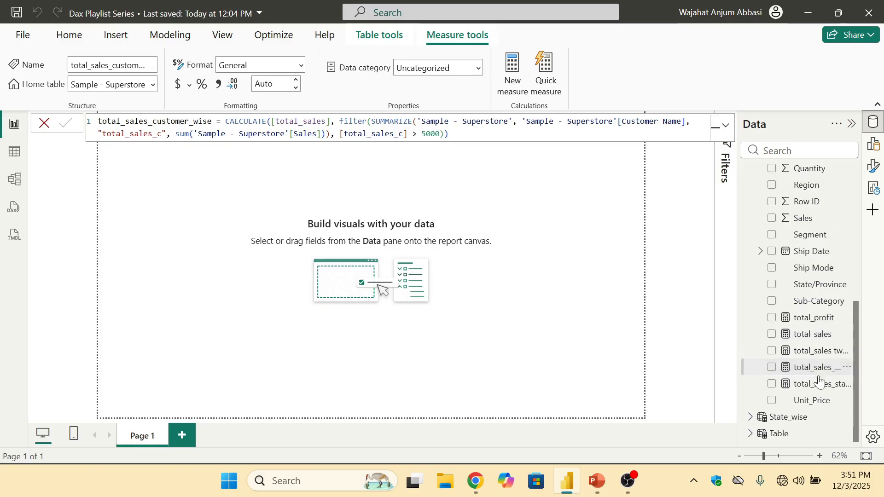
pyautogui.moveTo(811, 391); pyautogui.dragTo(431, 260)
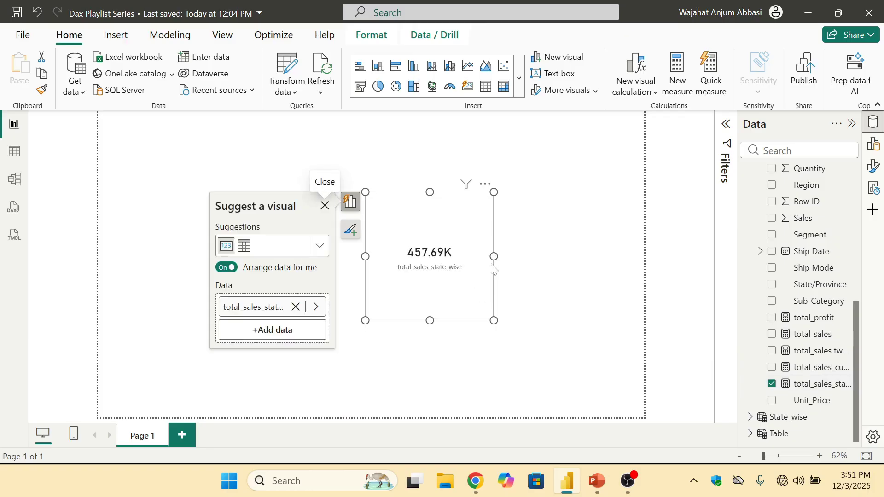
pyautogui.click(486, 184)
pyautogui.click(527, 215)
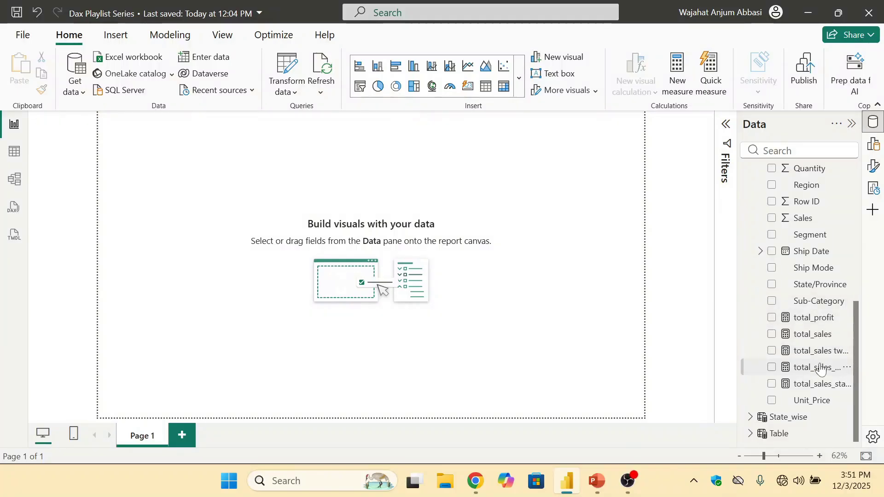
# Step: Add the total_sales_customer_wise measure to the empty report page as a new visual
pyautogui.moveTo(824, 374); pyautogui.dragTo(428, 245)
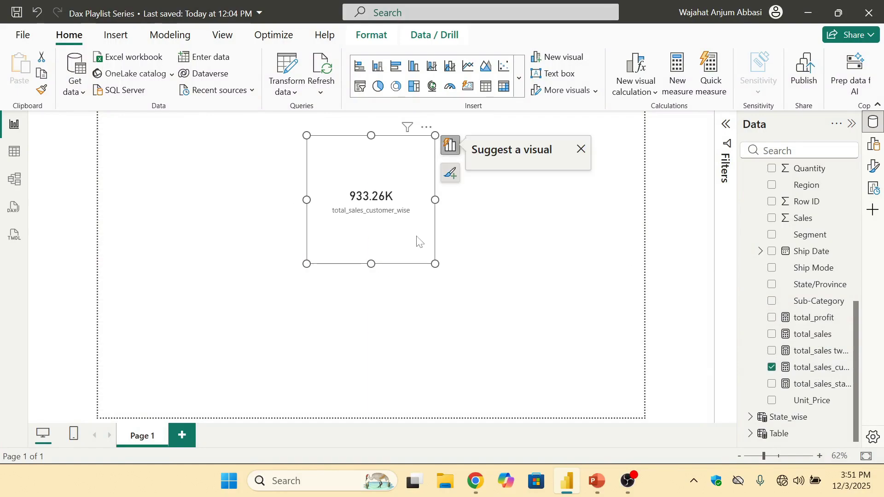